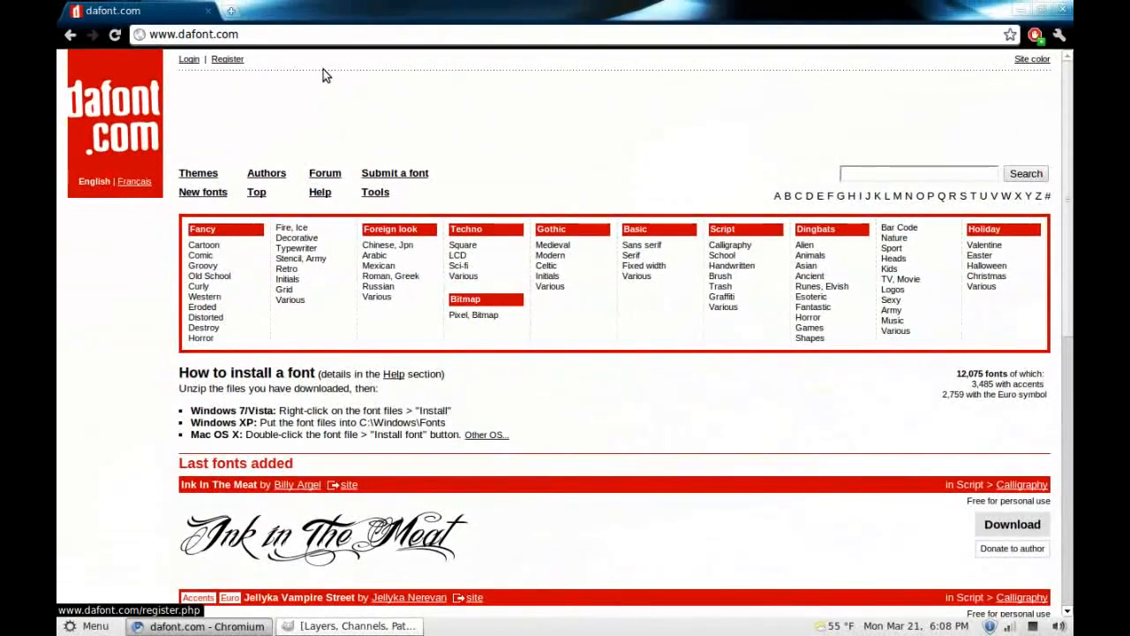
Step: Browse the Techno > Square font category on dafont.com and go to its second page of fonts
left_click(463, 248)
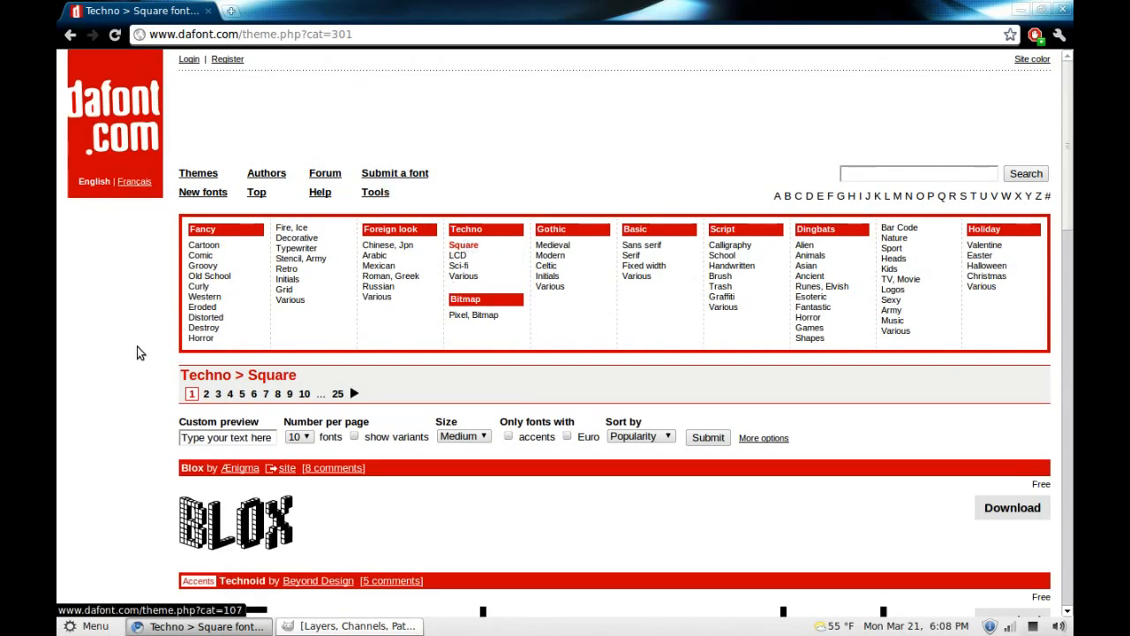
scroll(152, 353, "down", 5)
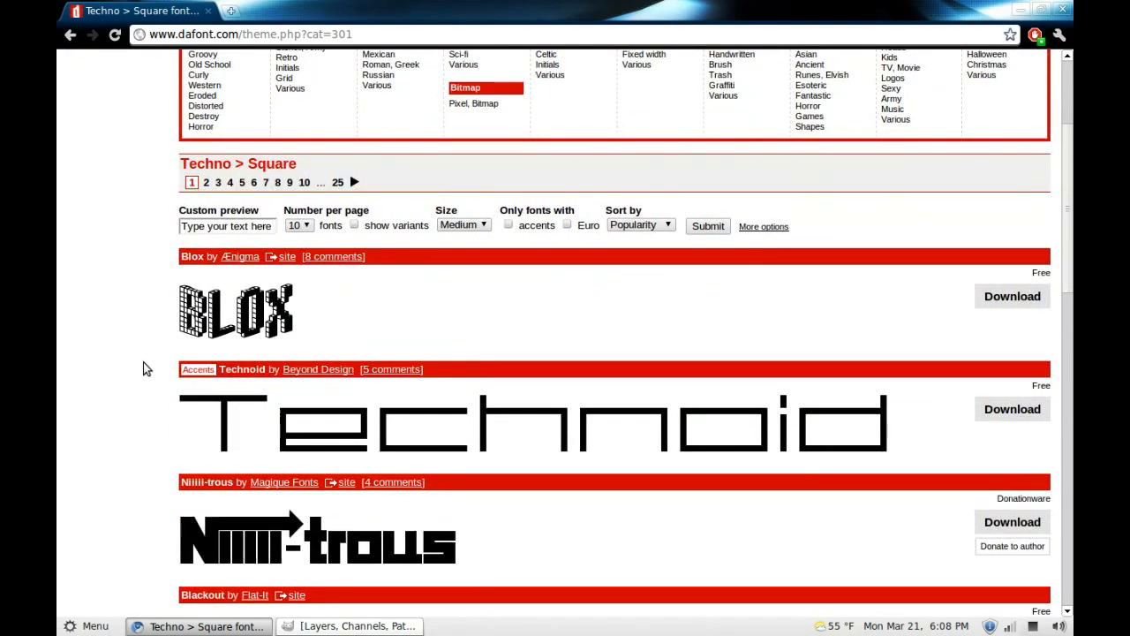
scroll(143, 363, "down", 9)
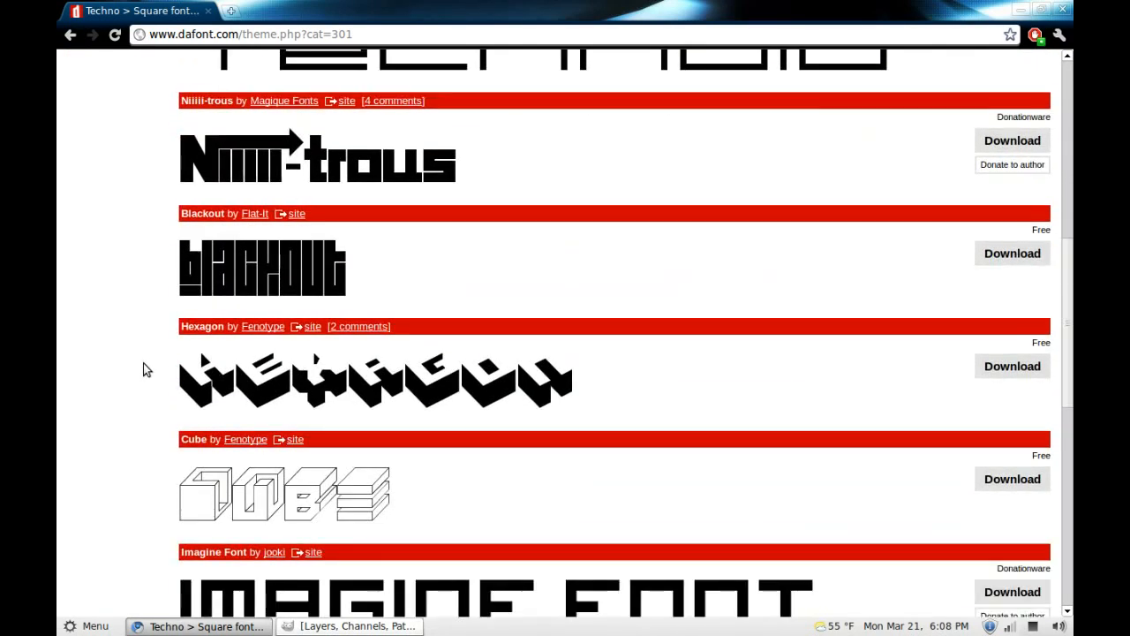
scroll(143, 362, "down", 4)
scroll(147, 370, "down", 7)
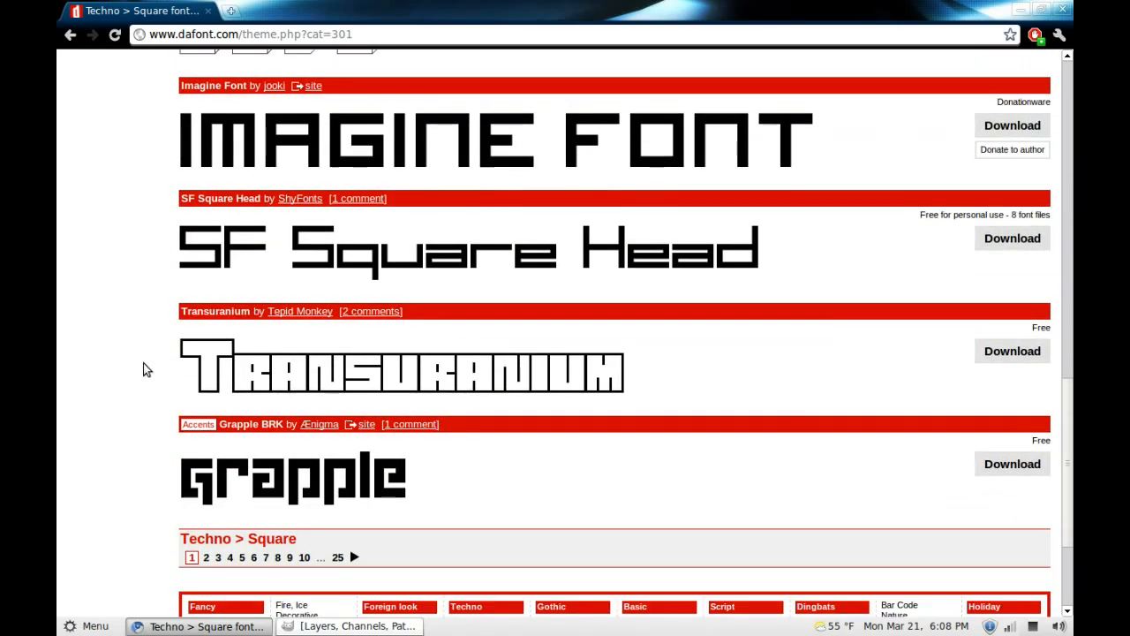
left_click(206, 557)
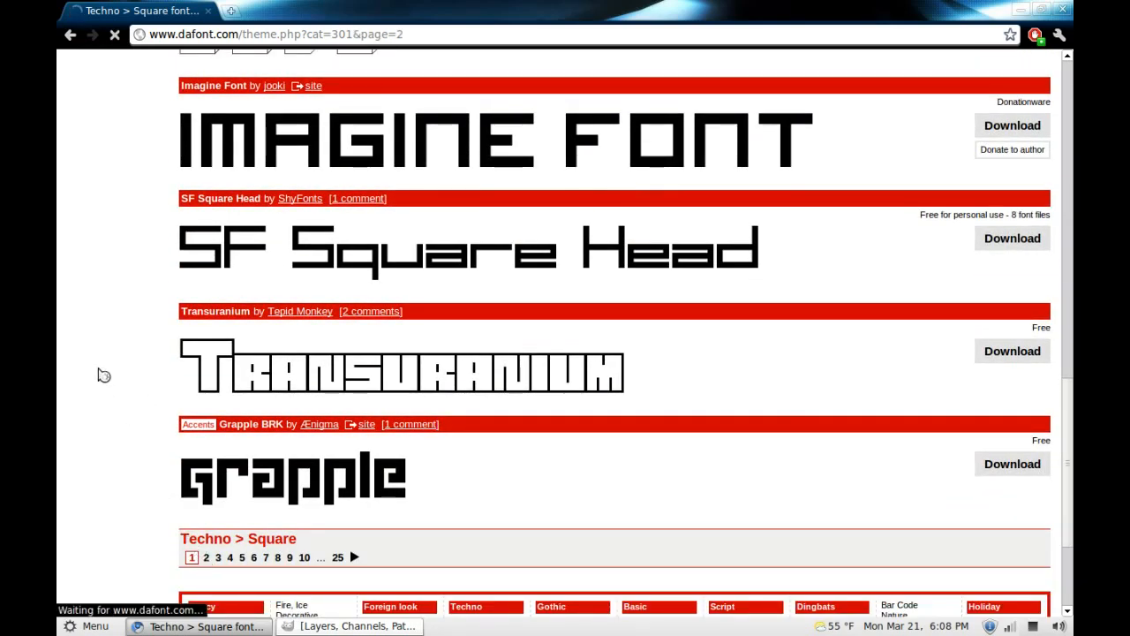
scroll(98, 380, "down", 4)
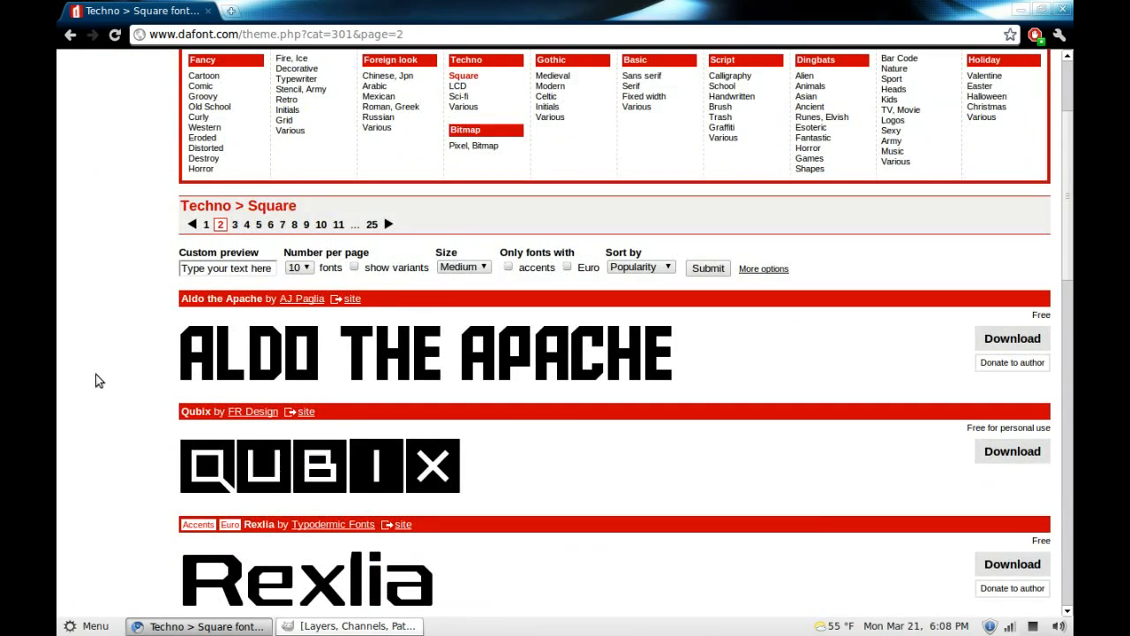
Step: Download the Aldo the Apache font and save aldo_the_apache.zip in the Desktop folder
scroll(99, 381, "down", 1)
left_click(1014, 297)
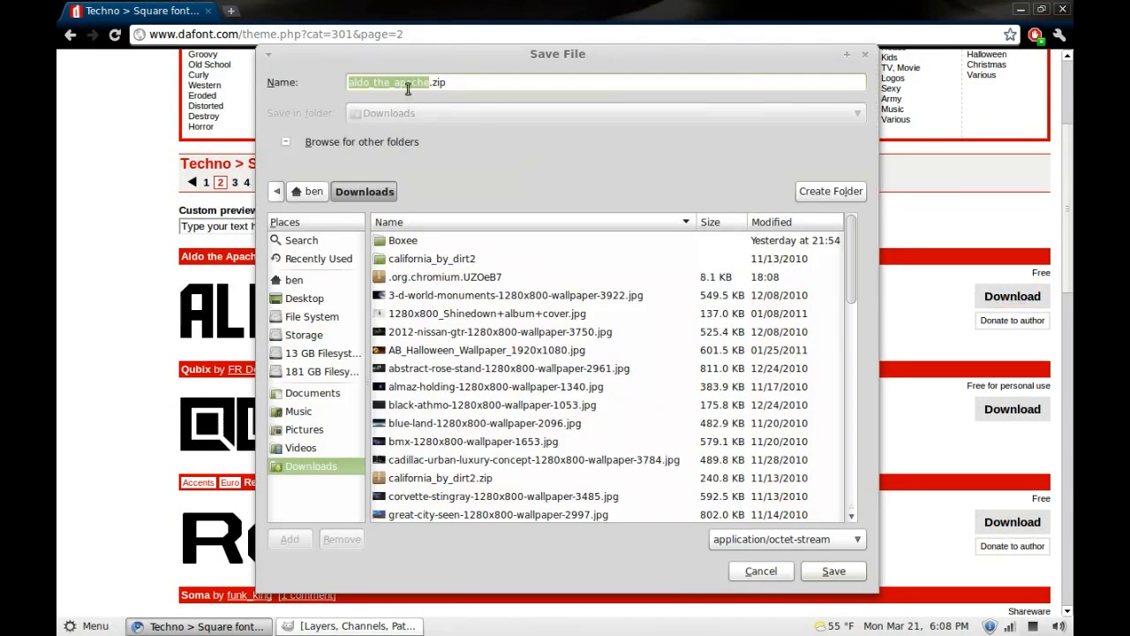
left_click(297, 300)
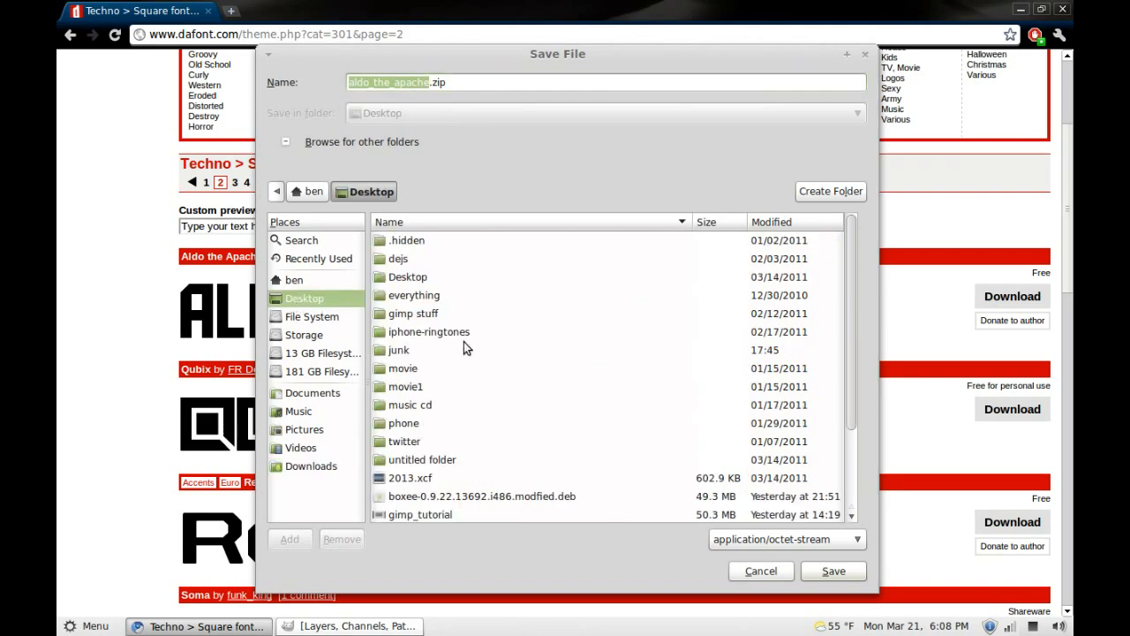
left_click(834, 571)
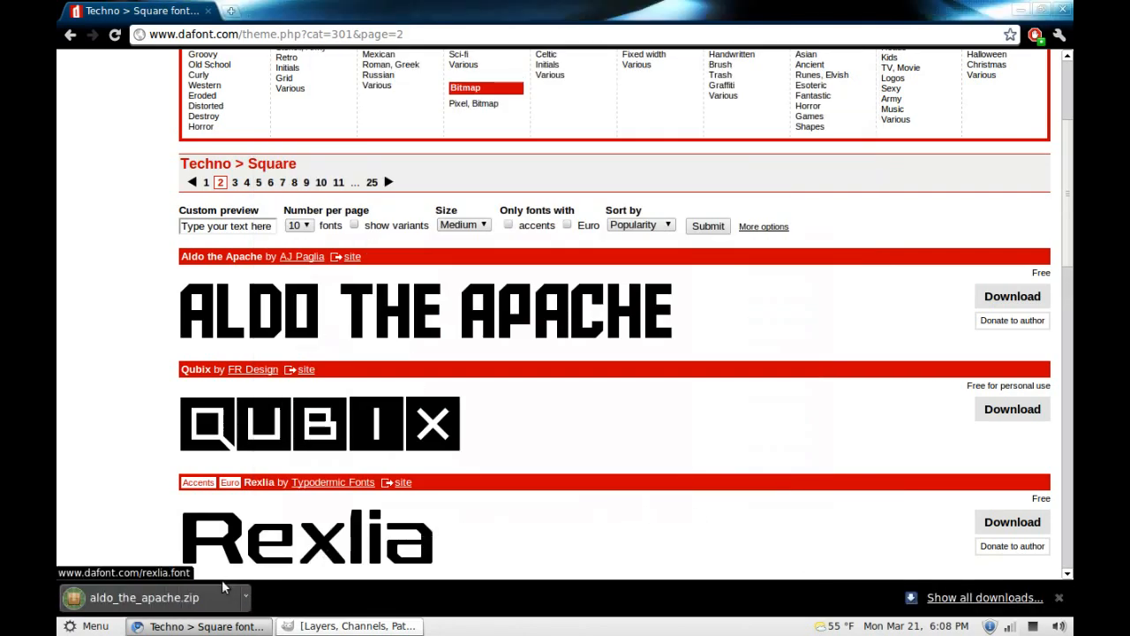
Step: Switch to the desktop workspace and minimize the truetype folder and Terminal windows
left_click(278, 631)
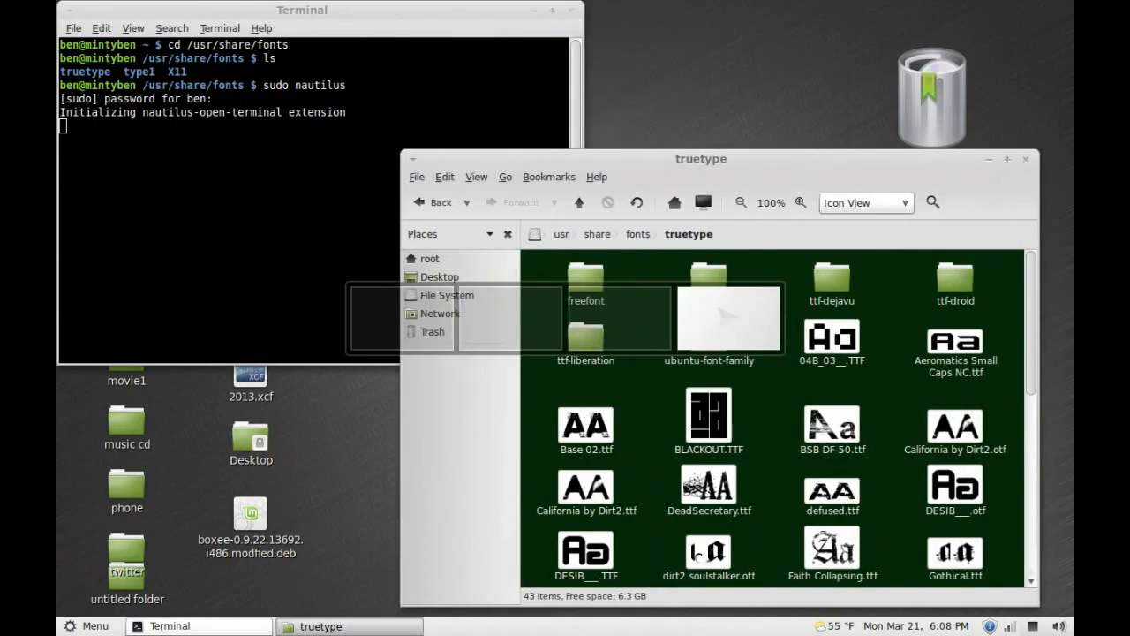
left_click(358, 629)
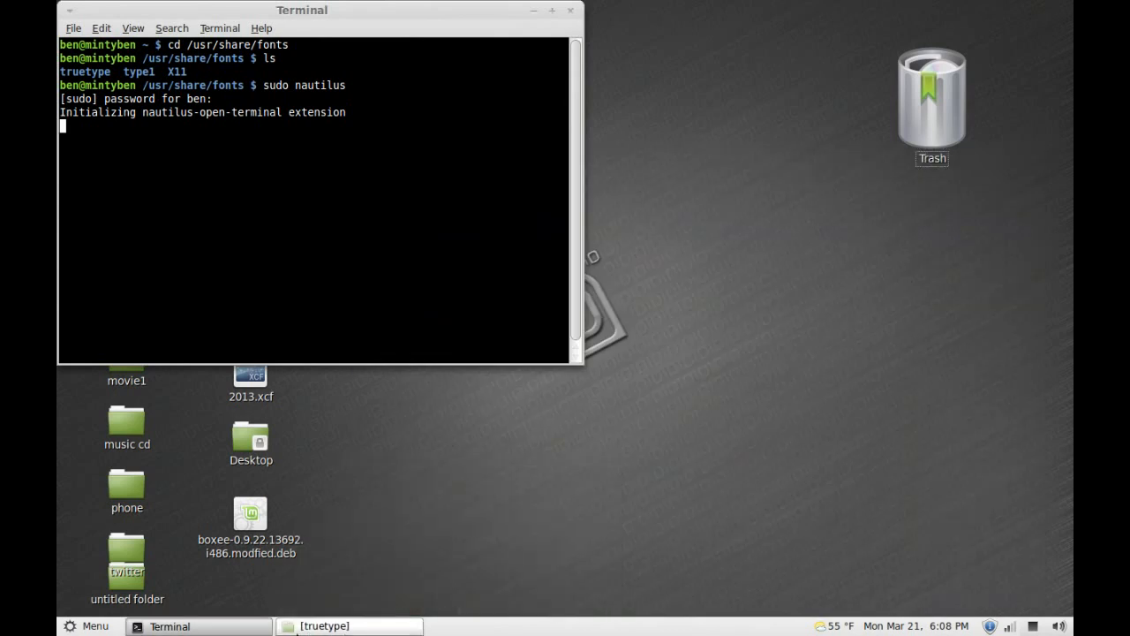
left_click(199, 625)
Step: Extract aldo_the_apache.zip on the desktop and place AldotheApache.ttf just below the archive
right_click(385, 37)
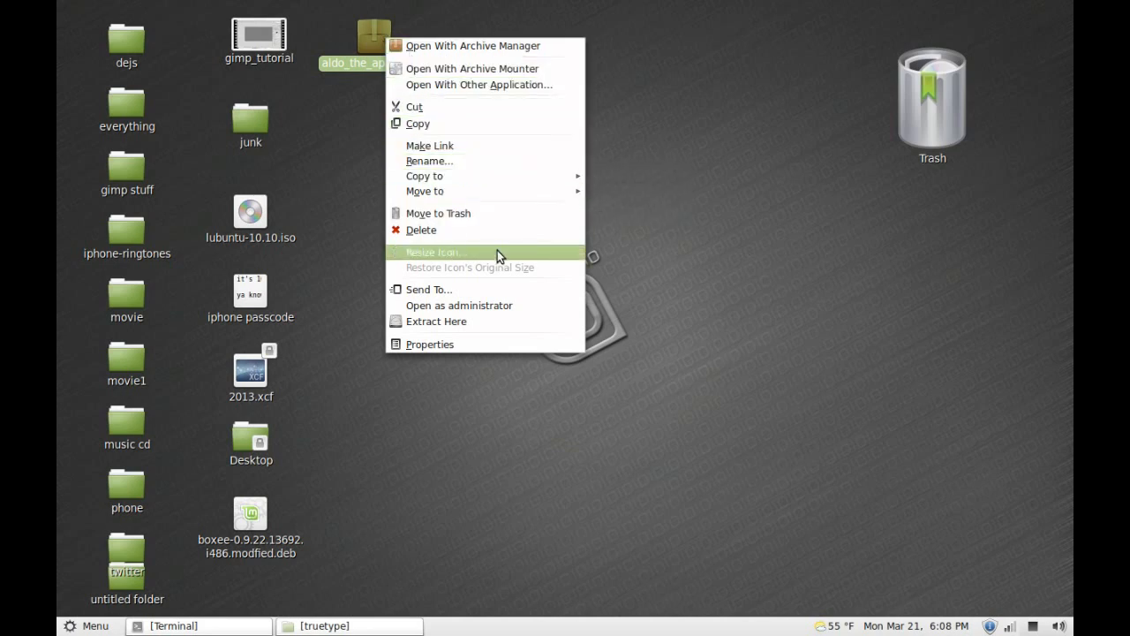
left_click(480, 322)
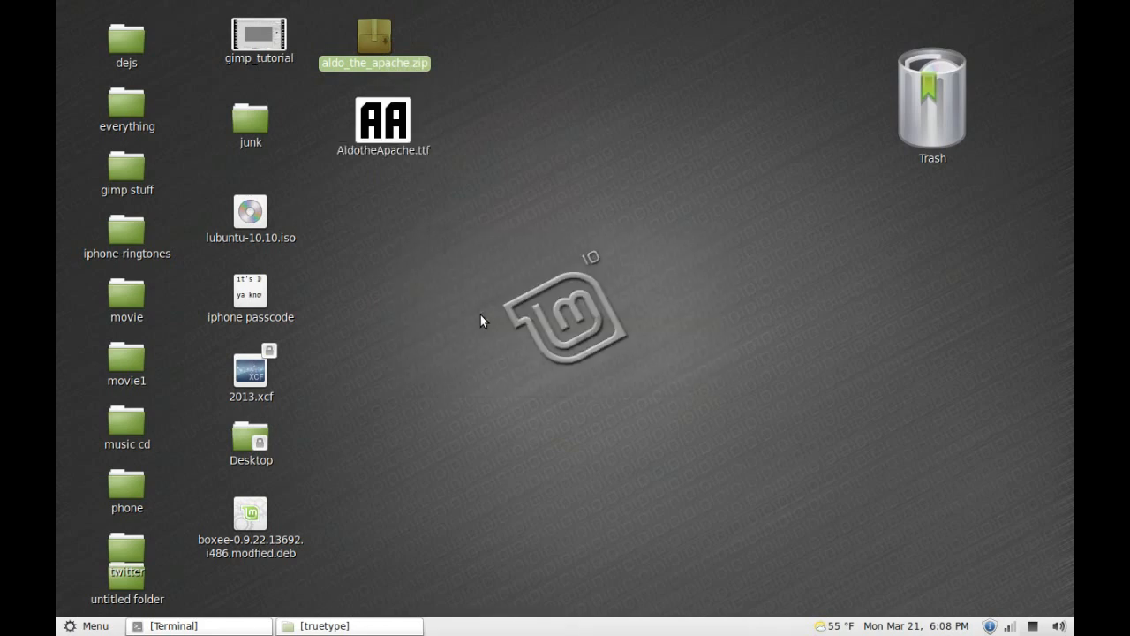
left_click(393, 139)
left_click_drag(392, 139, 415, 146)
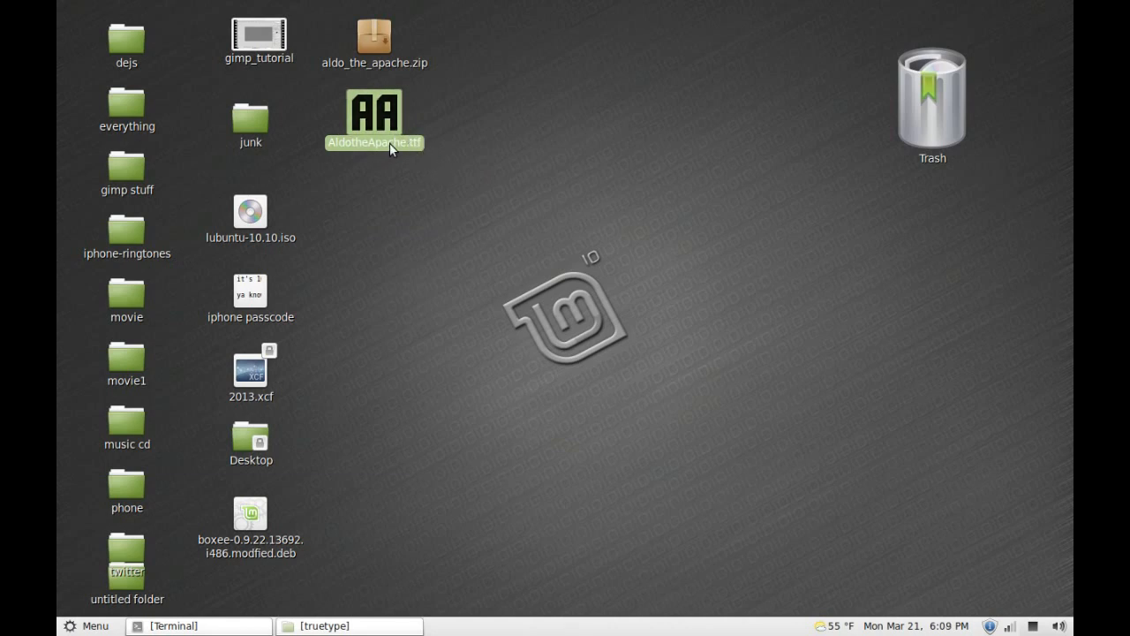
Step: Restore the Terminal and truetype folder windows to examine the sudo nautilus command and the folder's full path
left_click(239, 621)
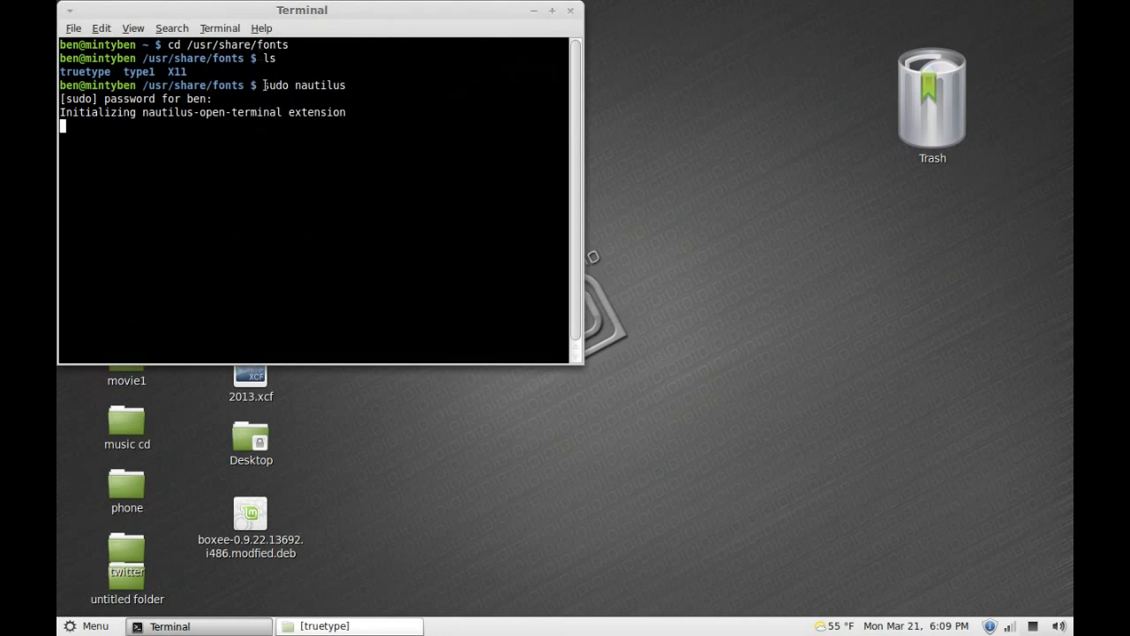
left_click_drag(262, 85, 324, 85)
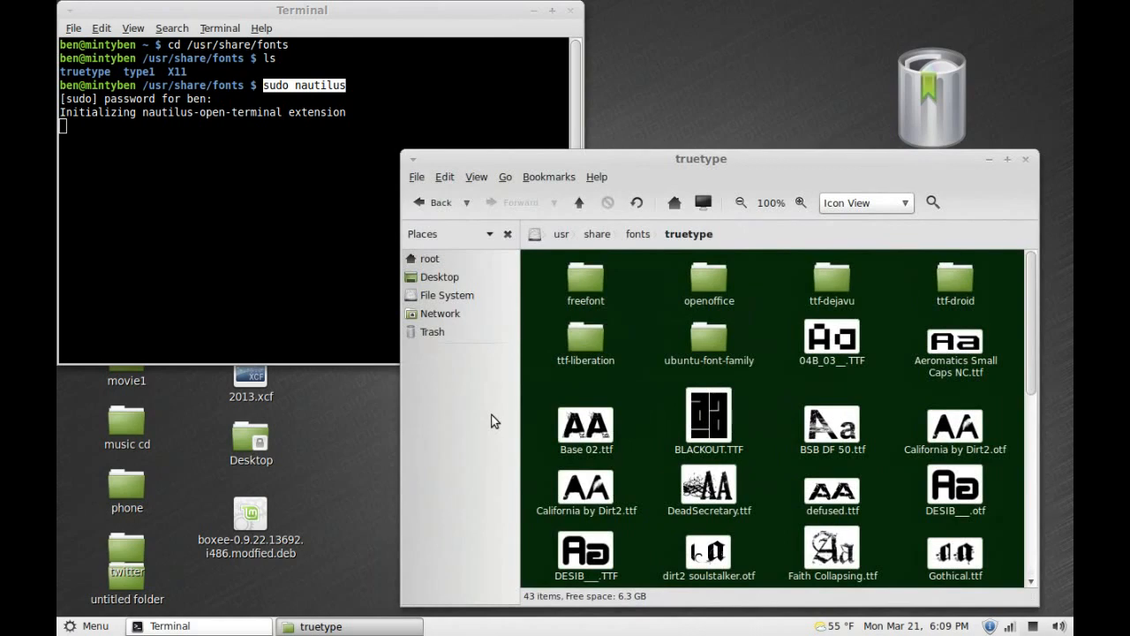
key("ctrl+l")
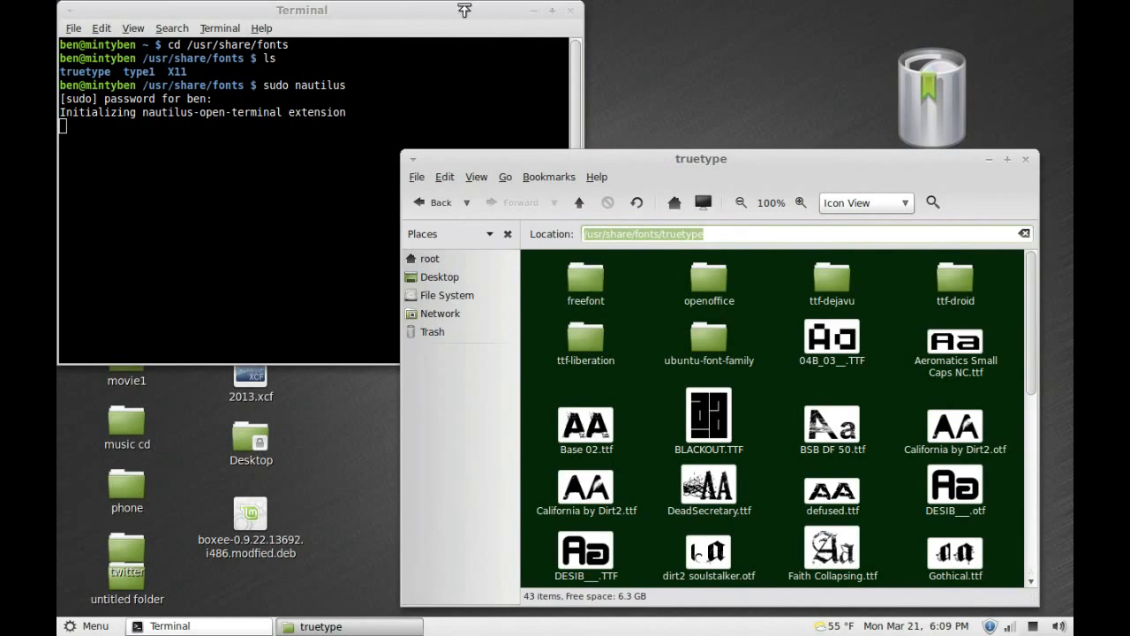
Step: Copy AldotheApache.ttf from the desktop into /usr/share/fonts/truetype, and close the folder window
left_click_drag(459, 8, 857, 7)
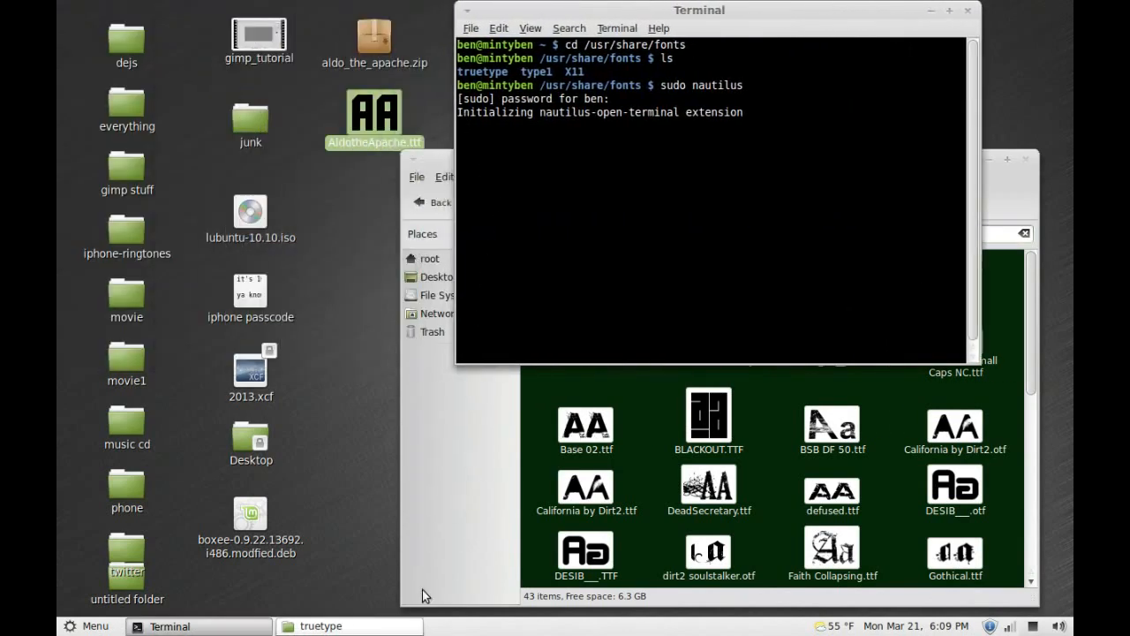
left_click(247, 627)
left_click(247, 627)
left_click(247, 627)
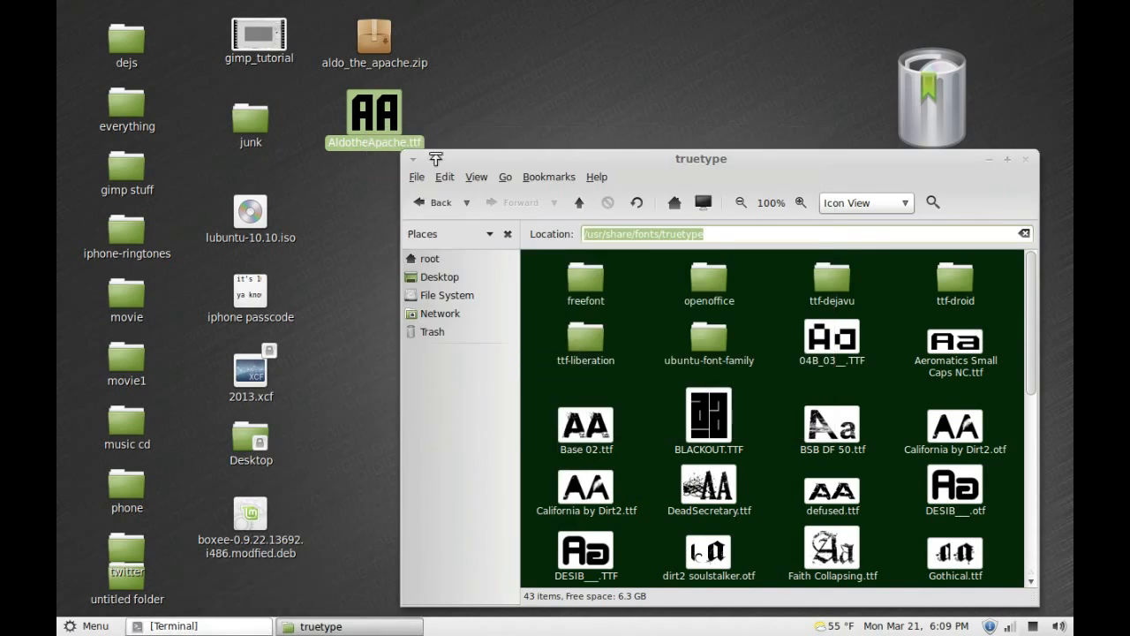
left_click_drag(374, 115, 637, 321)
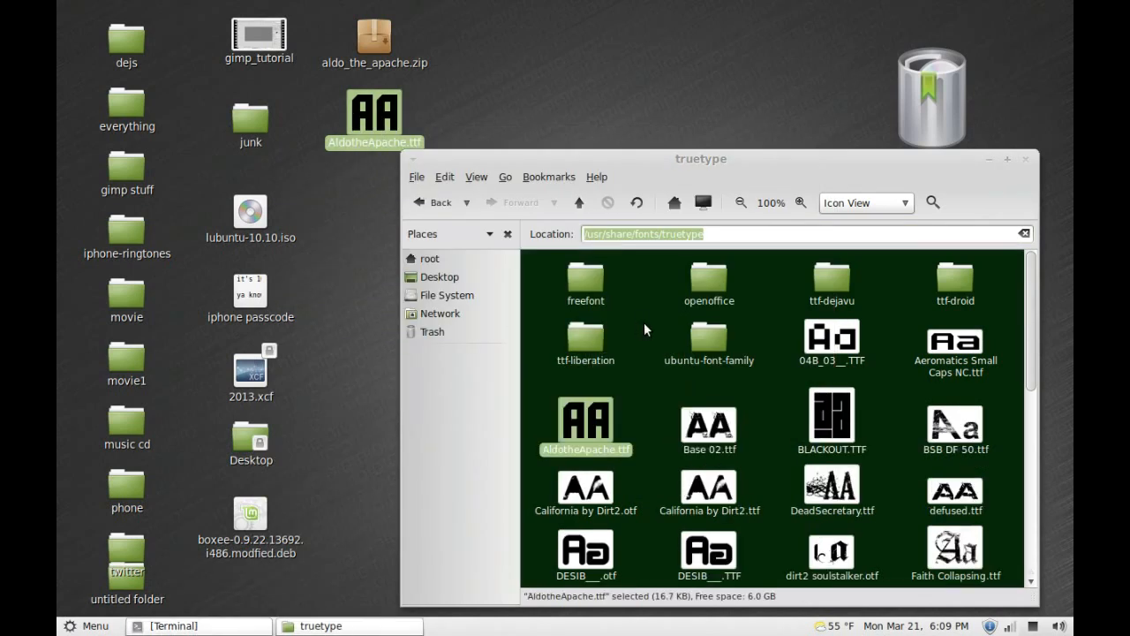
left_click(644, 323)
left_click(1028, 159)
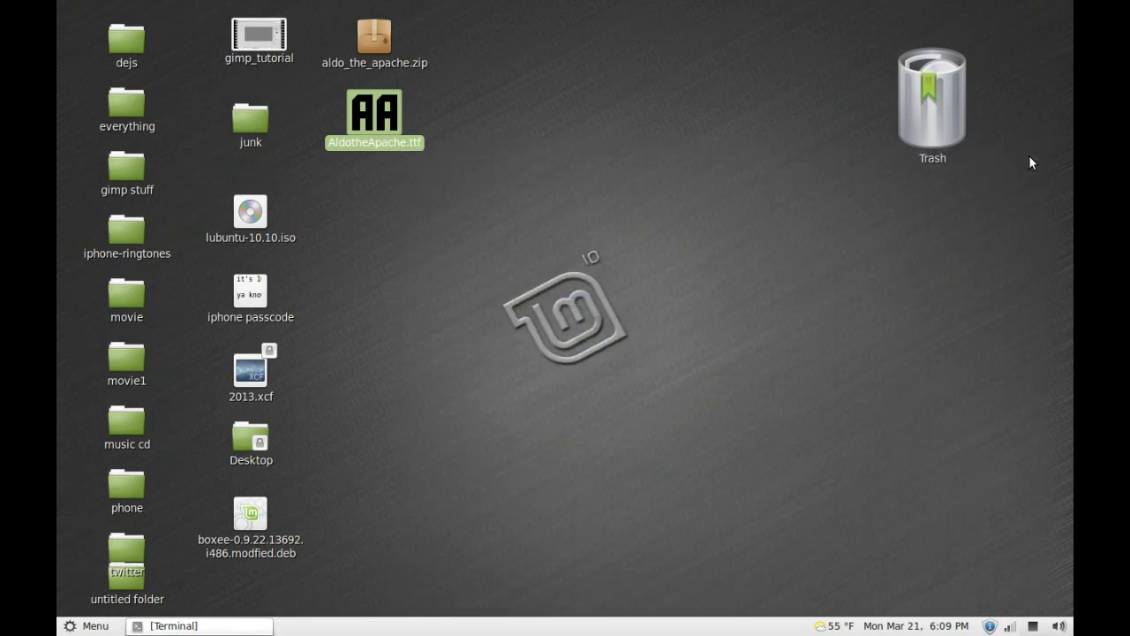
Step: Close the techvideos.png window and switch to an empty workspace
left_click(661, 328)
key("alt+Tab")
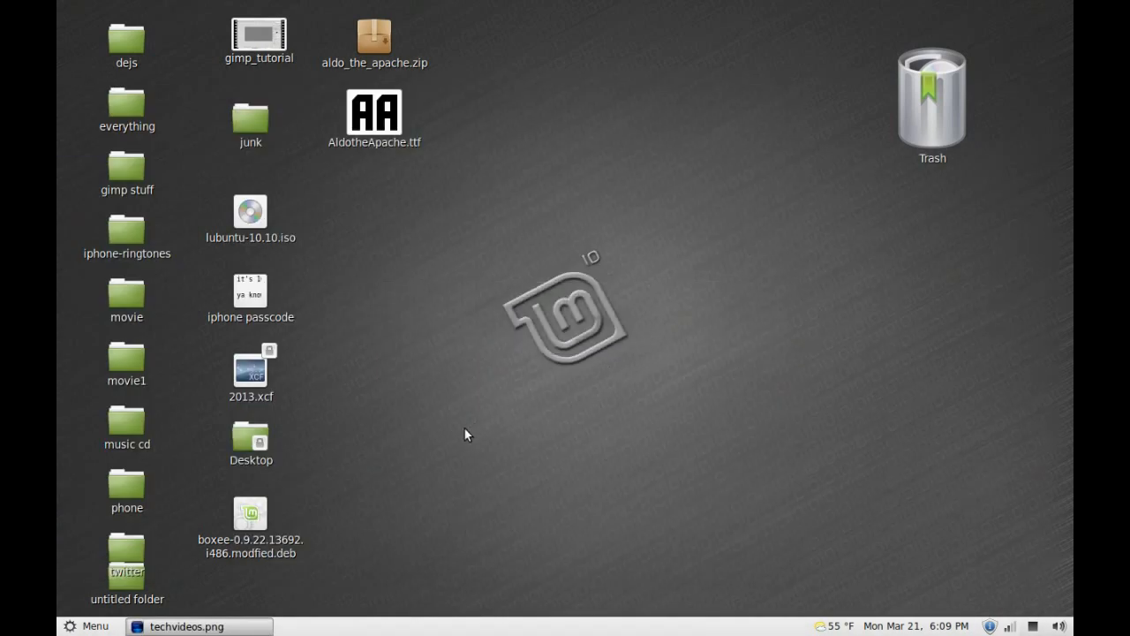
right_click(246, 632)
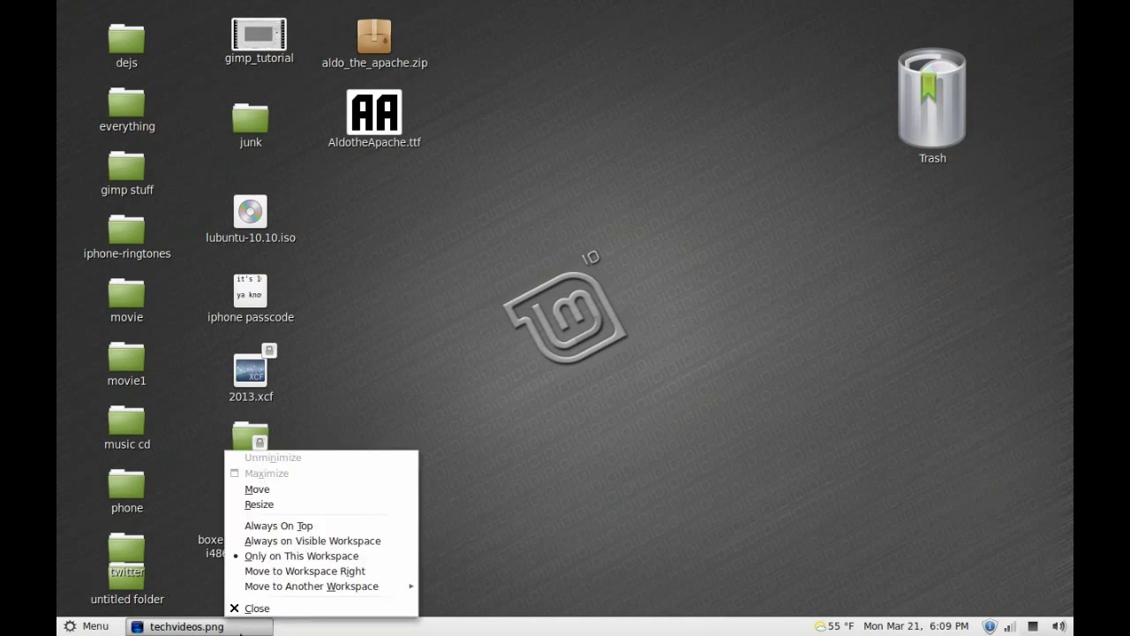
left_click(249, 609)
key("alt+Tab")
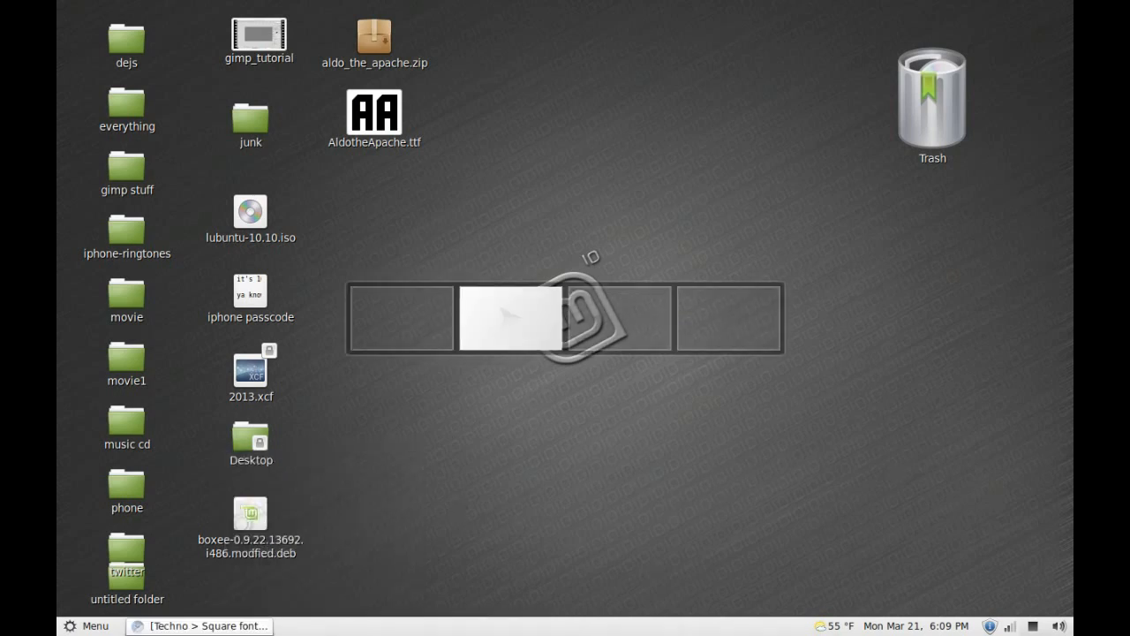
key("alt+Tab")
key("ctrl+alt+Left")
key("ctrl+alt+Left")
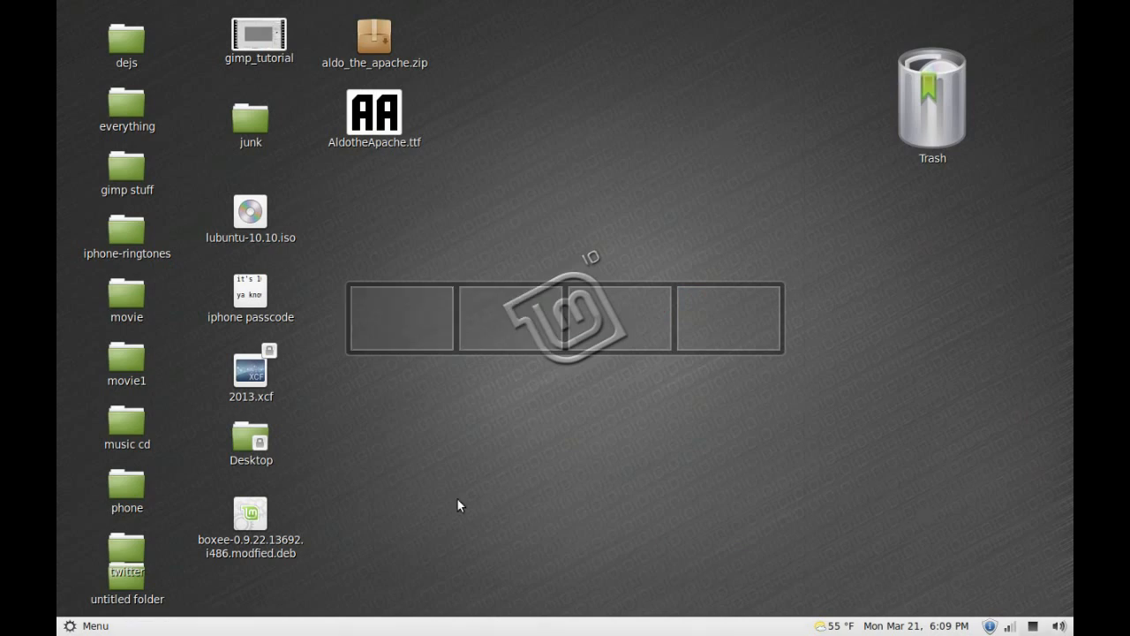
Step: Launch GIMP Image Editor and maximize its main window
left_click(66, 625)
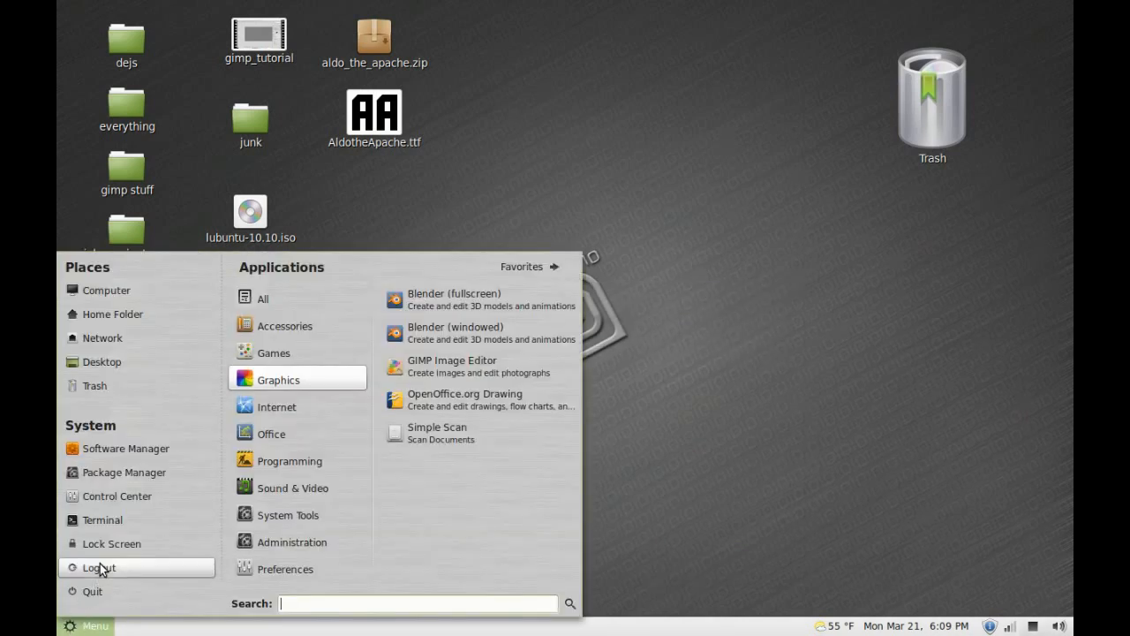
left_click(401, 372)
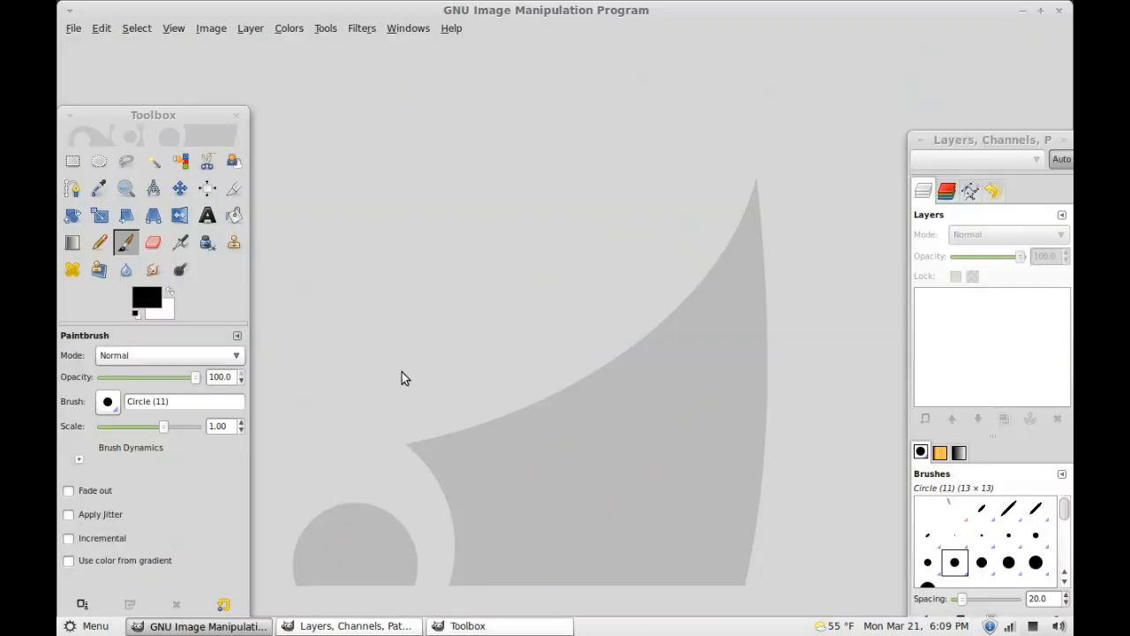
left_click(1041, 11)
Step: Create a new 800 × 800 pixel image filled with transparency and without a comment
left_click(73, 28)
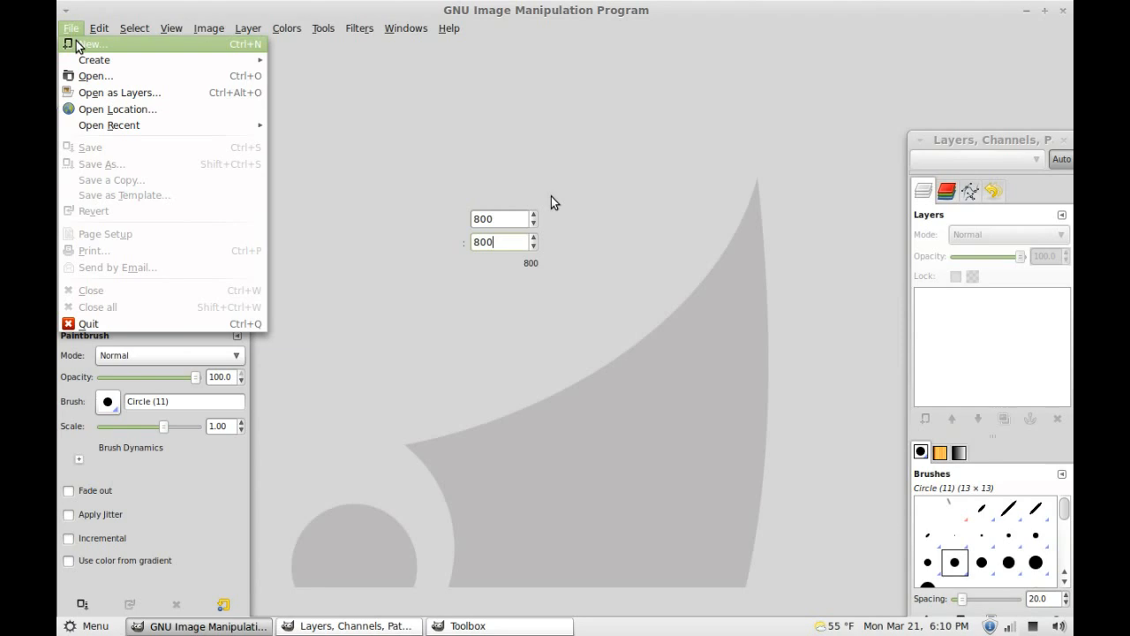
left_click(526, 301)
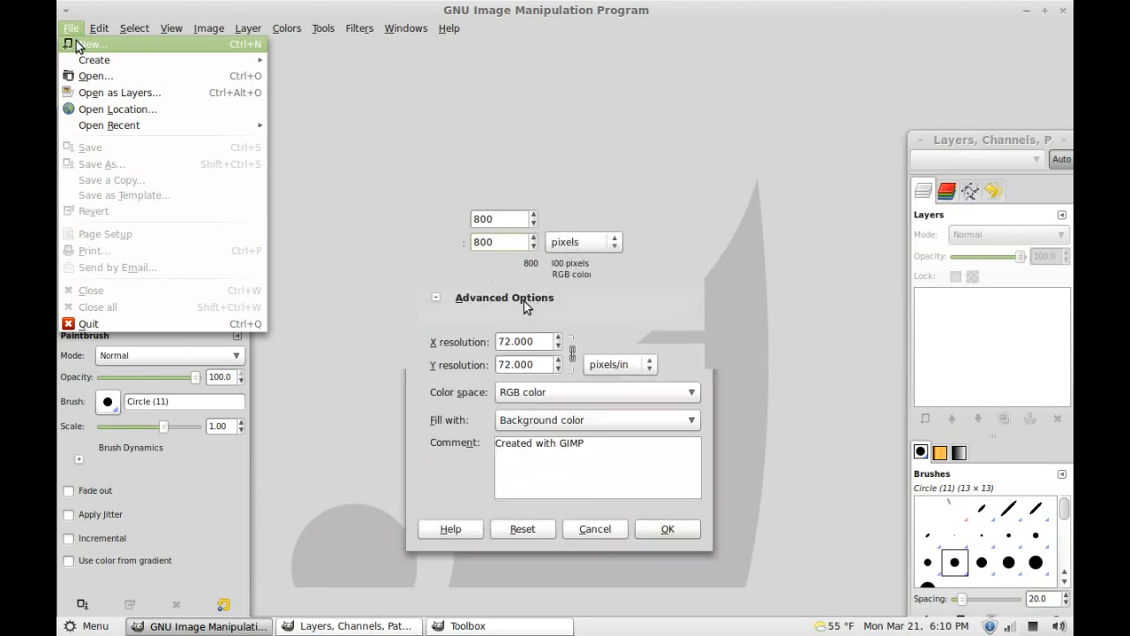
left_click_drag(601, 444, 475, 441)
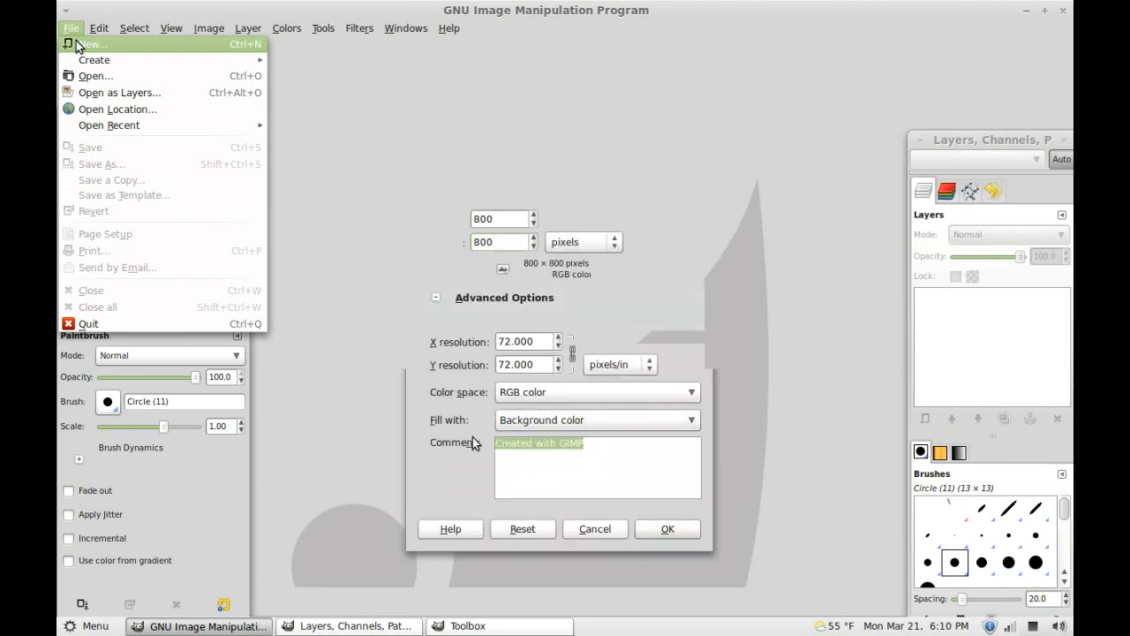
key("BackSpace")
left_click(521, 420)
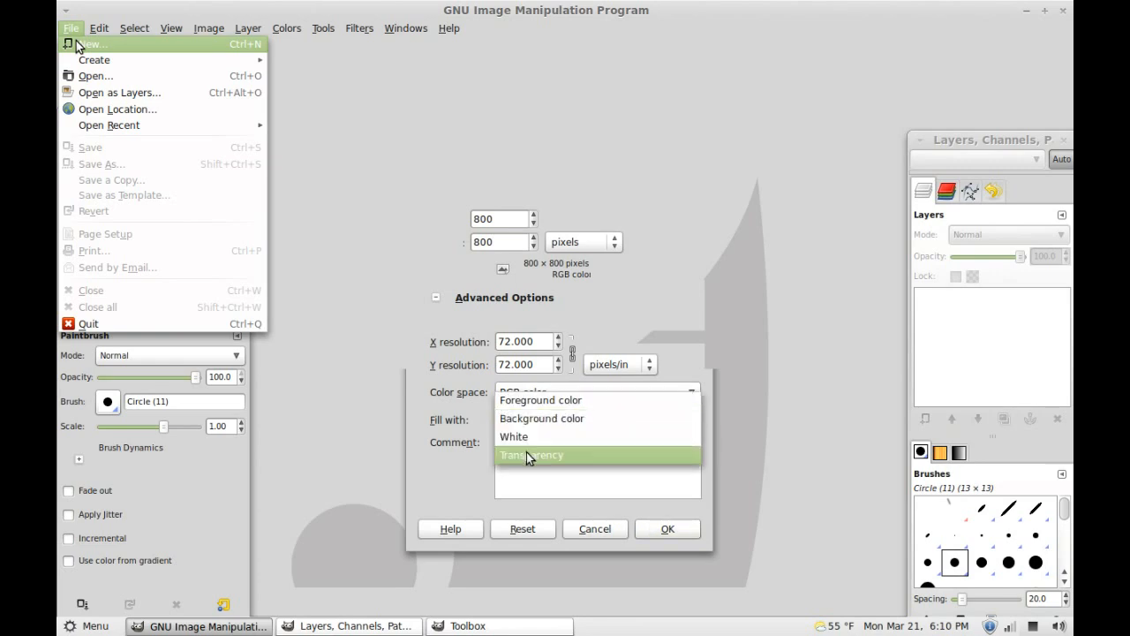
left_click(526, 453)
left_click(639, 526)
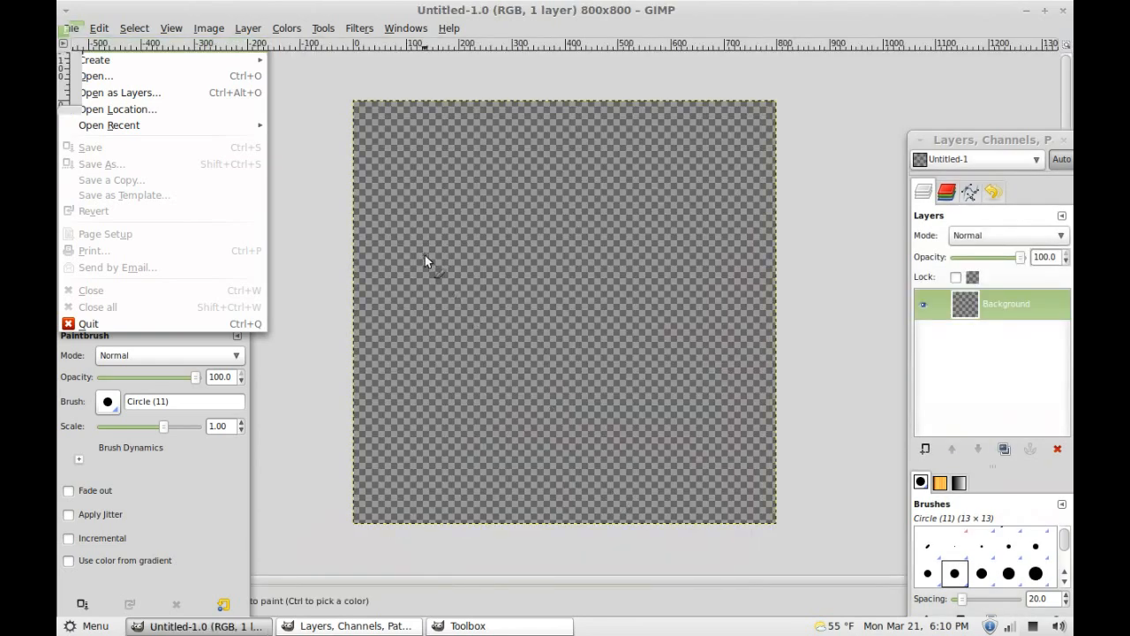
Step: Create a convex rounded-rectangle selection over the whole canvas with a 50% corner radius
left_click(206, 29)
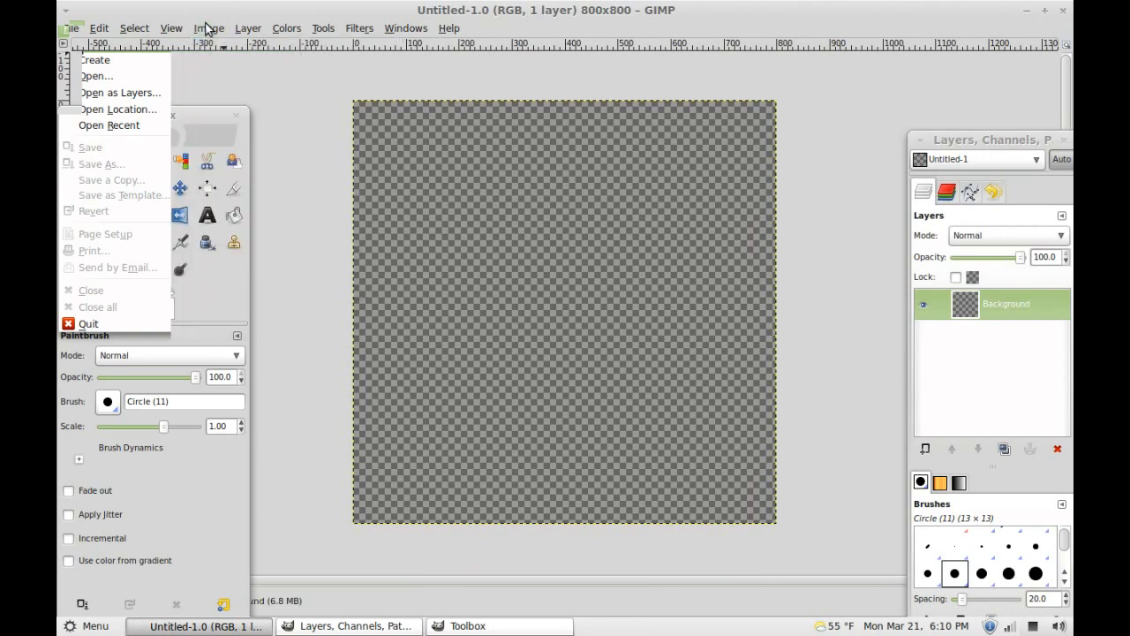
left_click(210, 29)
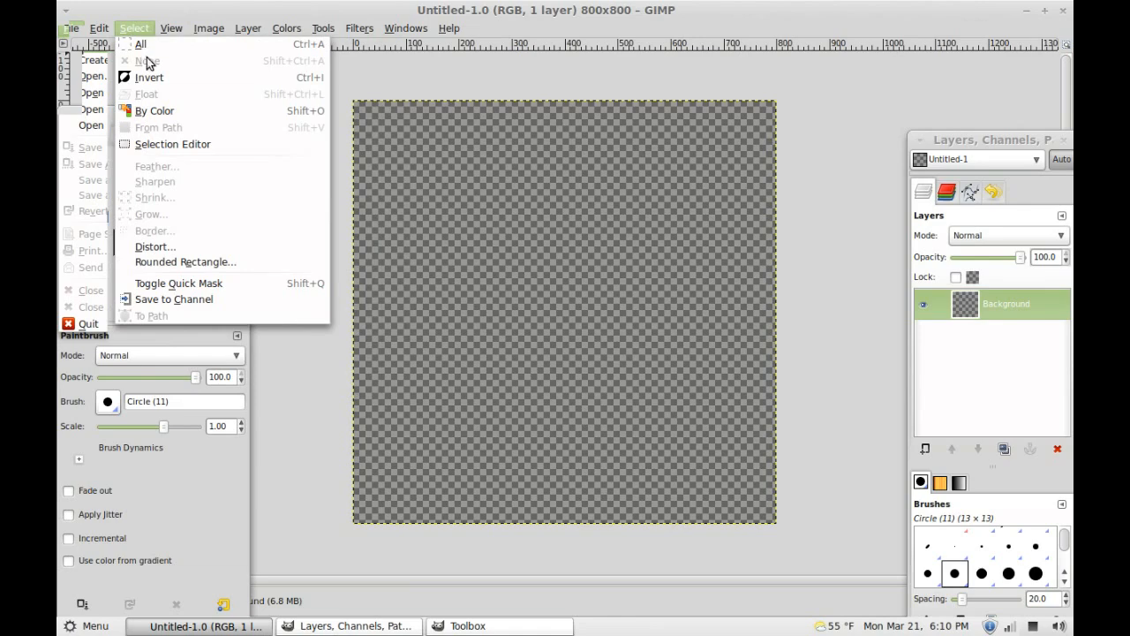
left_click(202, 262)
left_click_drag(683, 214, 650, 216)
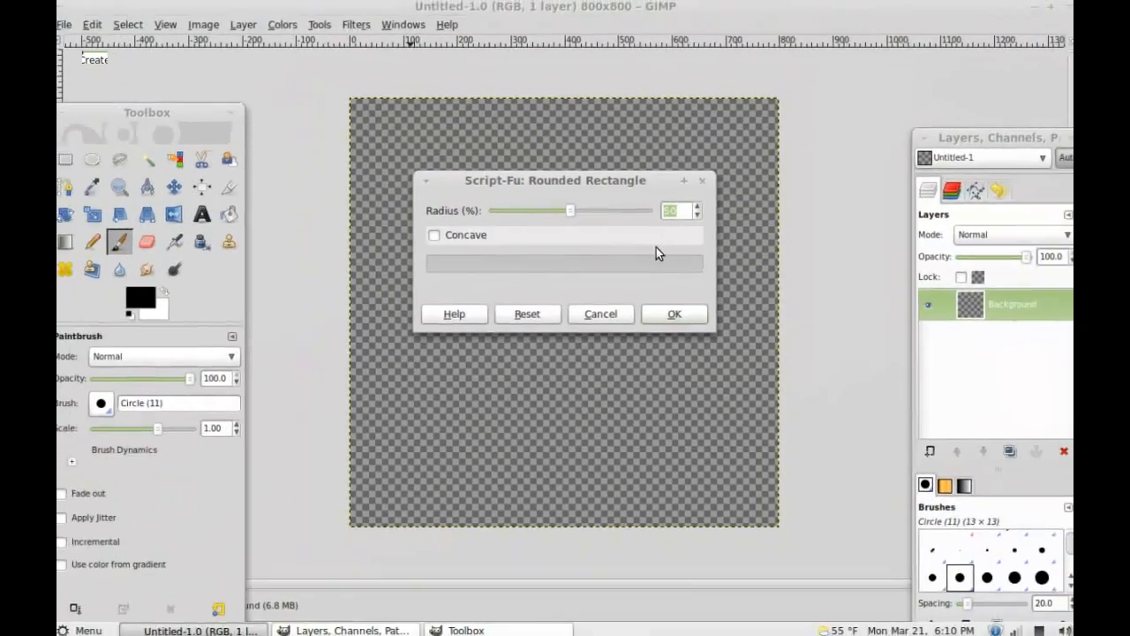
left_click(664, 314)
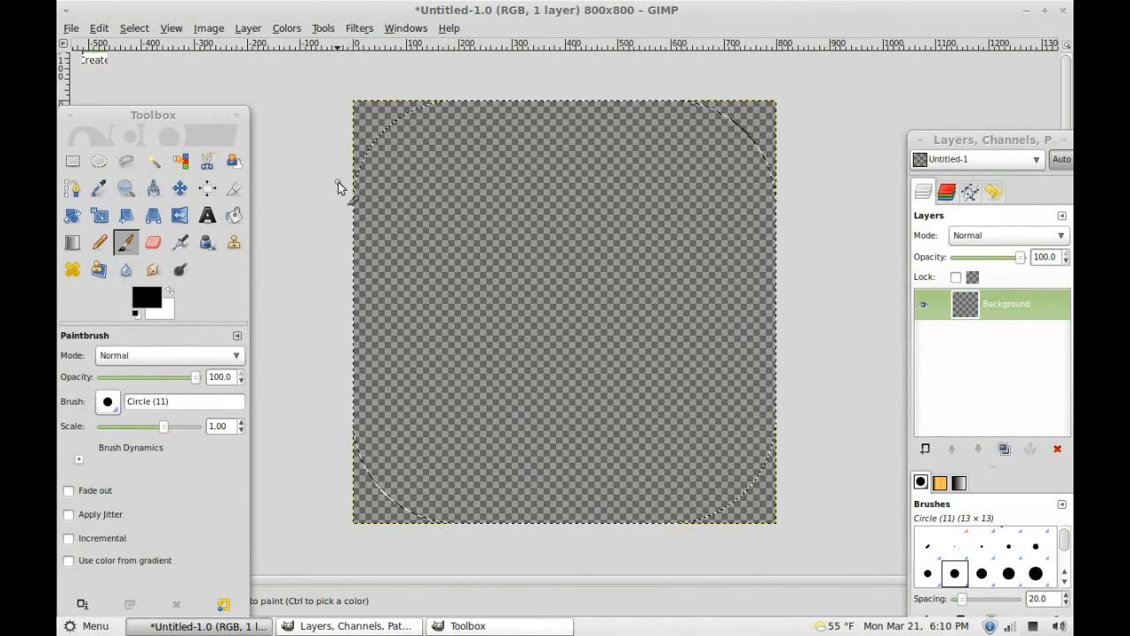
Step: Activate the Blend tool and set the foreground colour to dark blue 0f3e6d
left_click(72, 253)
left_click_drag(73, 254, 166, 199)
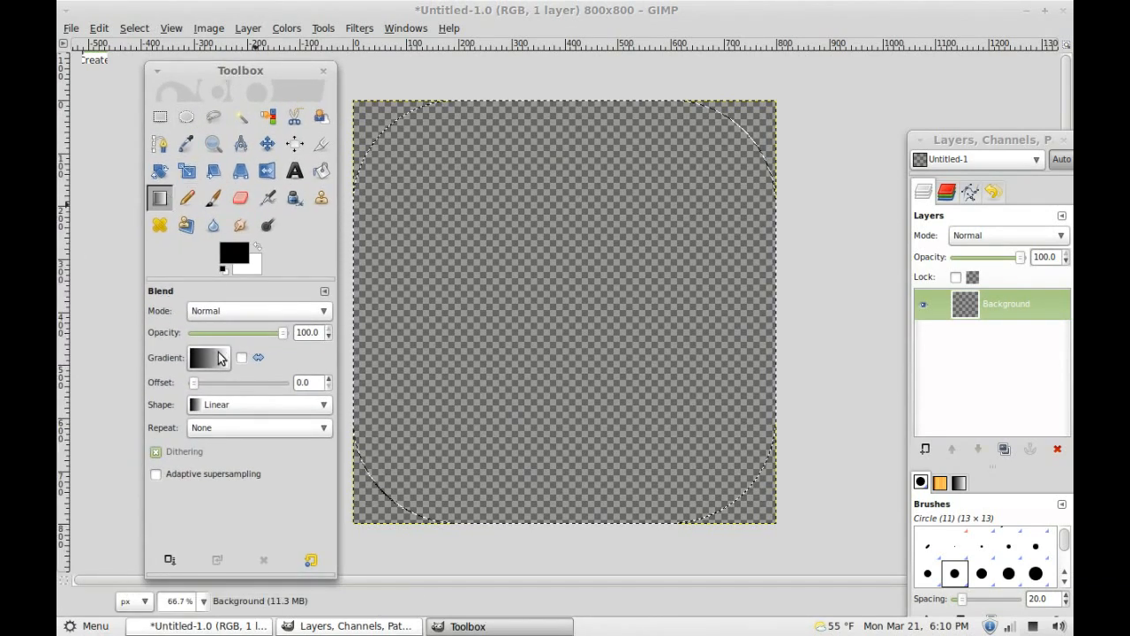
left_click(236, 257)
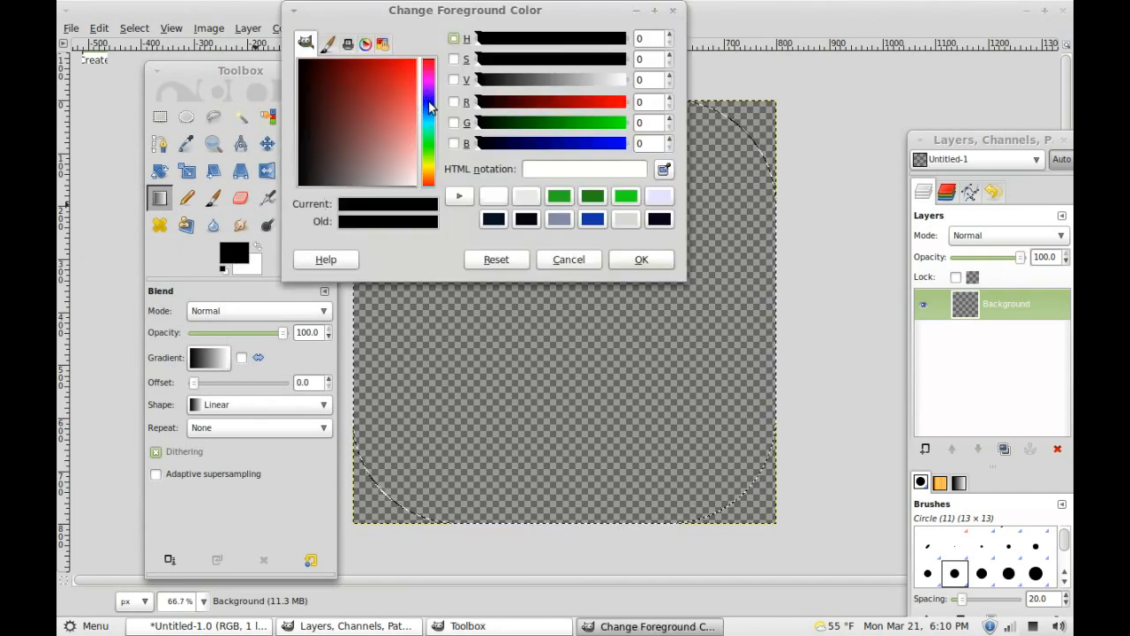
left_click(429, 105)
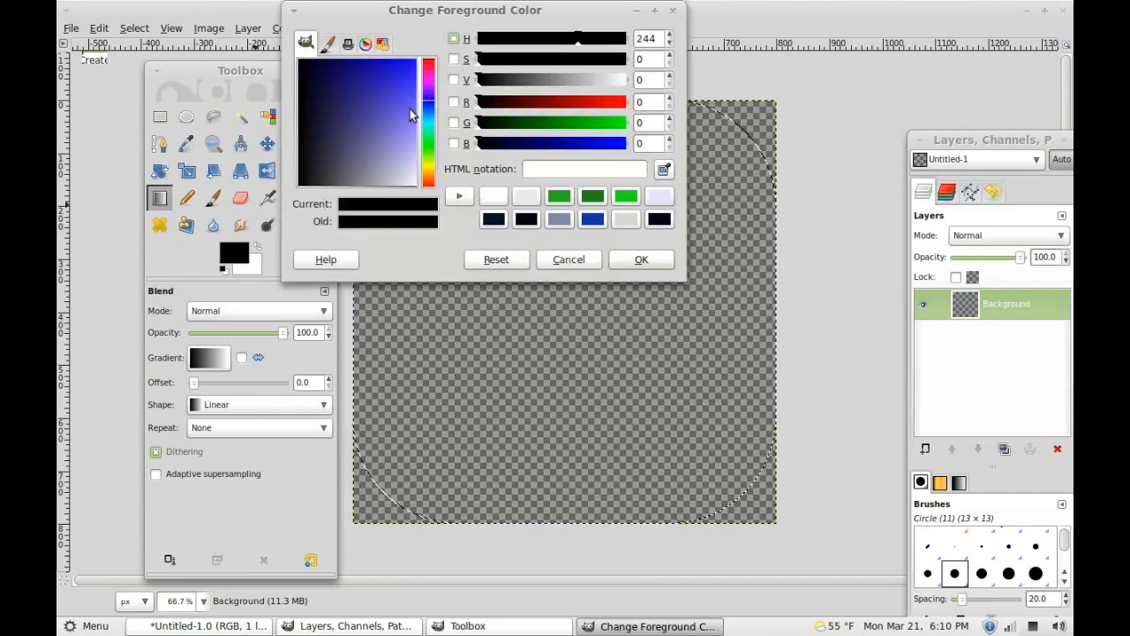
left_click_drag(427, 106, 348, 78)
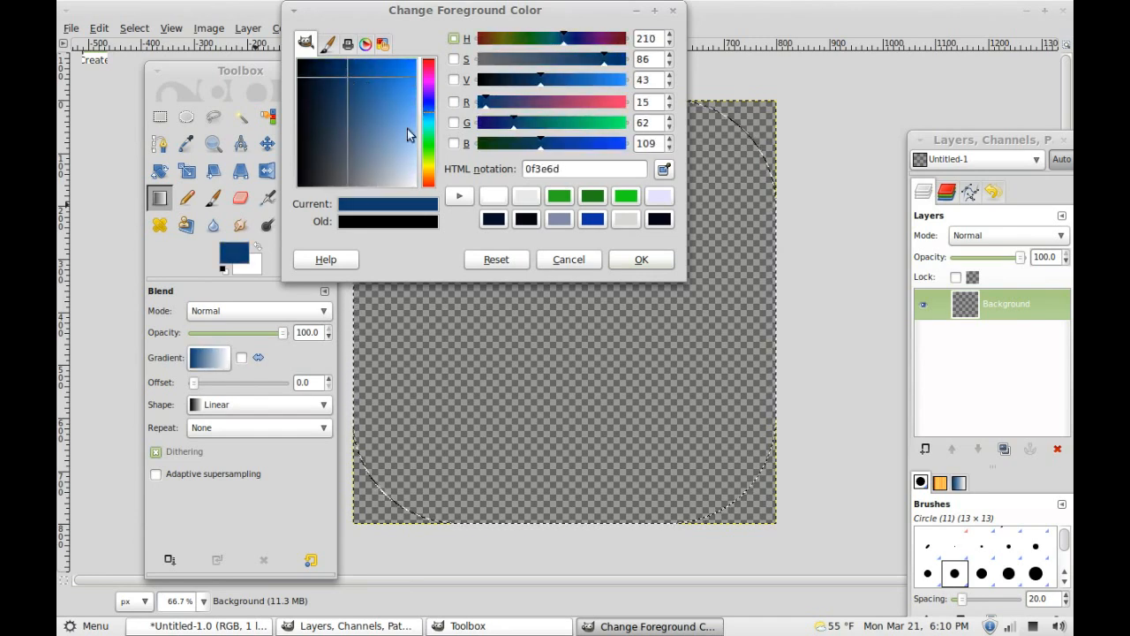
left_click(611, 263)
Step: Set the background colour to a dark blue with a hue of 215
left_click(259, 266)
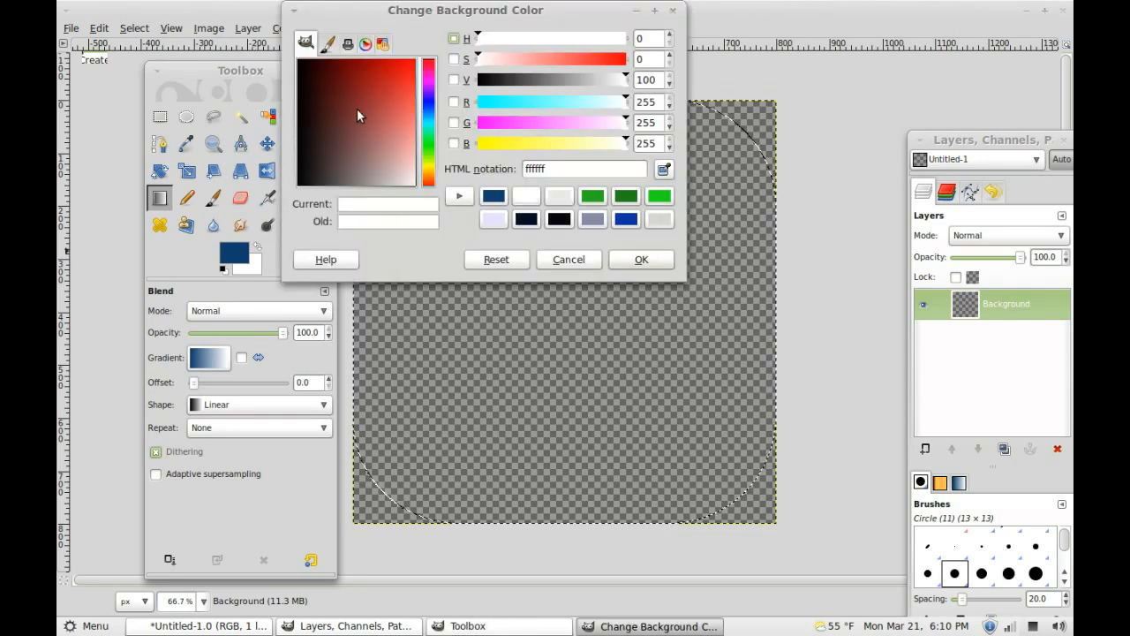
left_click(430, 106)
left_click_drag(383, 104, 339, 90)
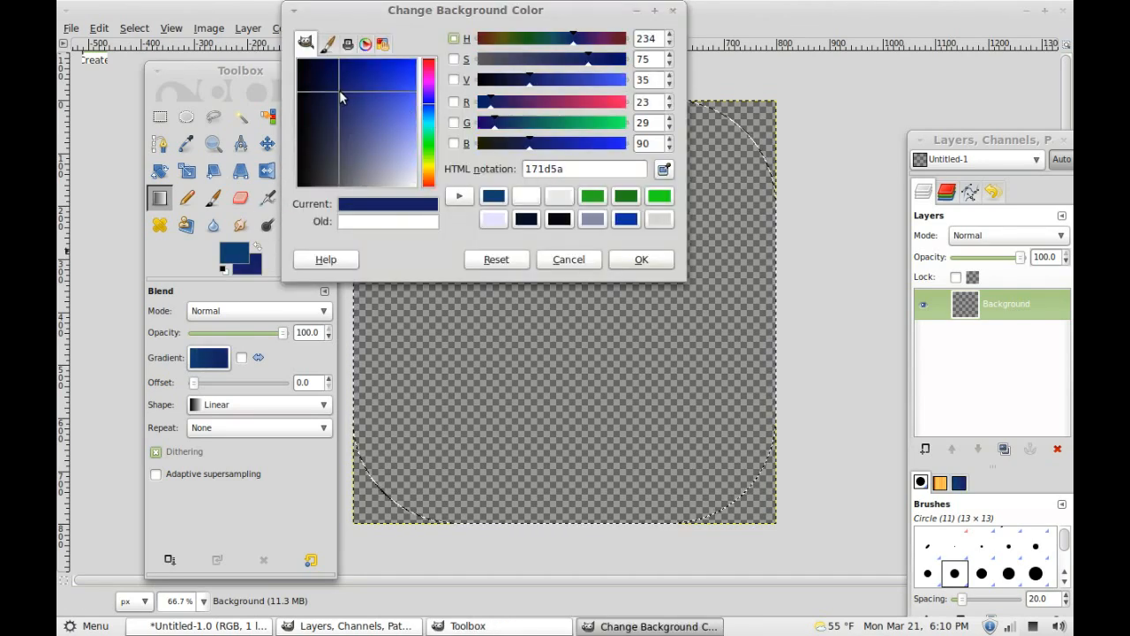
left_click(357, 107)
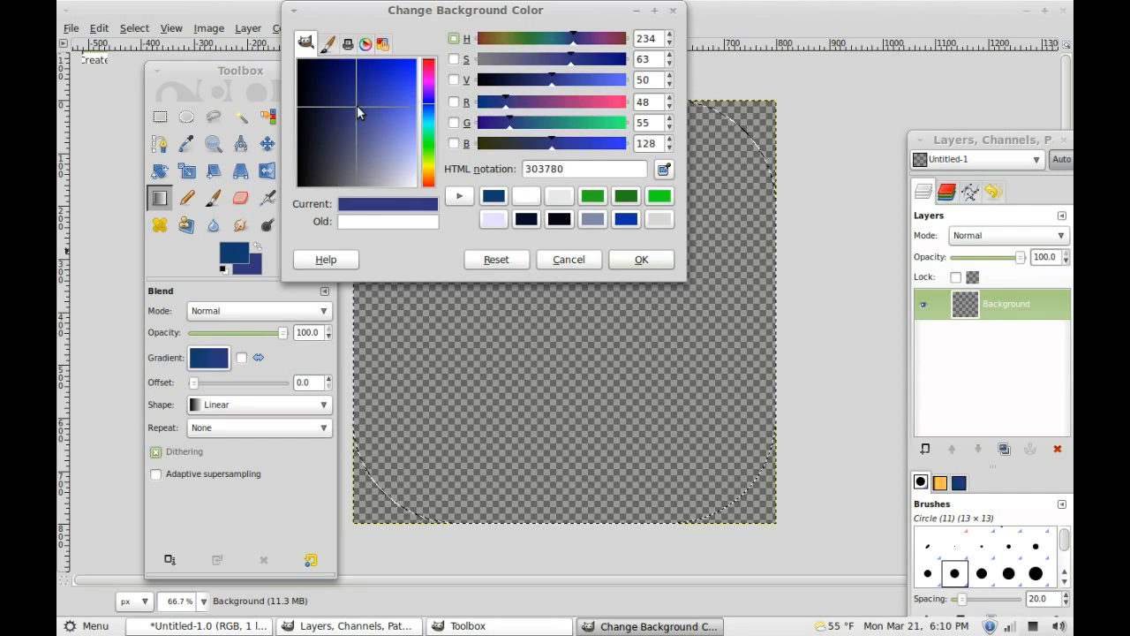
left_click(427, 111)
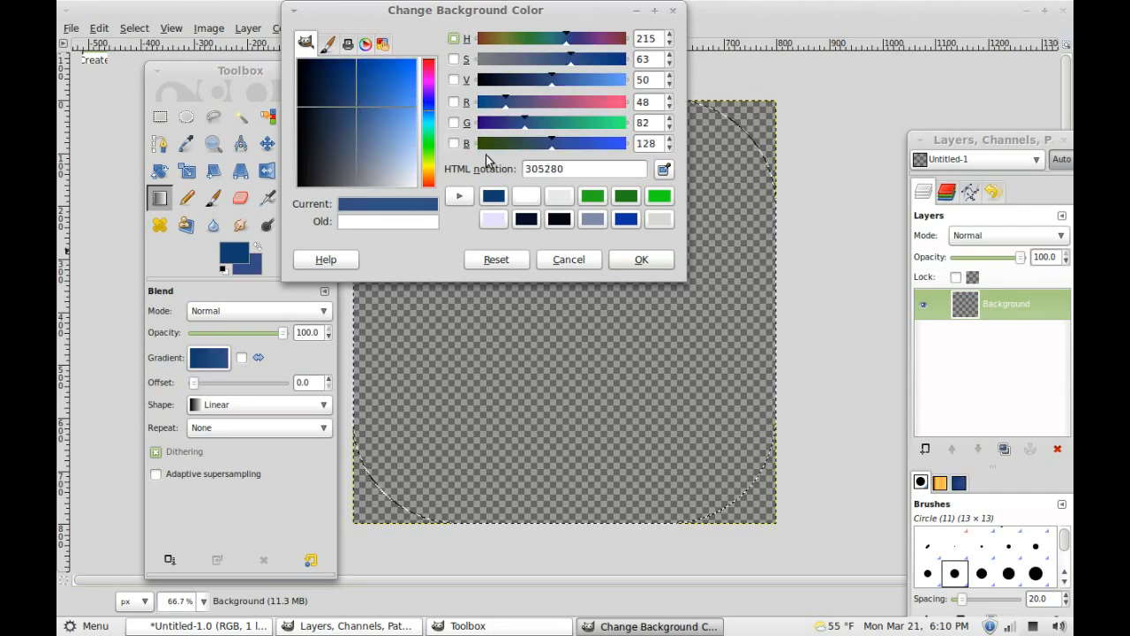
left_click_drag(363, 102, 341, 79)
left_click(621, 261)
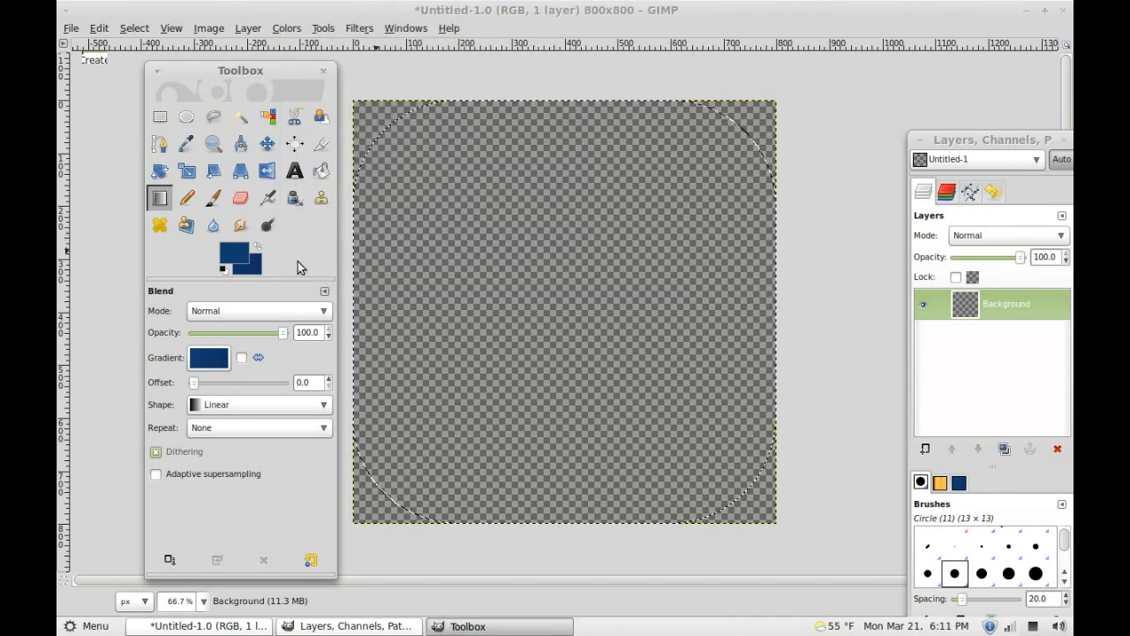
Step: Set the gradient shape to Radial and fill the selection from the canvas centre to its lower-right corner
left_click(210, 358)
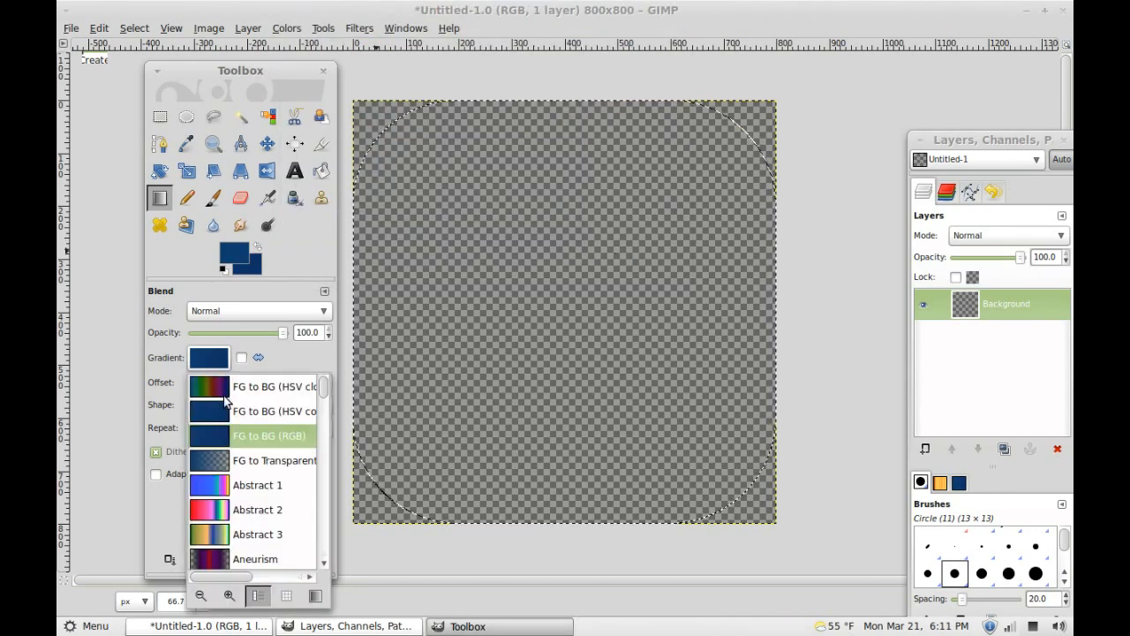
left_click(212, 373)
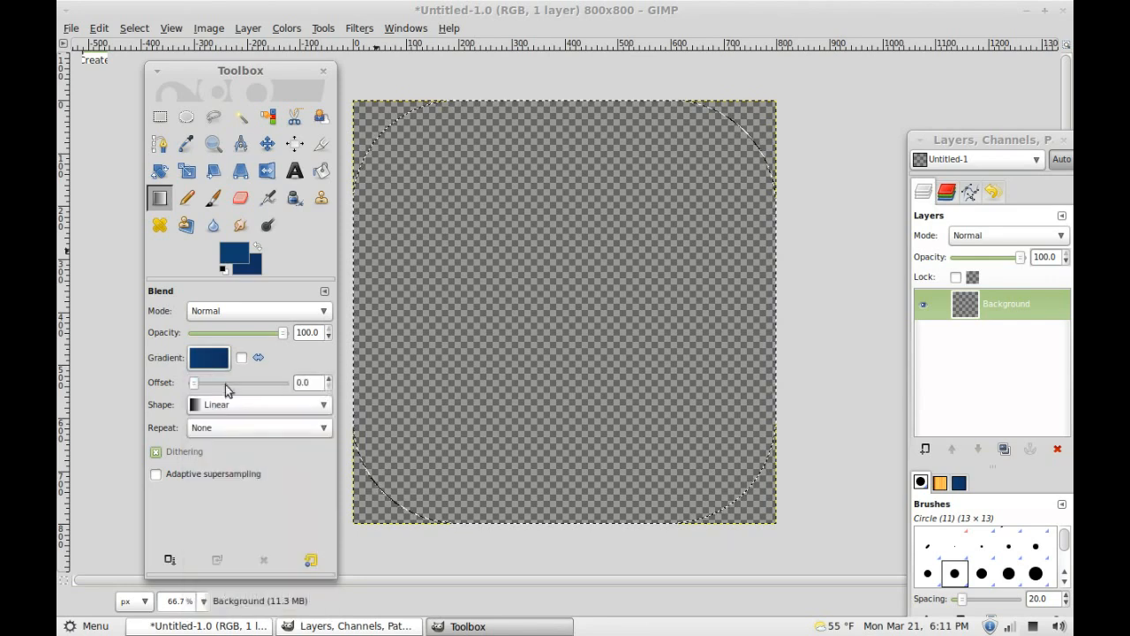
left_click(234, 398)
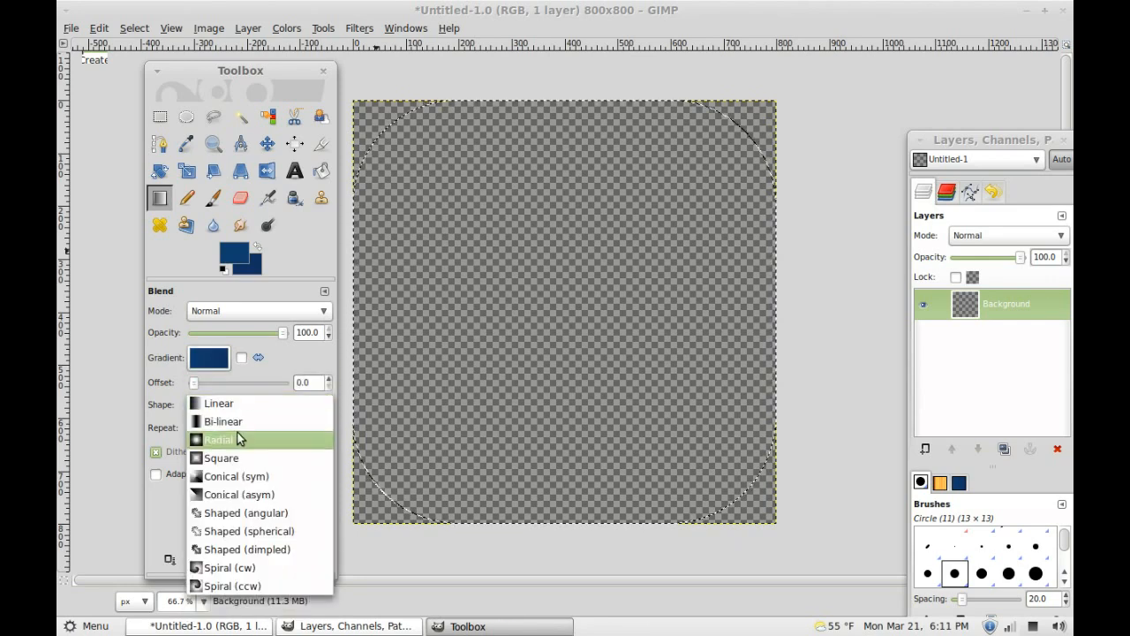
left_click(231, 439)
left_click_drag(563, 311, 777, 528)
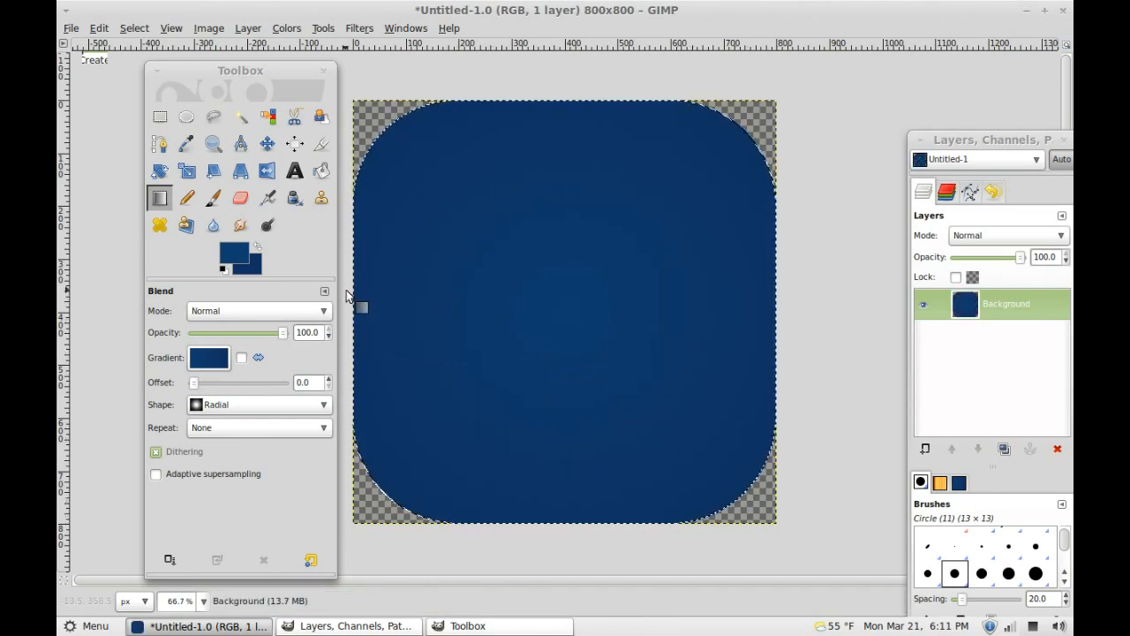
Step: Undo the gradient fill and reapply it from the canvas centre to the lower-right corner with the background colour set to 041020
key("ctrl+z")
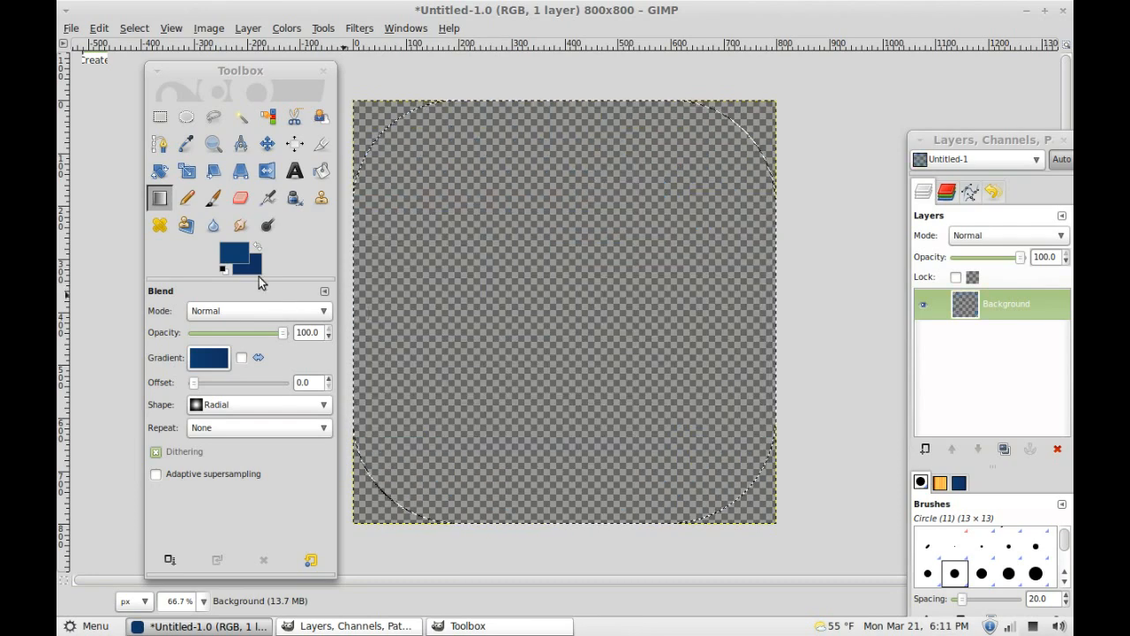
left_click(257, 274)
left_click_drag(335, 82, 311, 76)
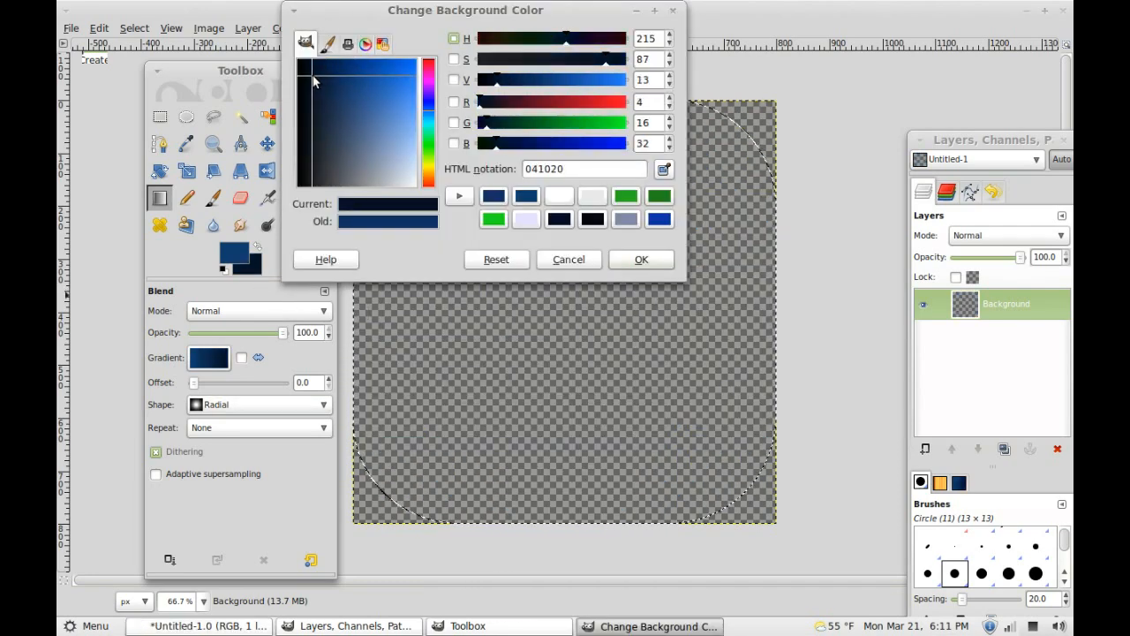
left_click(633, 263)
left_click_drag(562, 316, 774, 525)
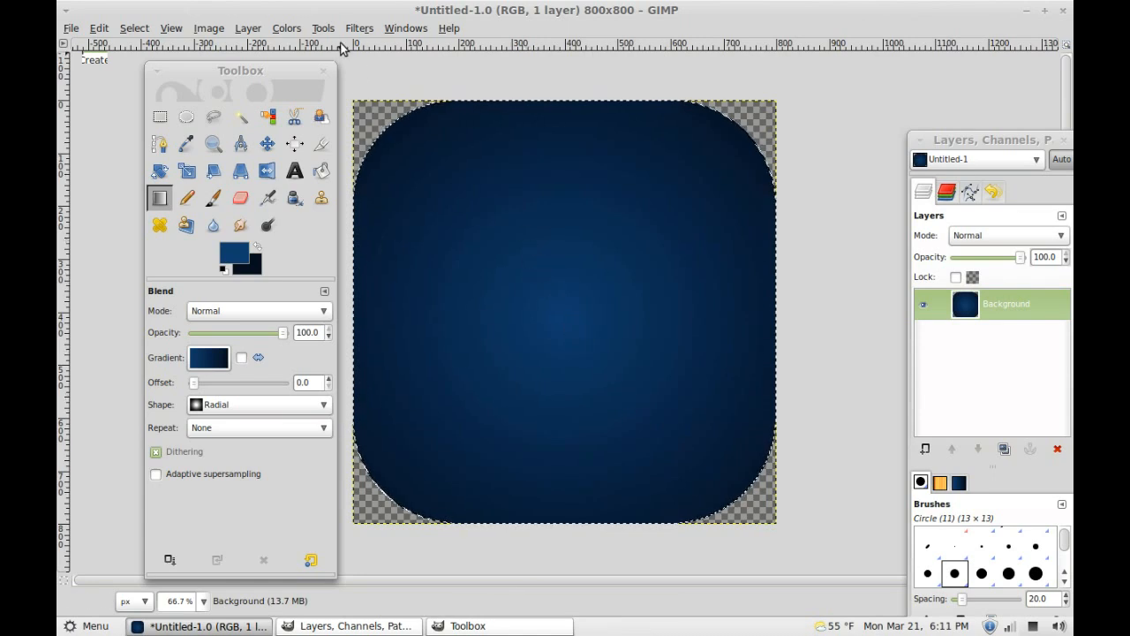
Step: Start the Lighting Effects filter, move the light to about the centre of the preview, and set the distance to 1.832
left_click(359, 28)
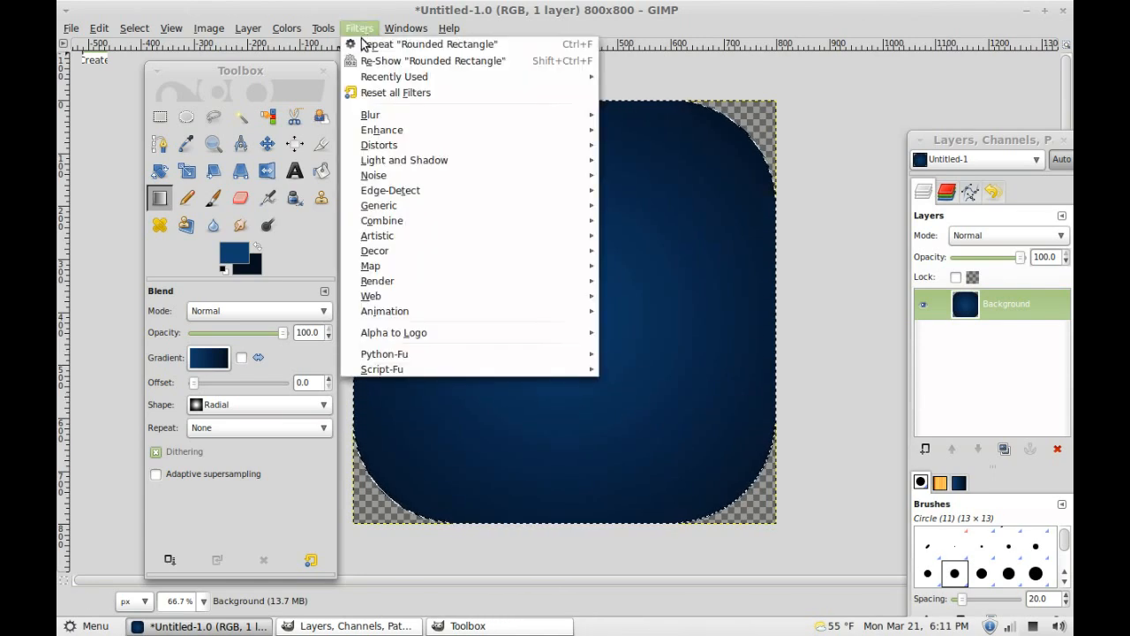
mouse_move(412, 163)
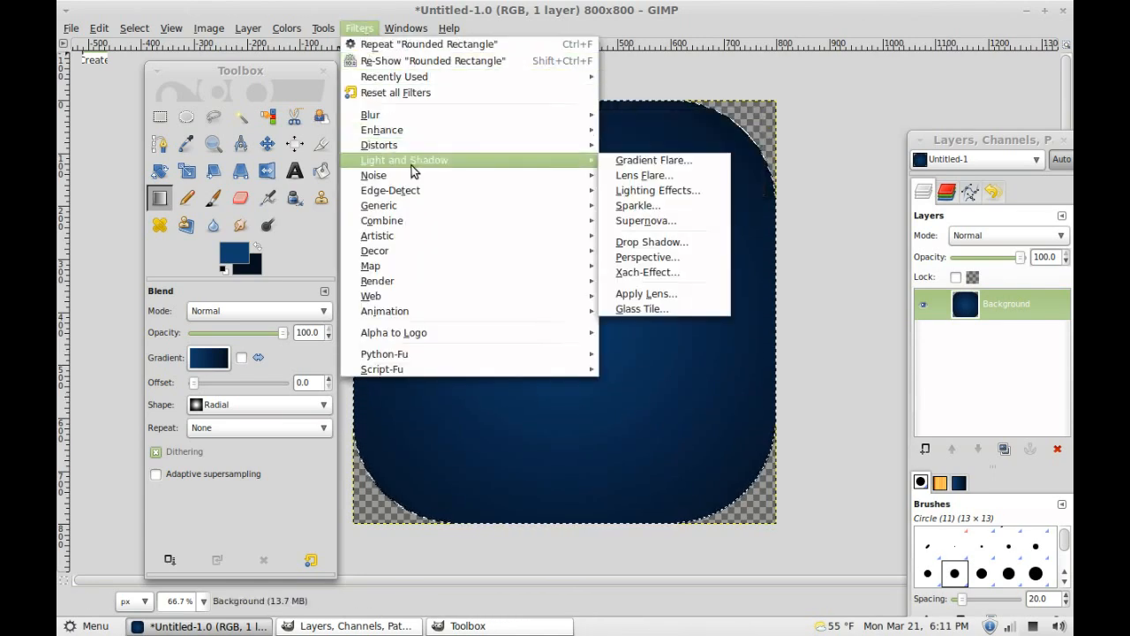
left_click(659, 189)
left_click_drag(340, 200, 377, 234)
left_click_drag(572, 303, 738, 306)
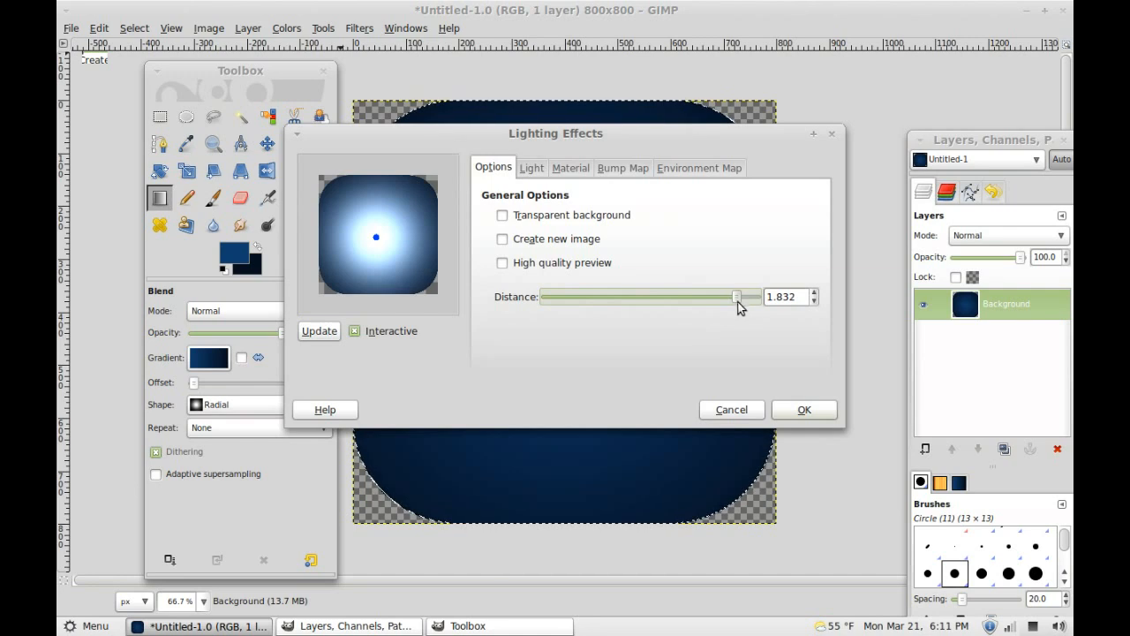
Step: Set the colour of Light 1 to blue 366ac9 and apply the lighting effect to the background layer
left_click(536, 169)
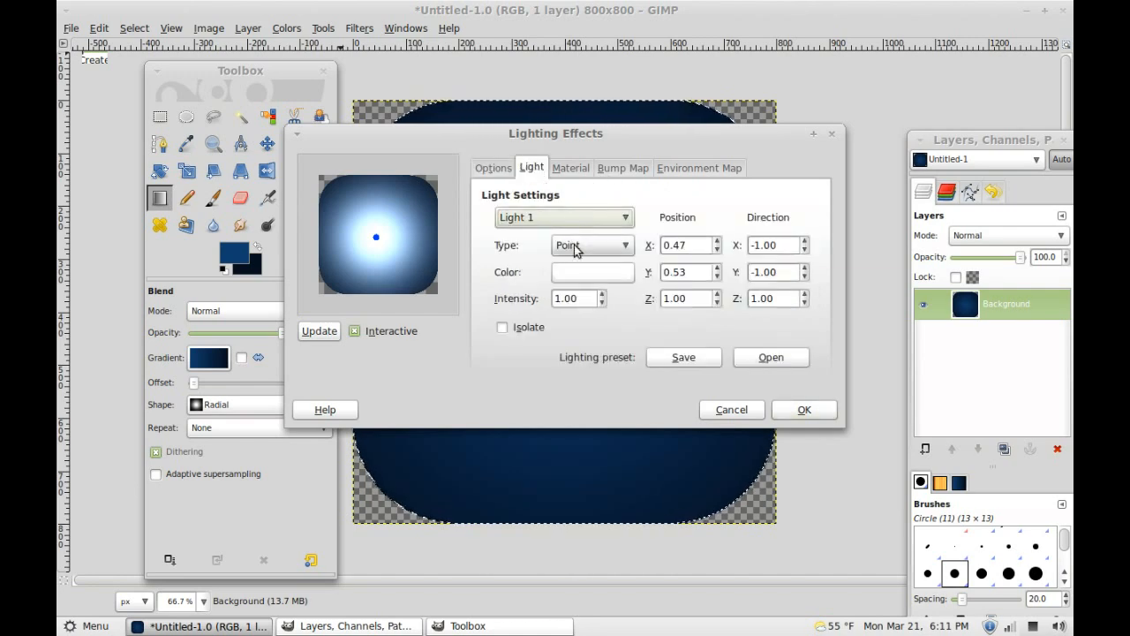
left_click(592, 272)
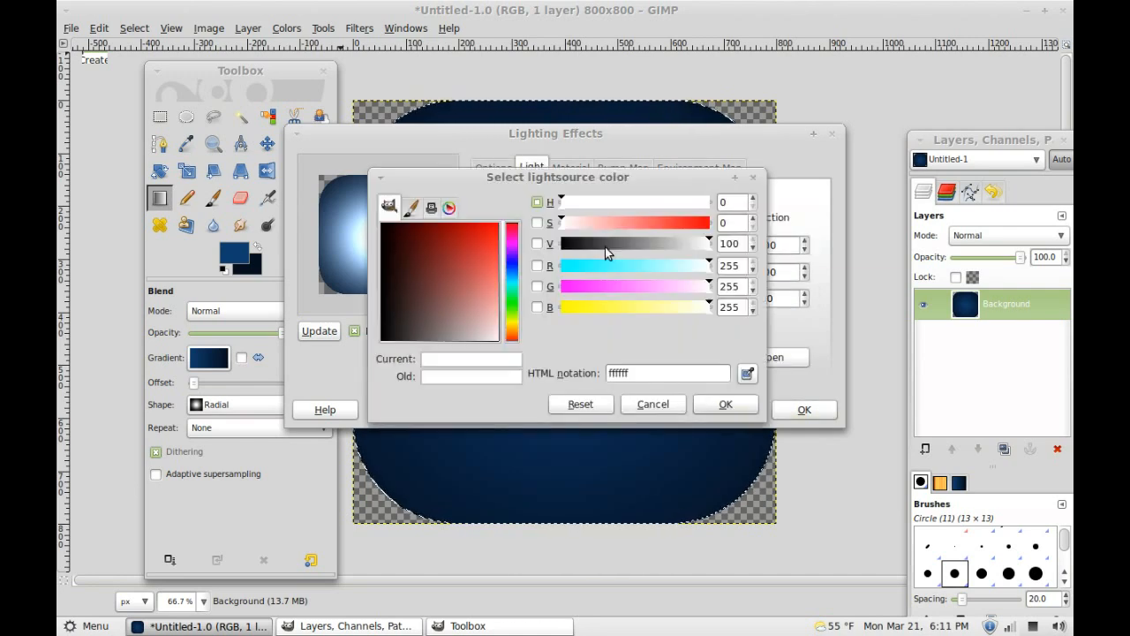
left_click(514, 270)
left_click_drag(536, 180, 700, 171)
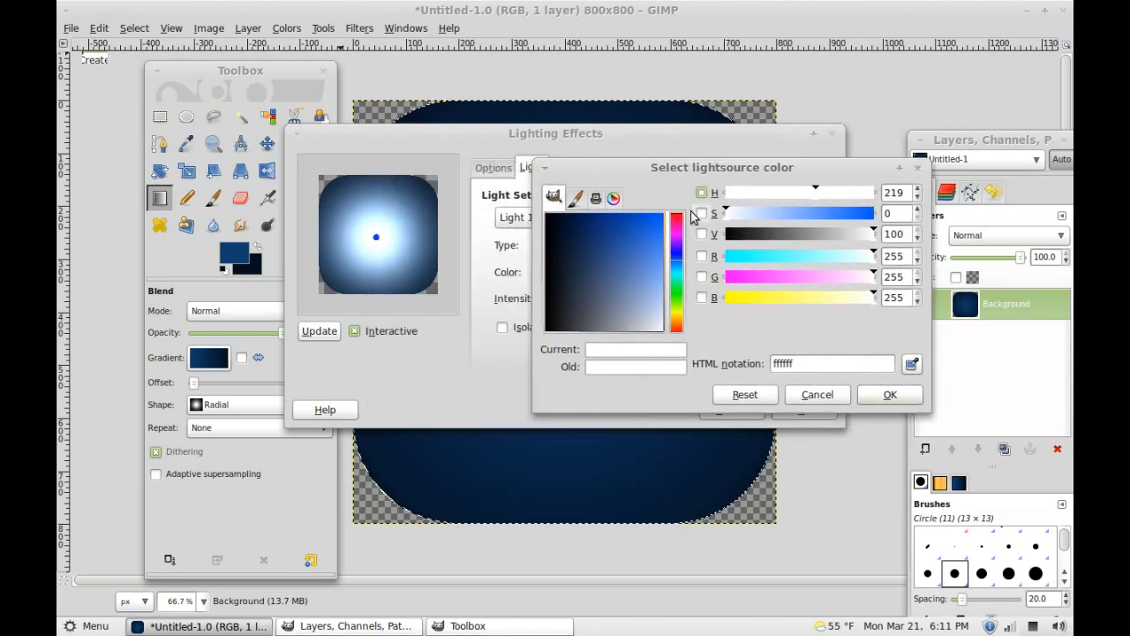
left_click_drag(660, 300, 639, 246)
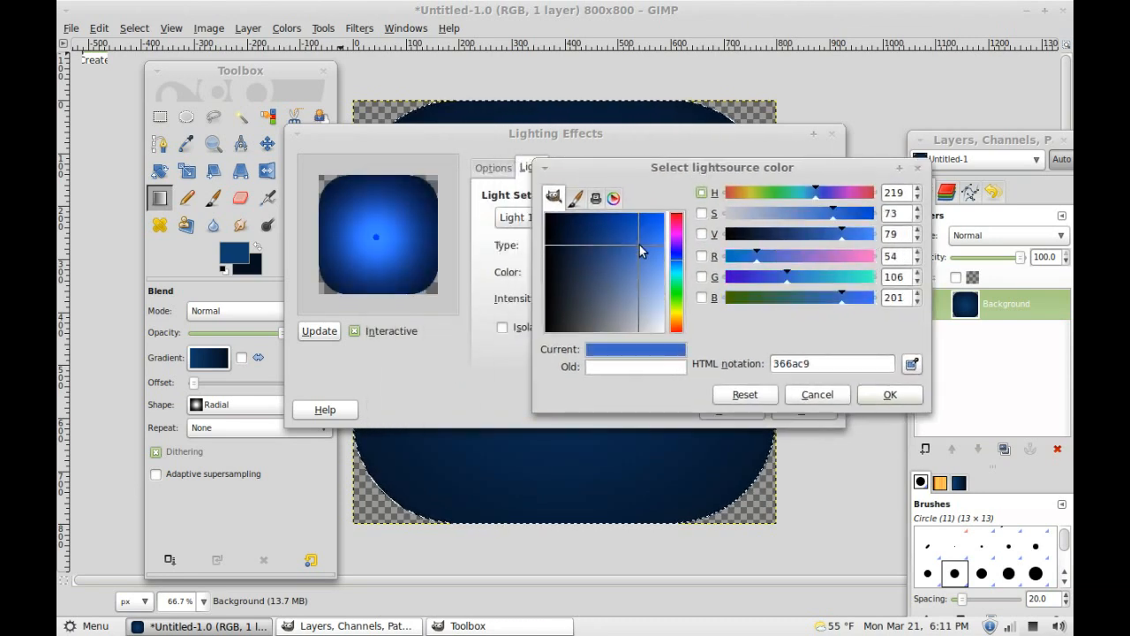
left_click(881, 394)
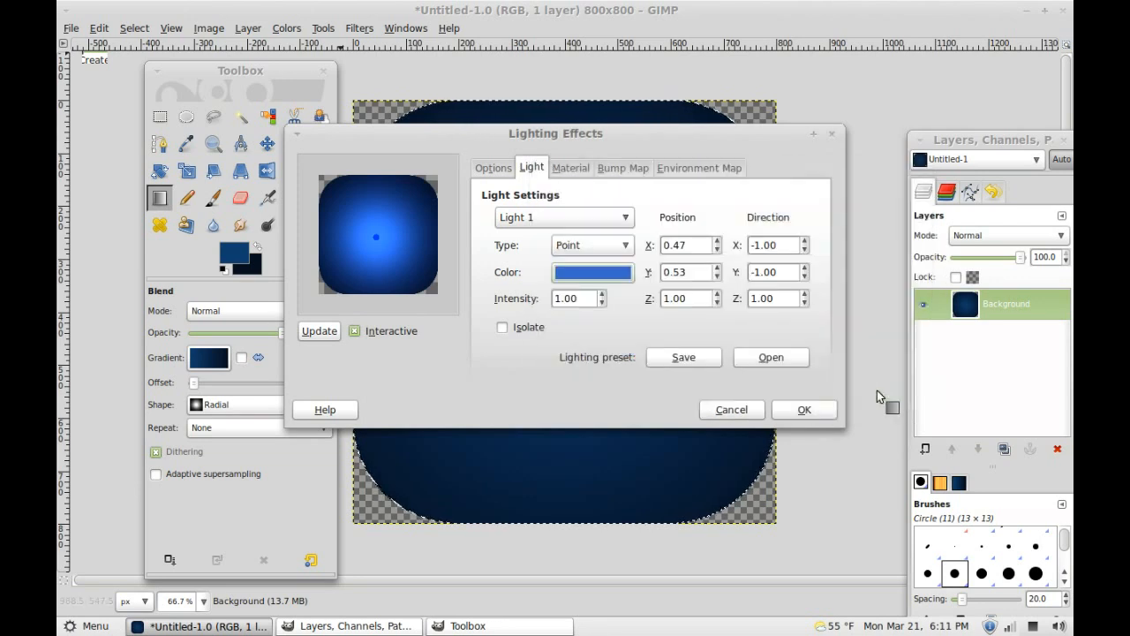
left_click(800, 408)
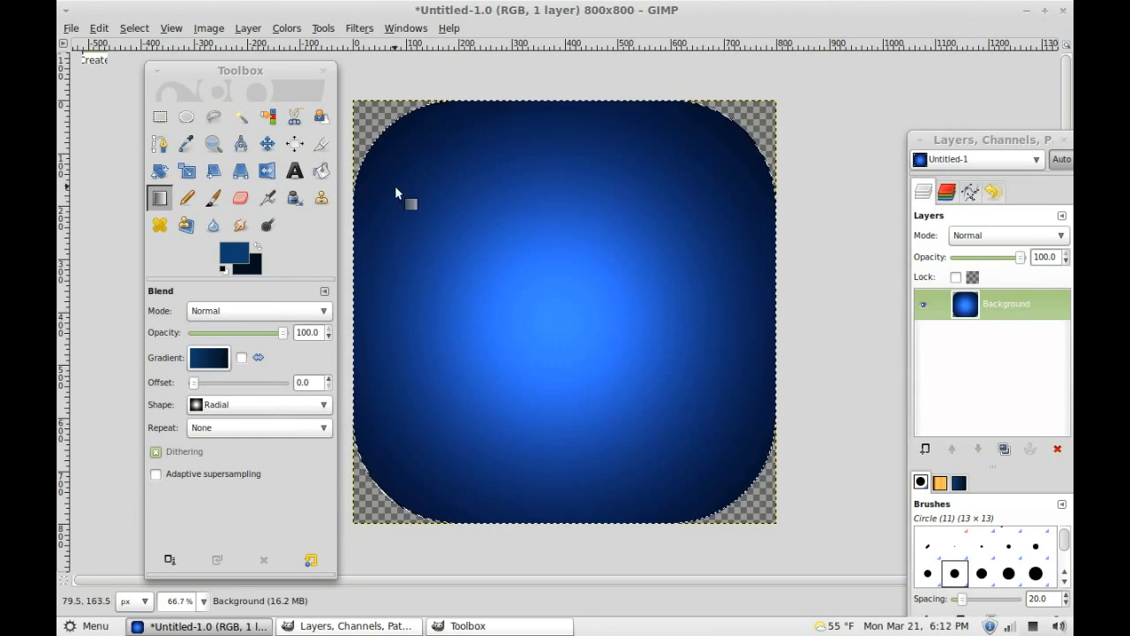
Step: Add a new 800 × 800 px layer named Gloss 1 with transparency fill
left_click(925, 448)
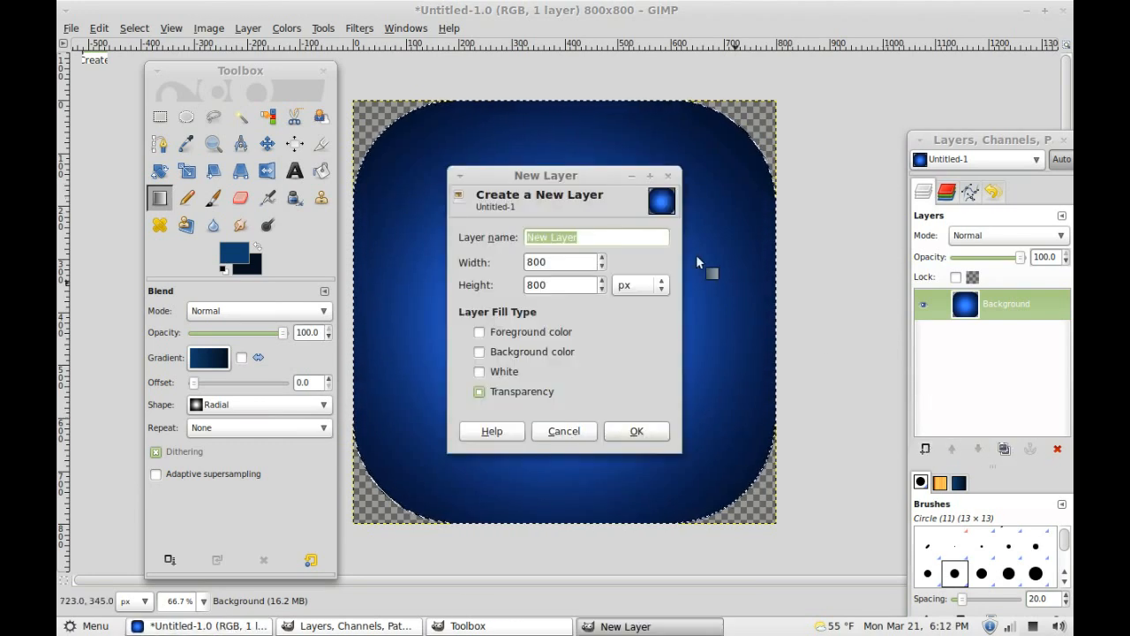
left_click_drag(503, 174, 507, 170)
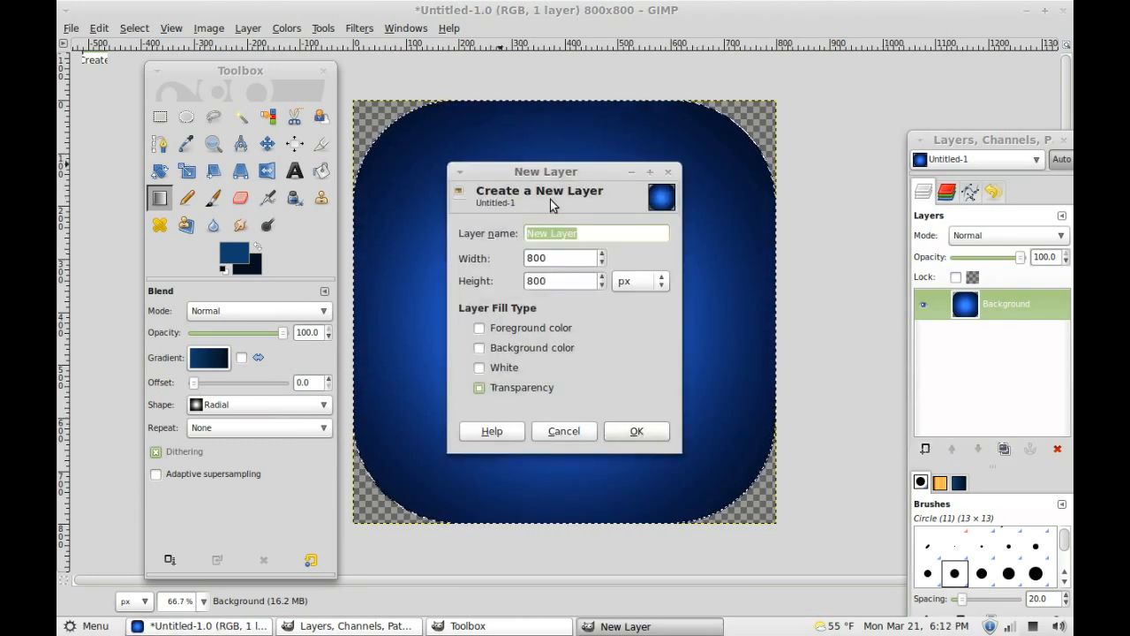
type("Gloss 1")
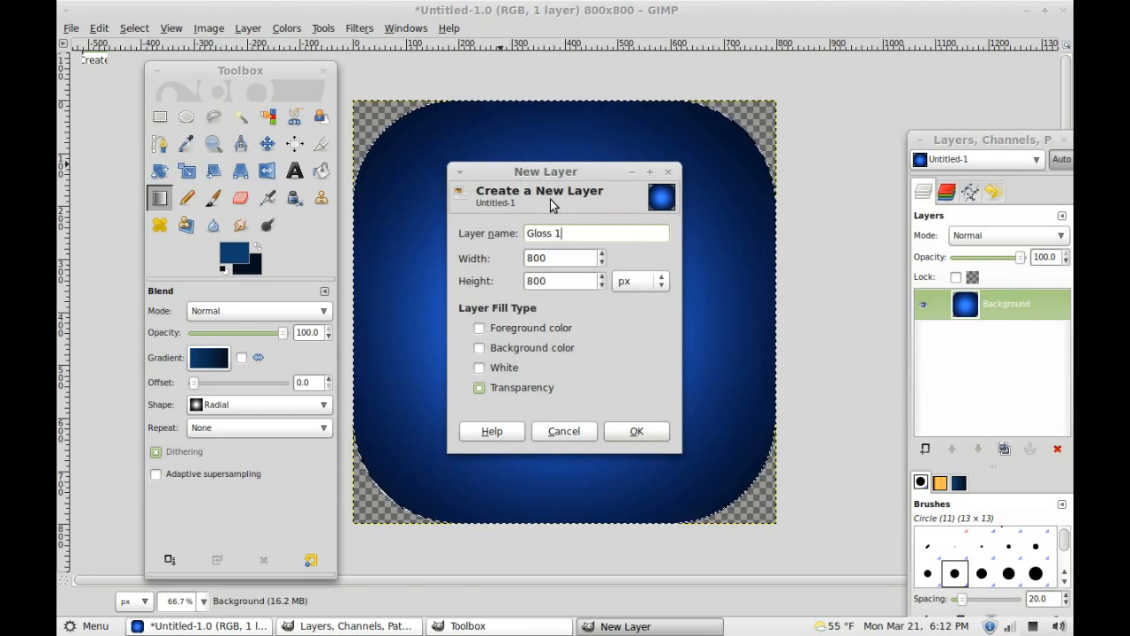
key("Return")
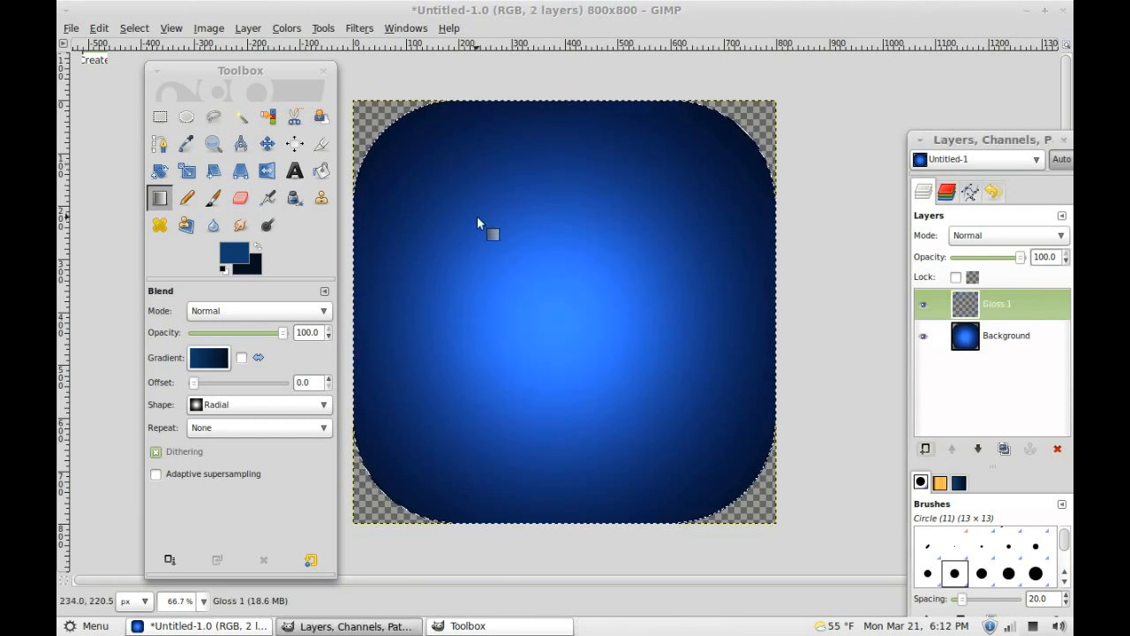
Step: Draw a rectangular selection of about 722 × 346 px across the upper half of the blue shape, starting near 36, 22
left_click(160, 116)
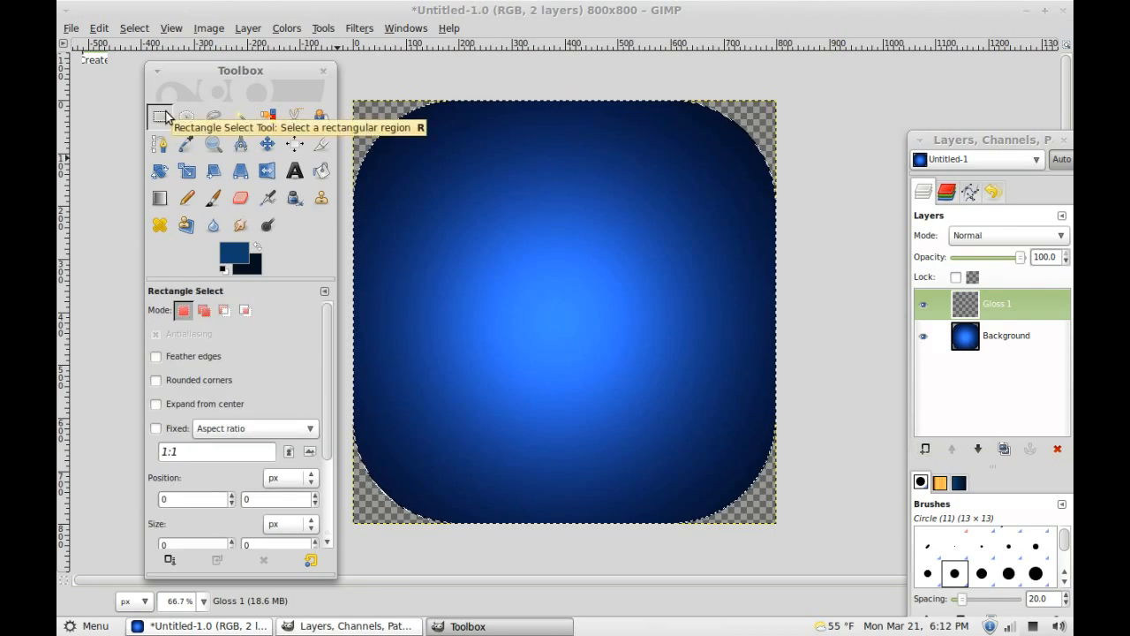
left_click_drag(375, 113, 754, 295)
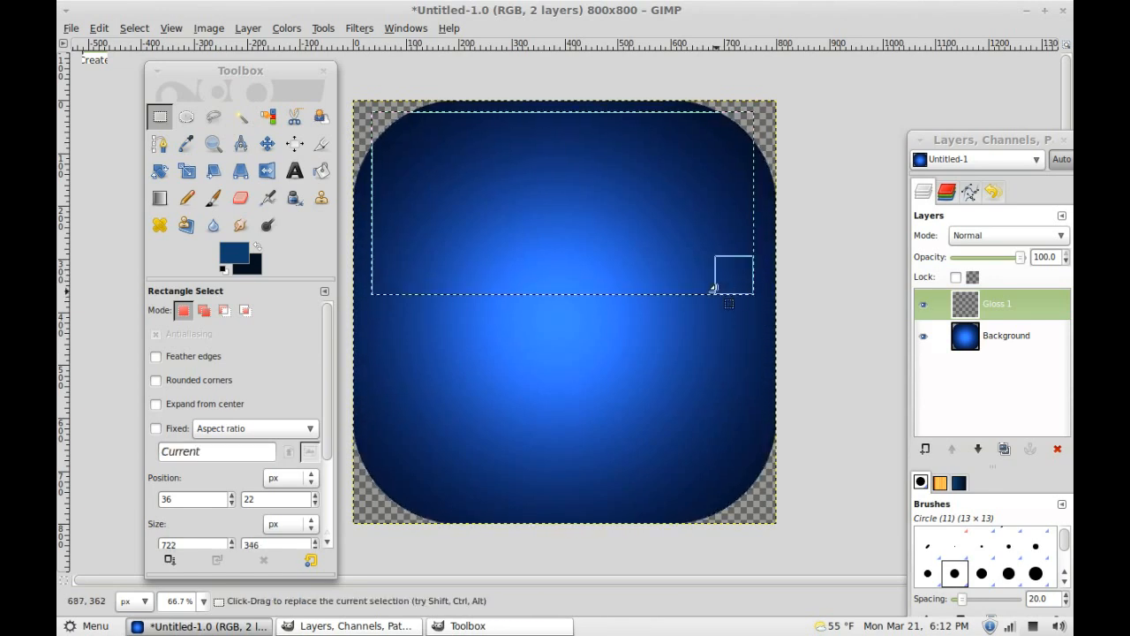
Step: Extend the upper rectangular selection's height to about 380 px and round its corners with a 95% radius
left_click_drag(687, 287, 686, 313)
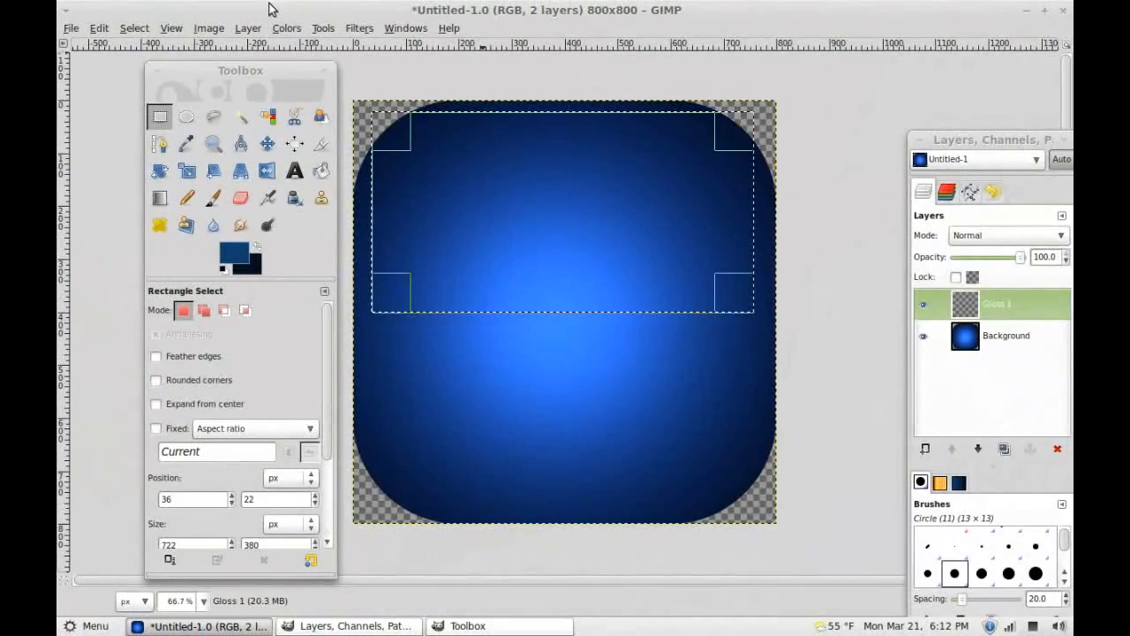
left_click(162, 31)
mouse_move(140, 28)
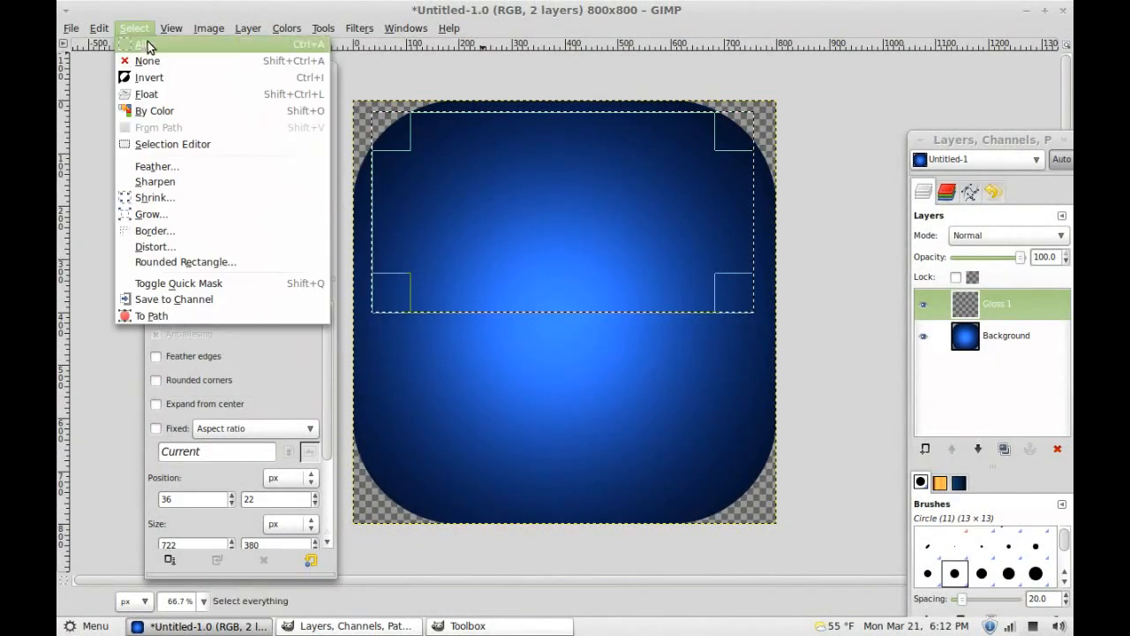
left_click(178, 262)
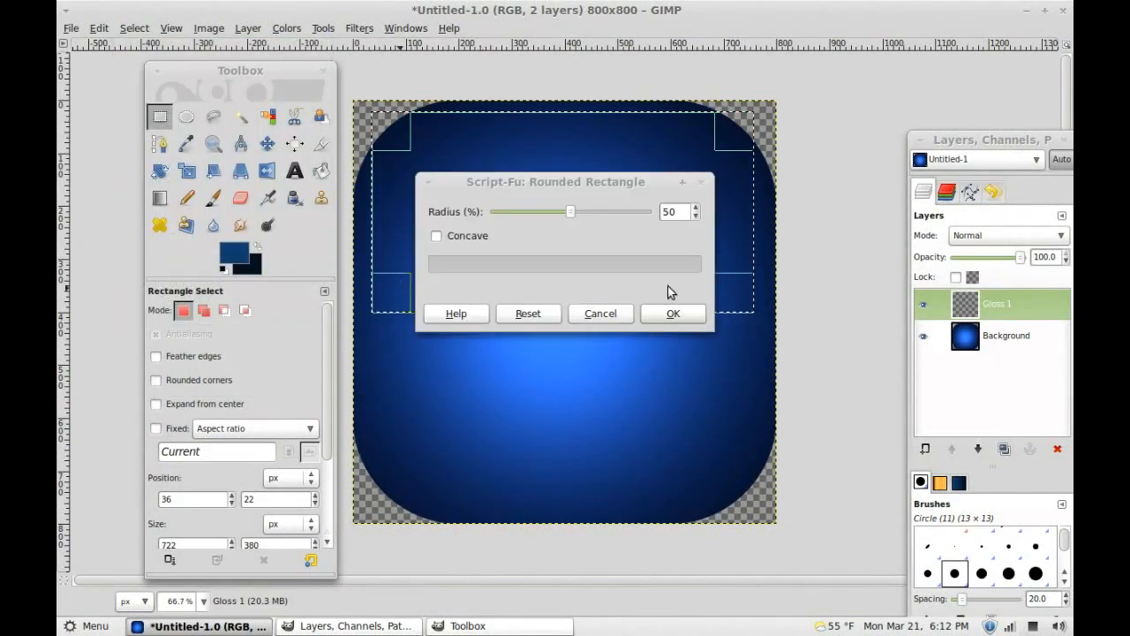
type("95")
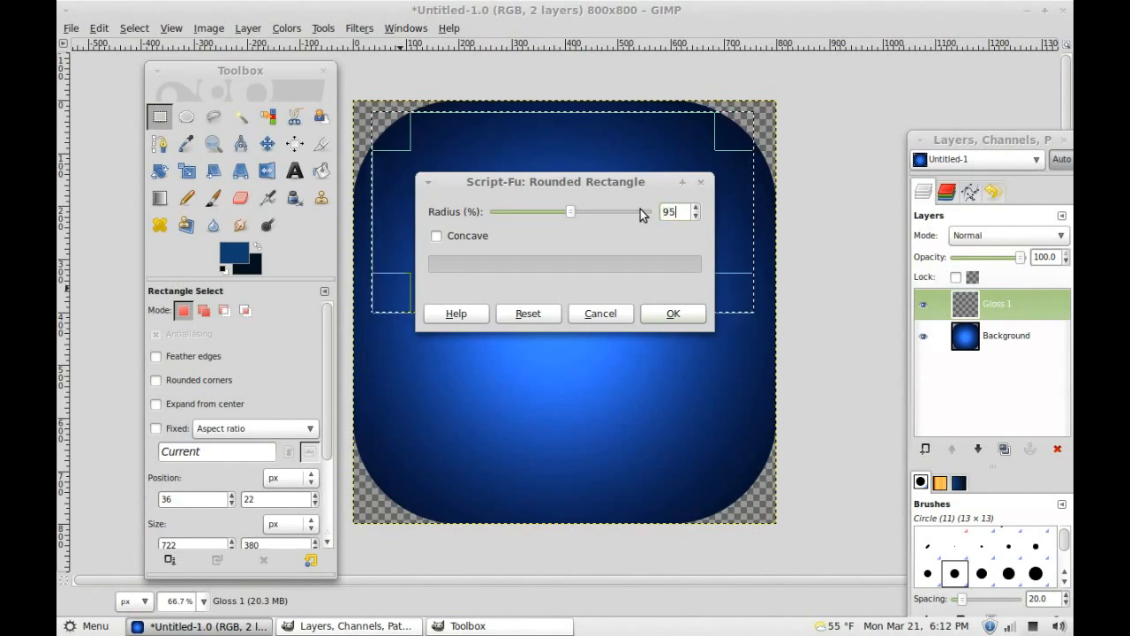
key("Return")
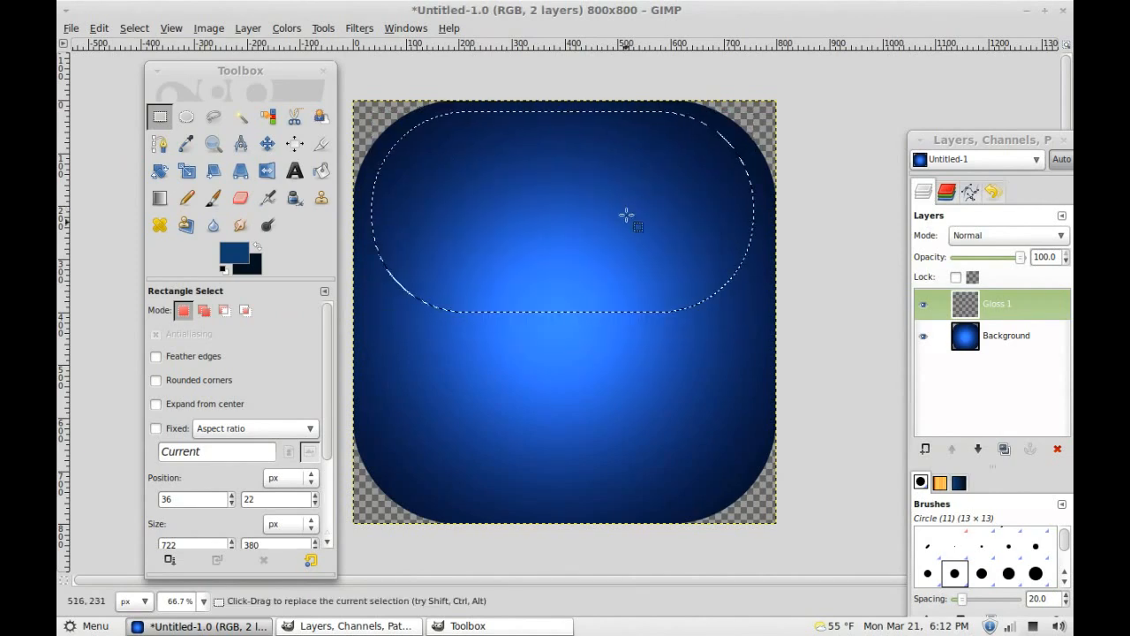
Step: Activate the Blend tool and set the foreground colour to light blue, about b3d3f3
left_click(159, 198)
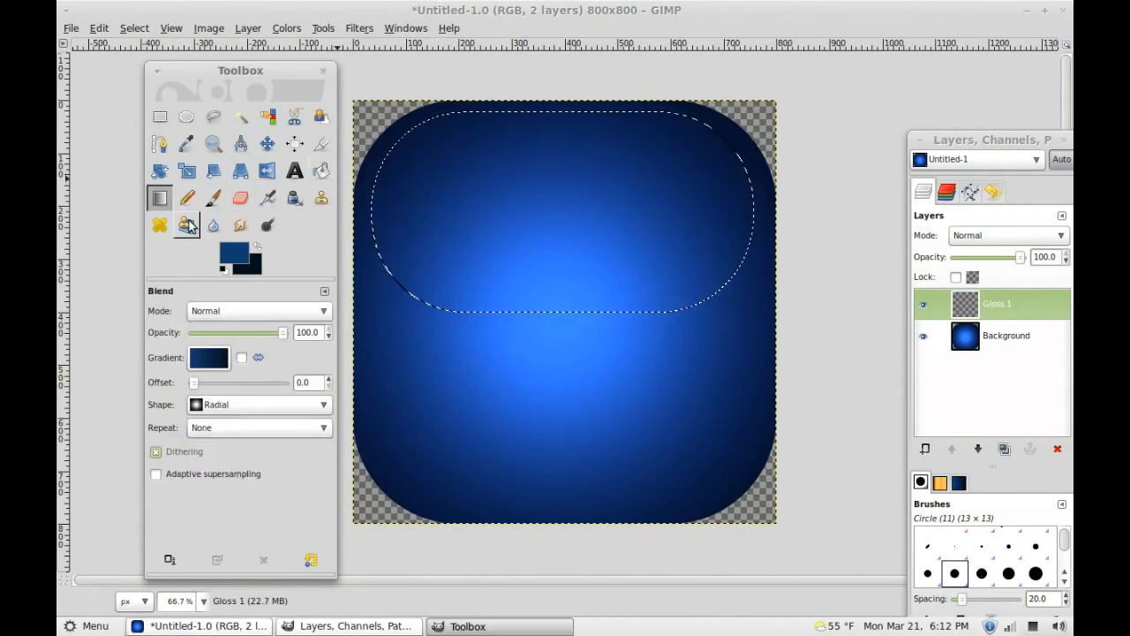
left_click(232, 257)
left_click_drag(354, 141, 411, 159)
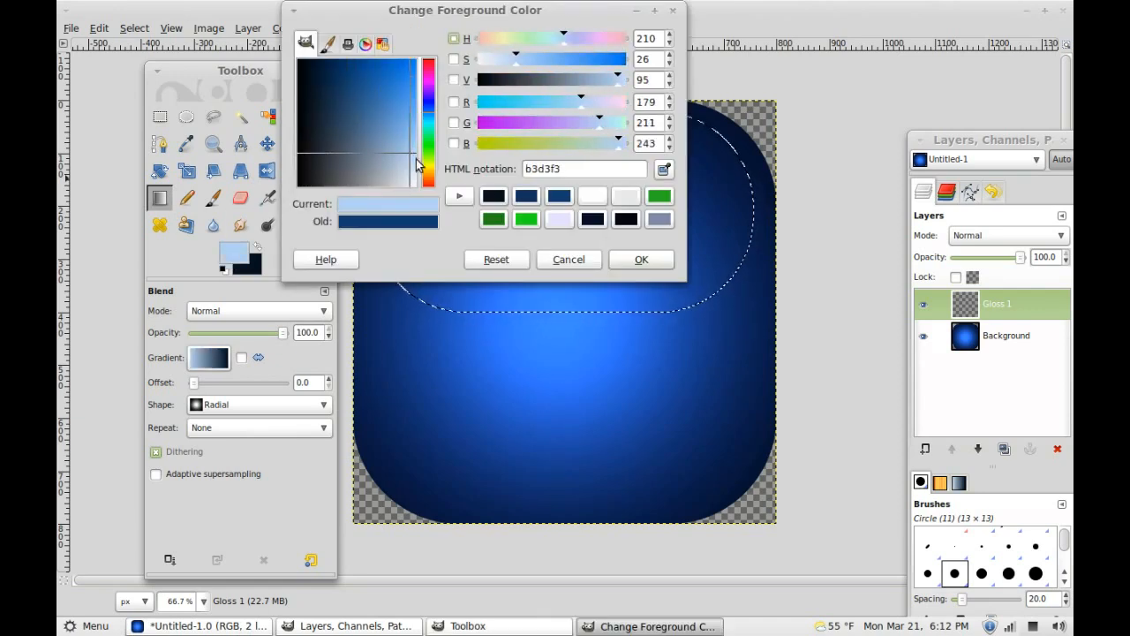
left_click(622, 260)
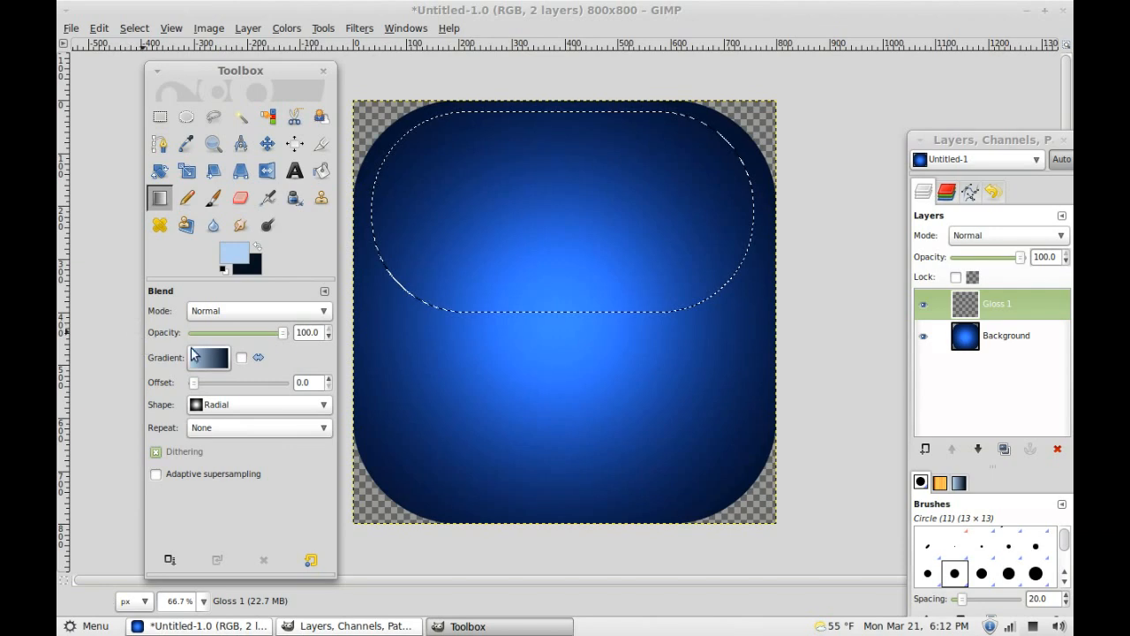
Step: Fill the upper selection with a linear FG to Transparent gradient running from its top edge down to near its bottom edge
left_click(208, 358)
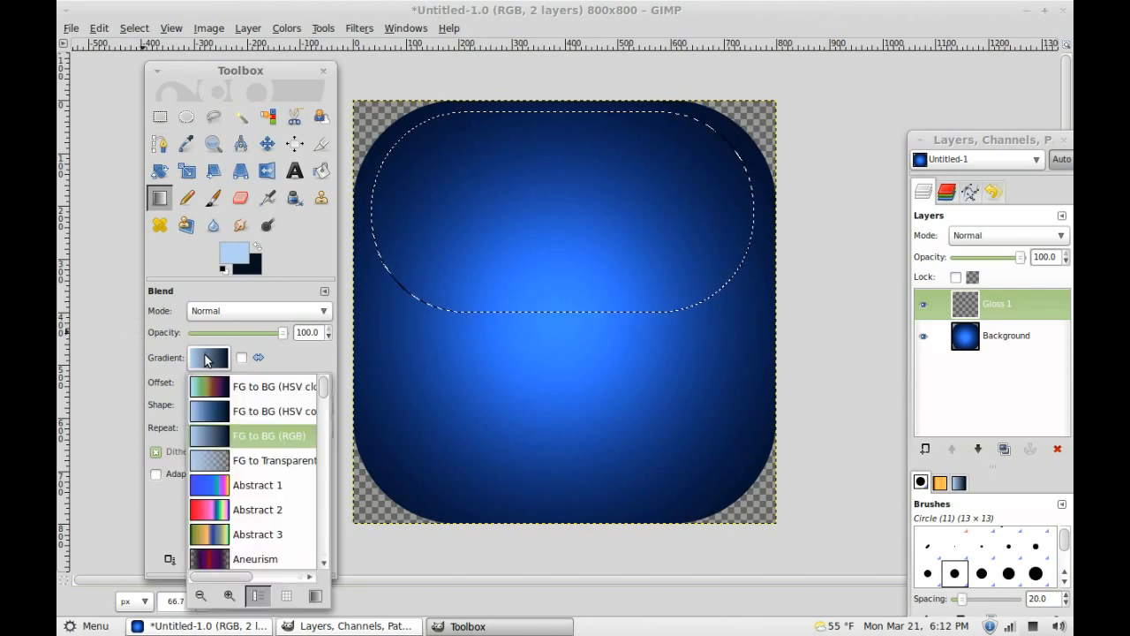
left_click(228, 459)
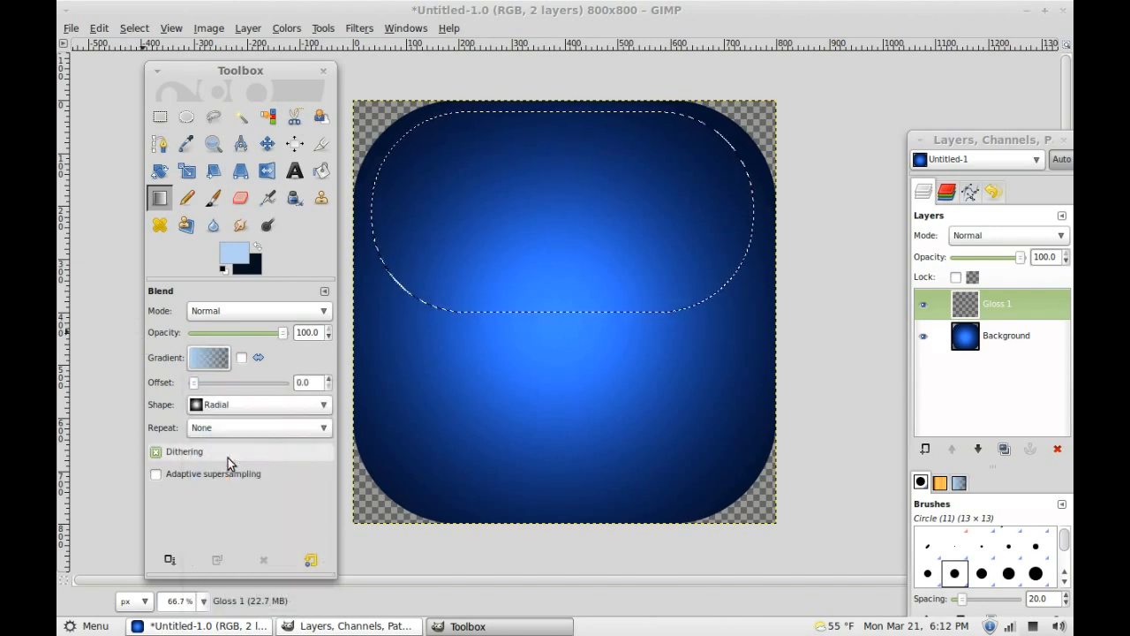
left_click(233, 405)
left_click(232, 367)
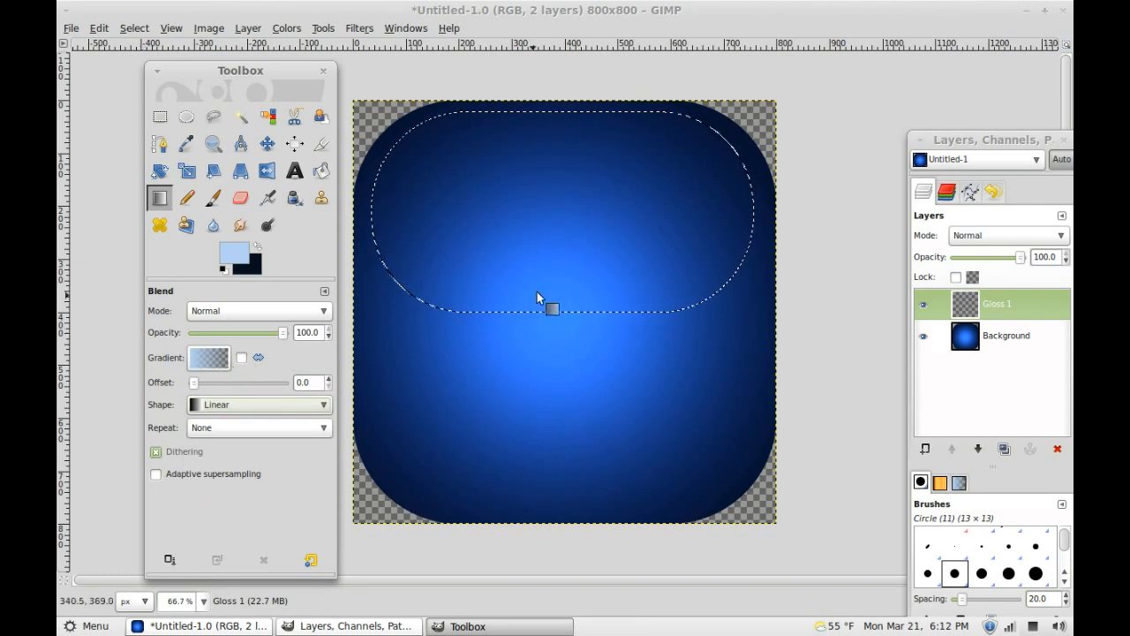
left_click_drag(561, 108, 569, 301)
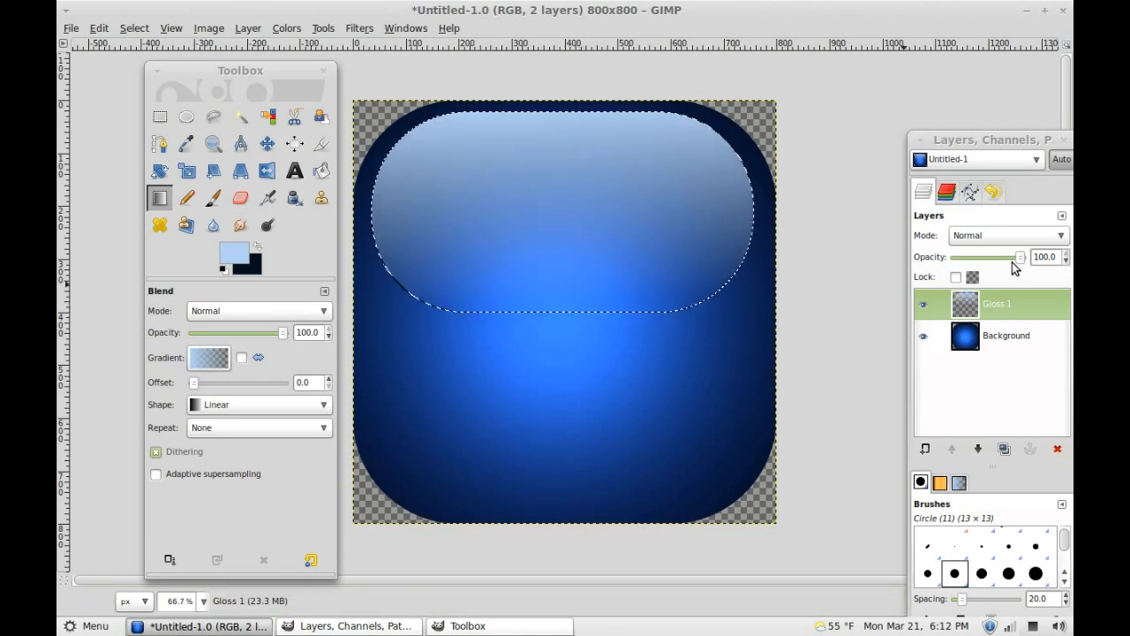
Step: Lower the Gloss 1 layer's opacity to about 84, previewing the gloss without the selection and restoring the selection
left_click_drag(1019, 261, 1007, 263)
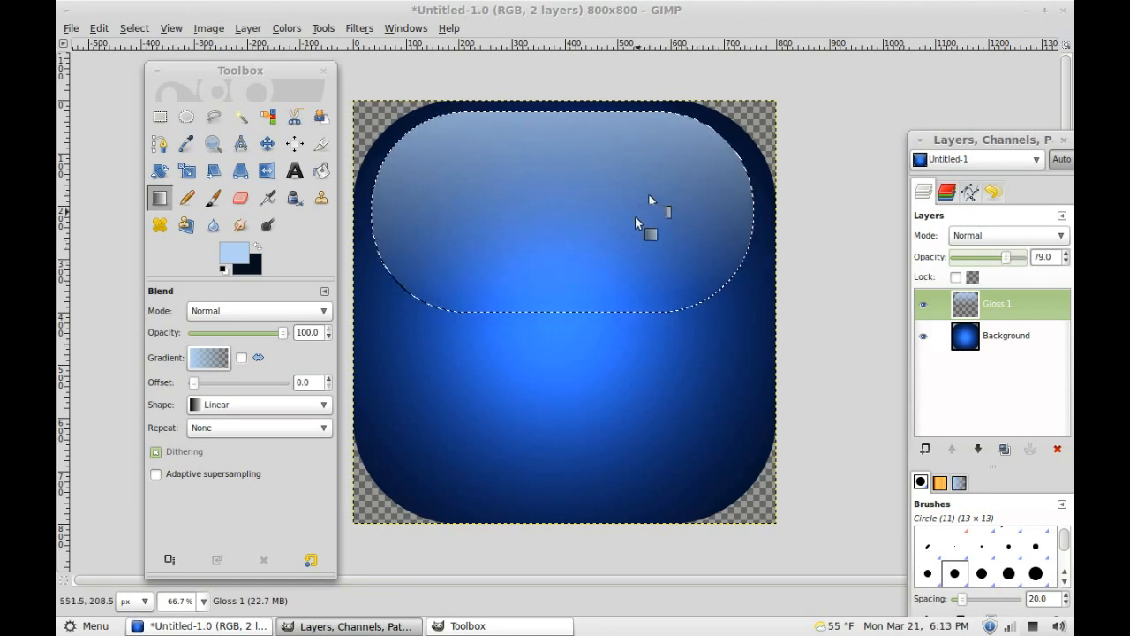
key("ctrl+shift+a")
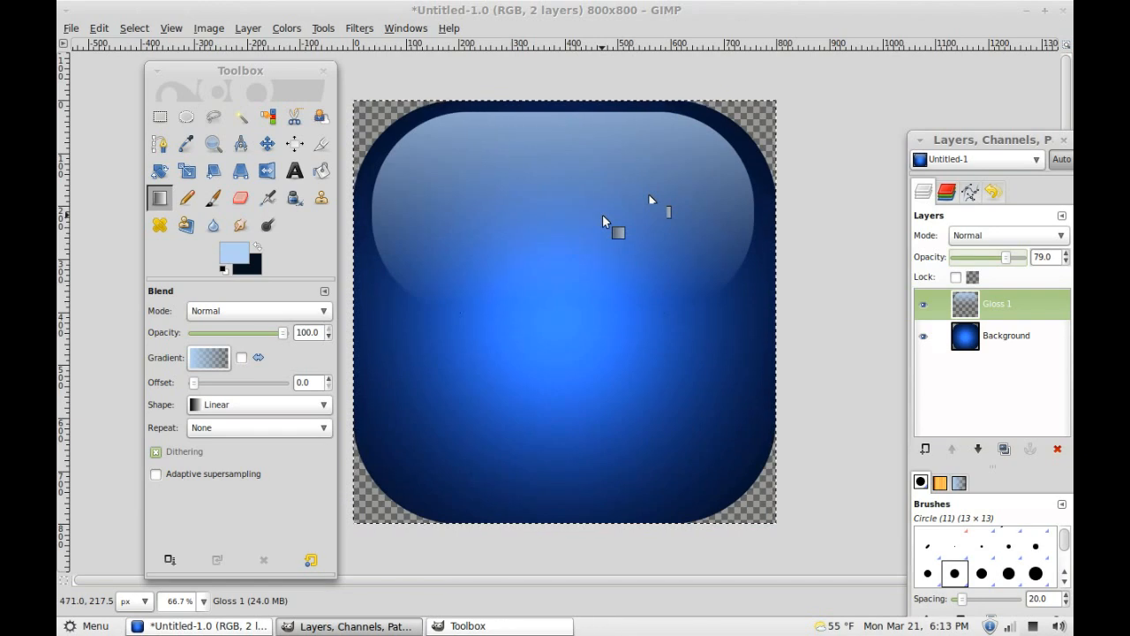
key("ctrl+z")
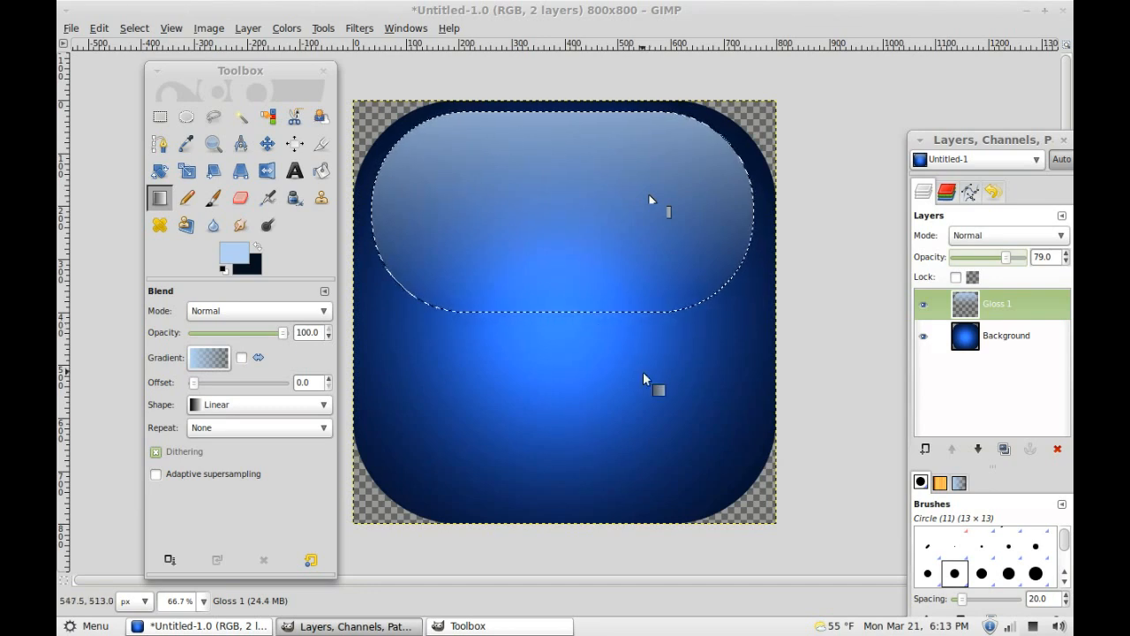
left_click_drag(1013, 262, 1011, 258)
left_click(926, 449)
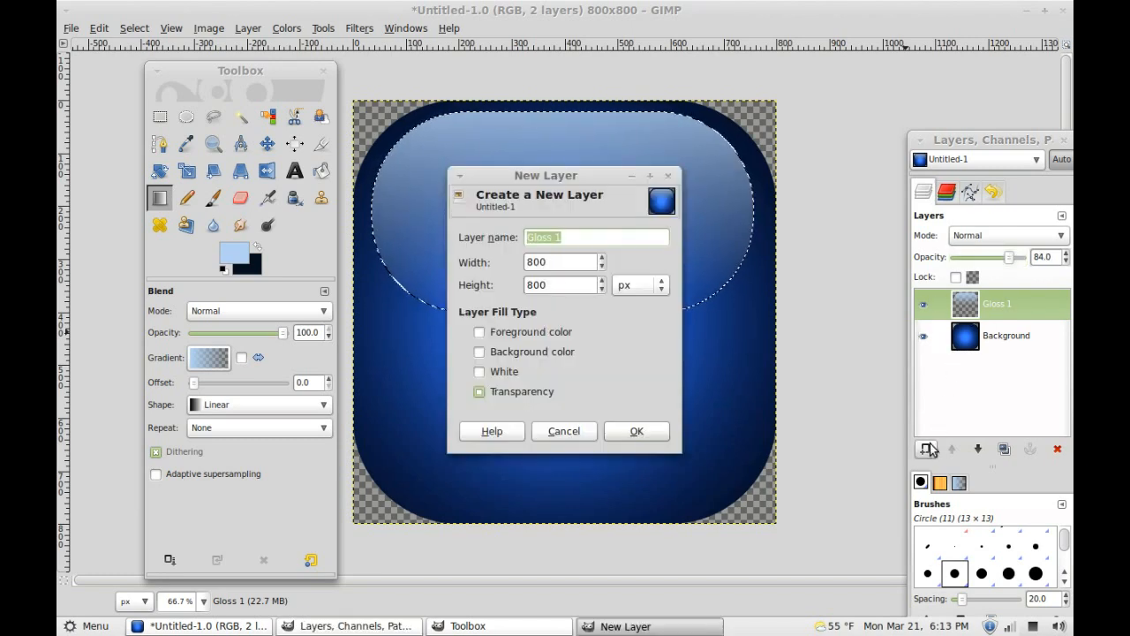
type("Glo")
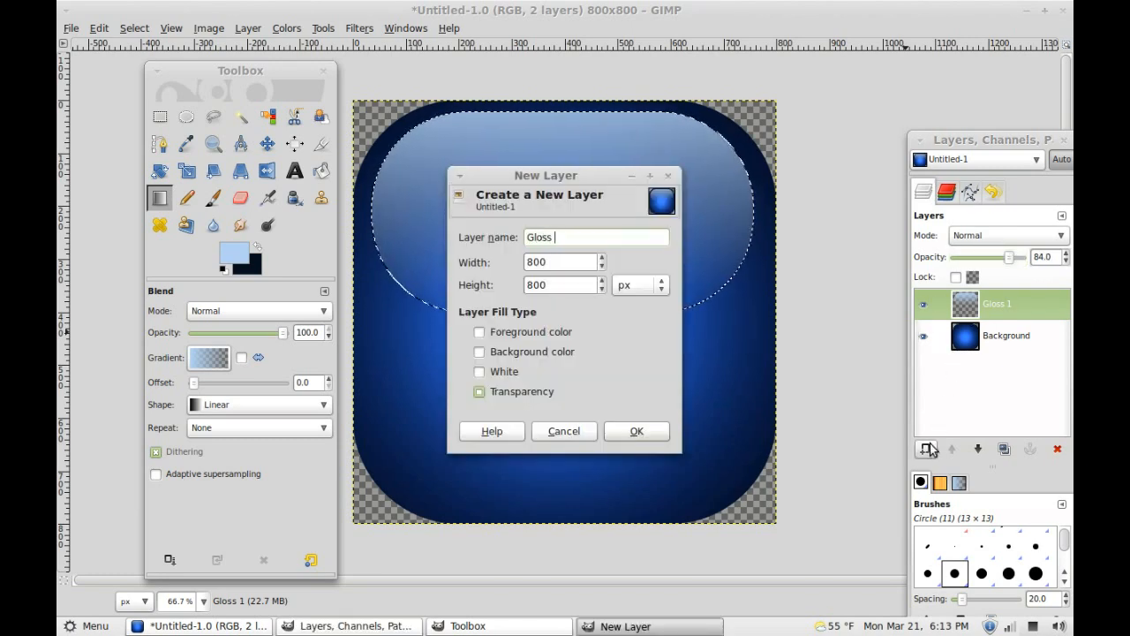
key("Return")
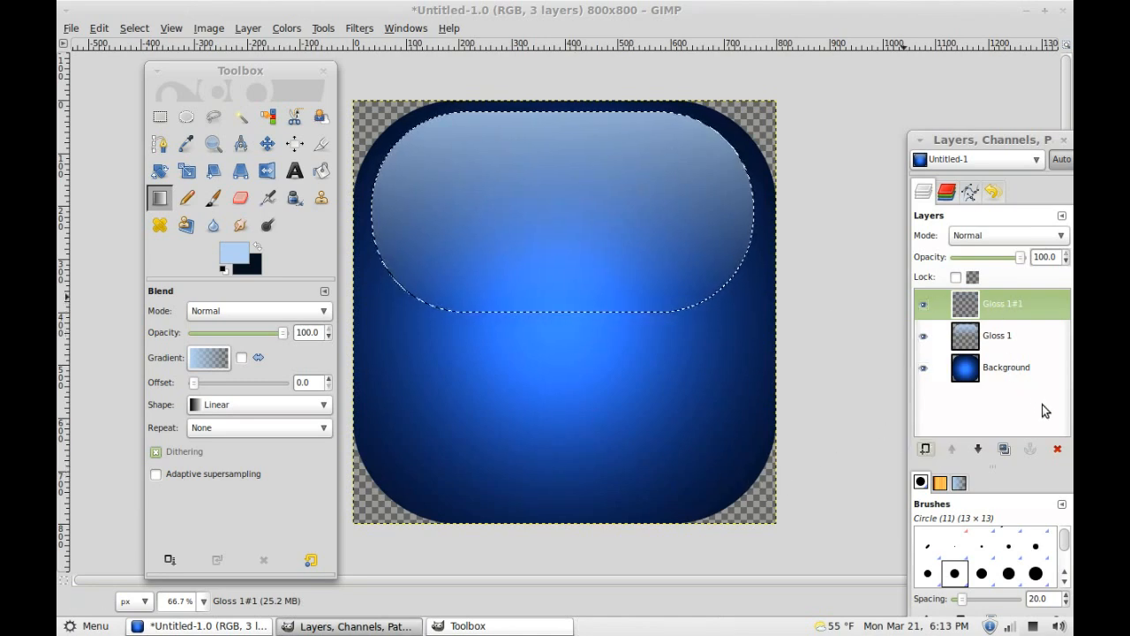
left_click(1057, 449)
Step: Add a new 800 × 800 px layer named Gloss 2 with transparency fill and clear the selection
left_click(926, 449)
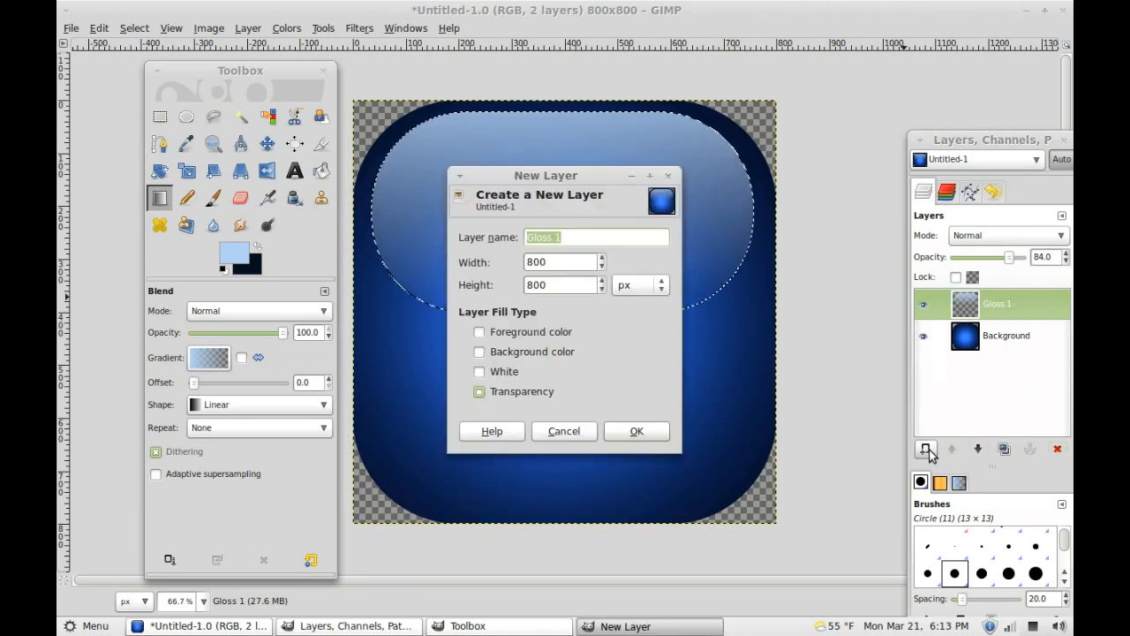
key("Return")
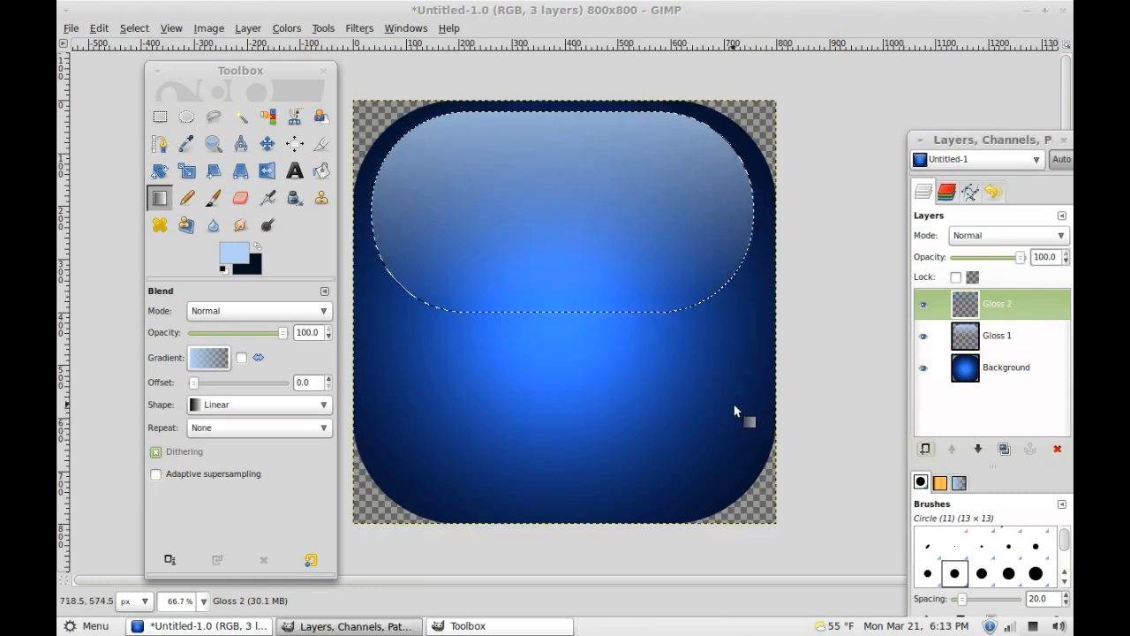
key("ctrl+shift+a")
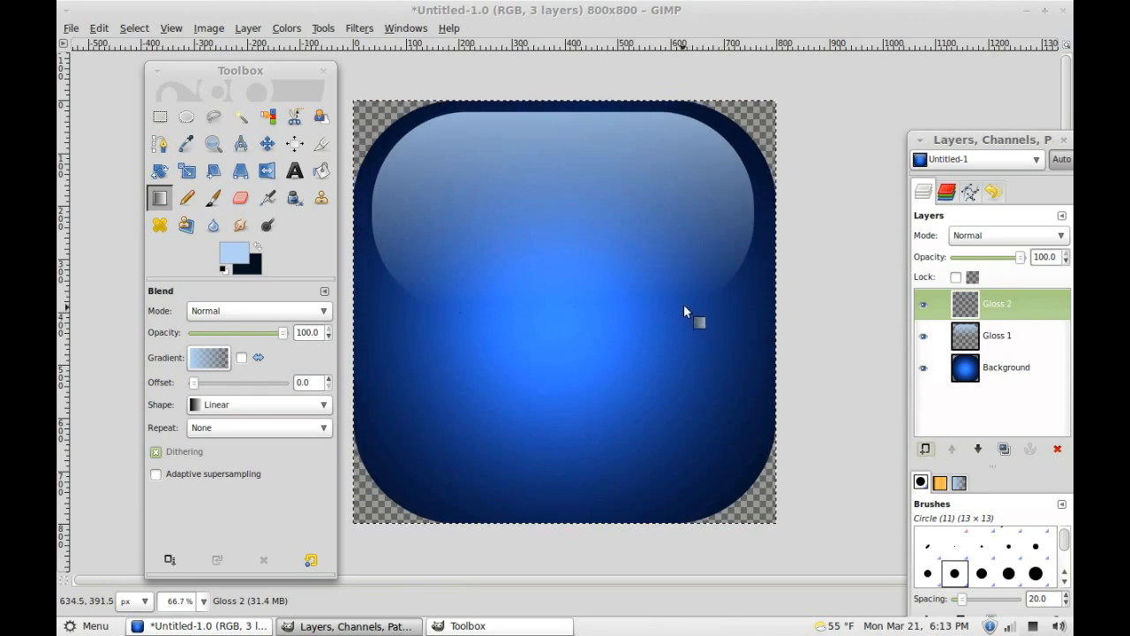
Step: Make a rectangular selection of about 723 × 316 px across the lower part of the shape, starting near 33, 466, and round its corners
left_click(160, 115)
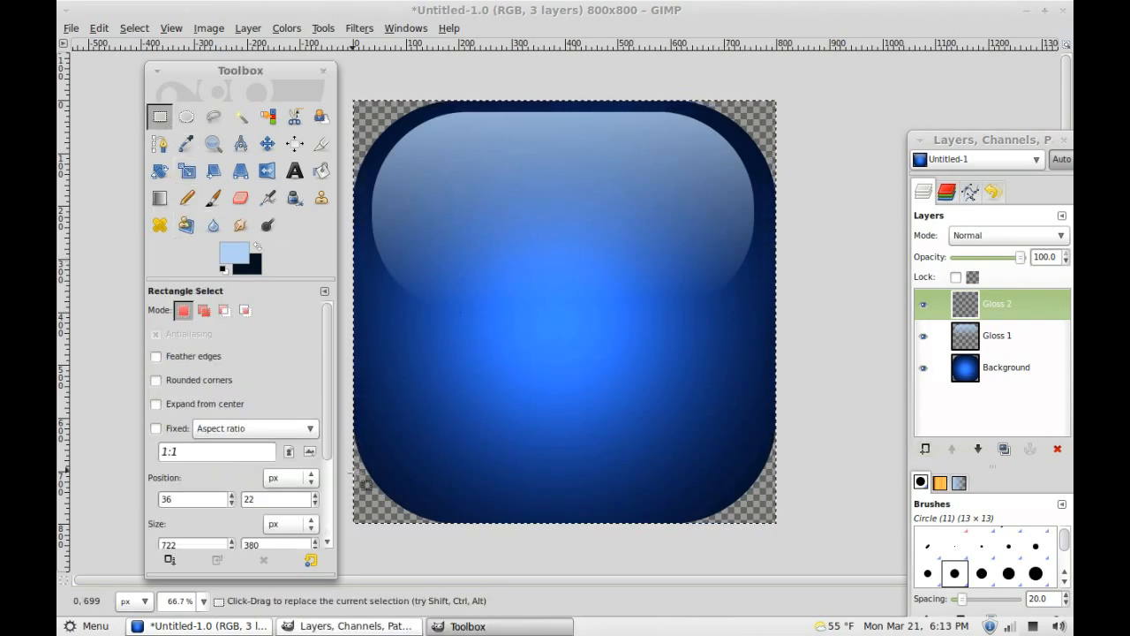
left_click_drag(372, 515, 754, 363)
left_click_drag(656, 384, 656, 365)
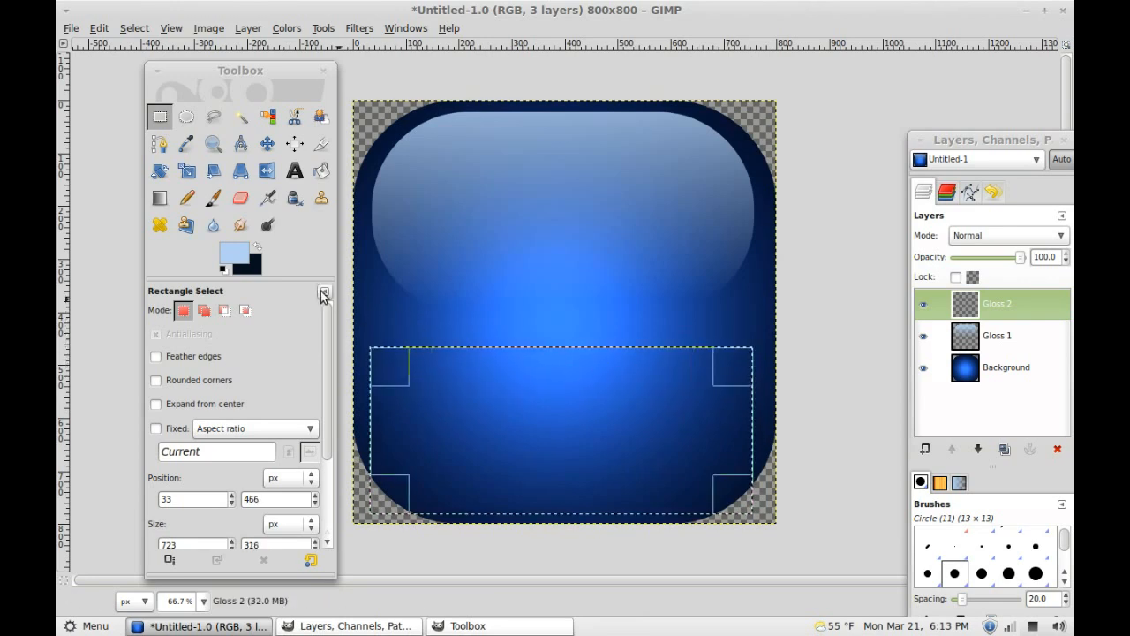
left_click(137, 27)
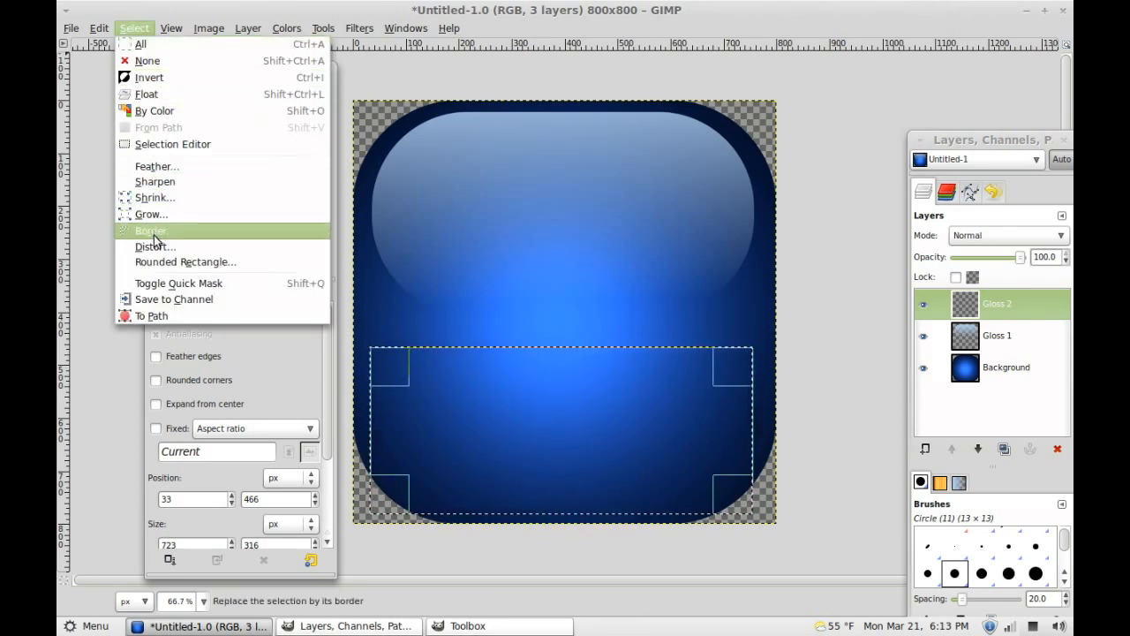
left_click(174, 261)
left_click(689, 313)
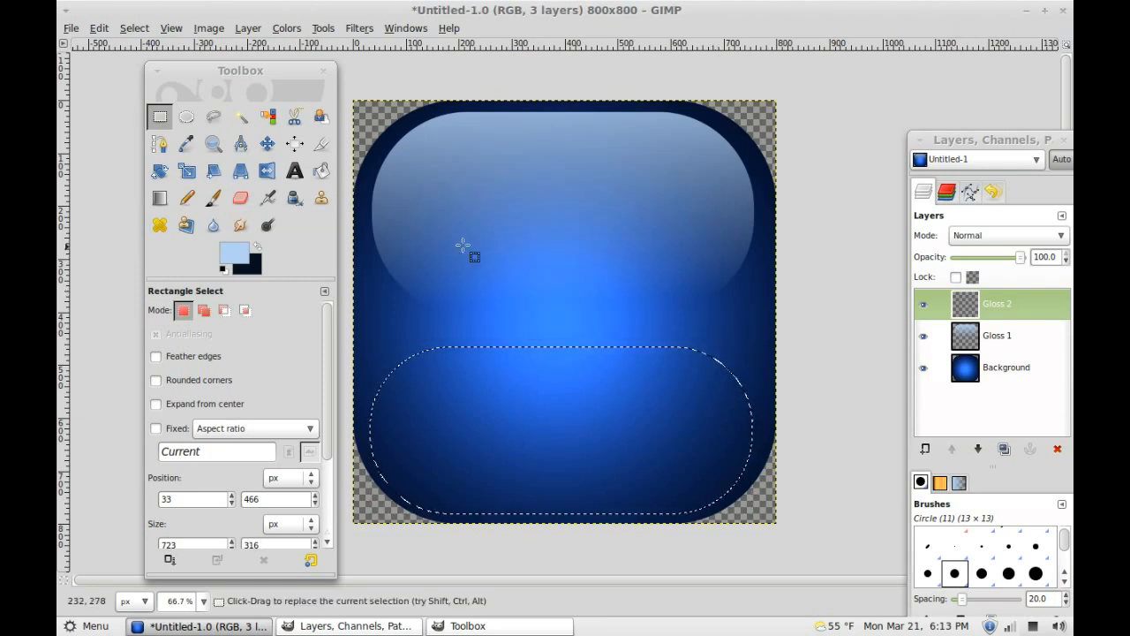
Step: Fill the lower selection with the linear gradient from bottom to top and reduce the Gloss 2 layer's opacity to about 19.8
left_click(157, 202)
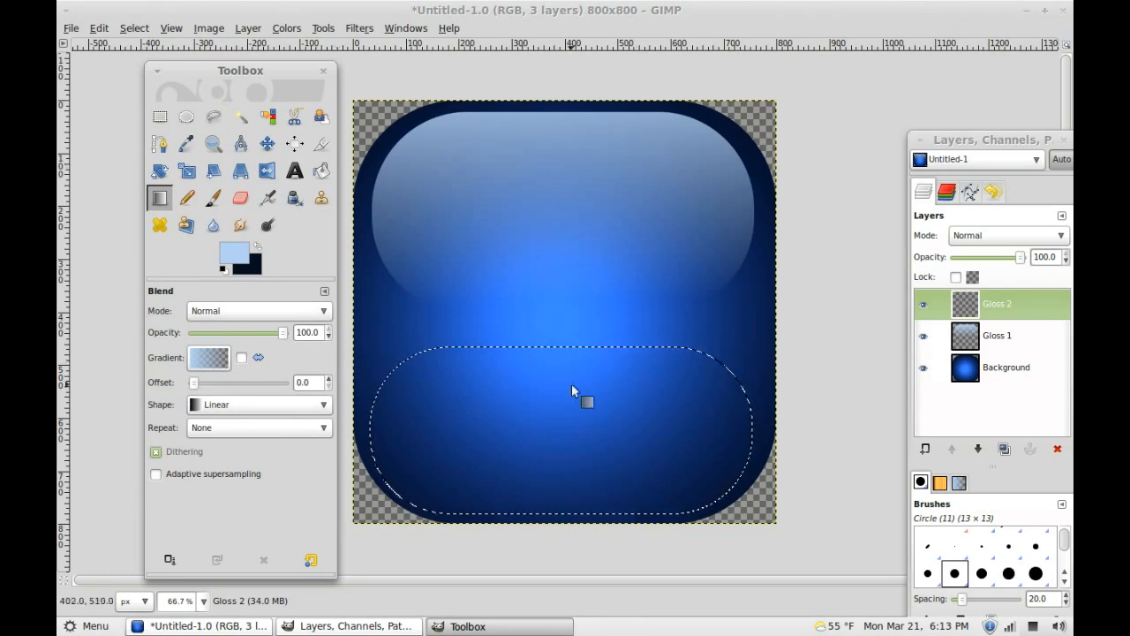
left_click_drag(553, 513, 553, 353)
left_click_drag(1029, 257, 981, 258)
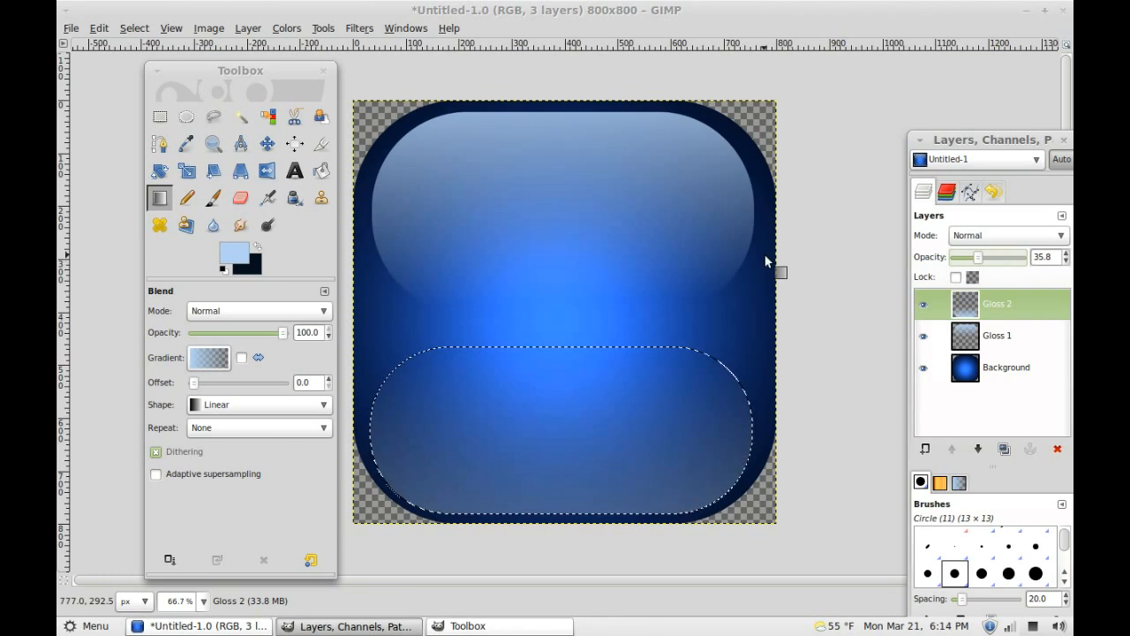
key("ctrl+shift+a")
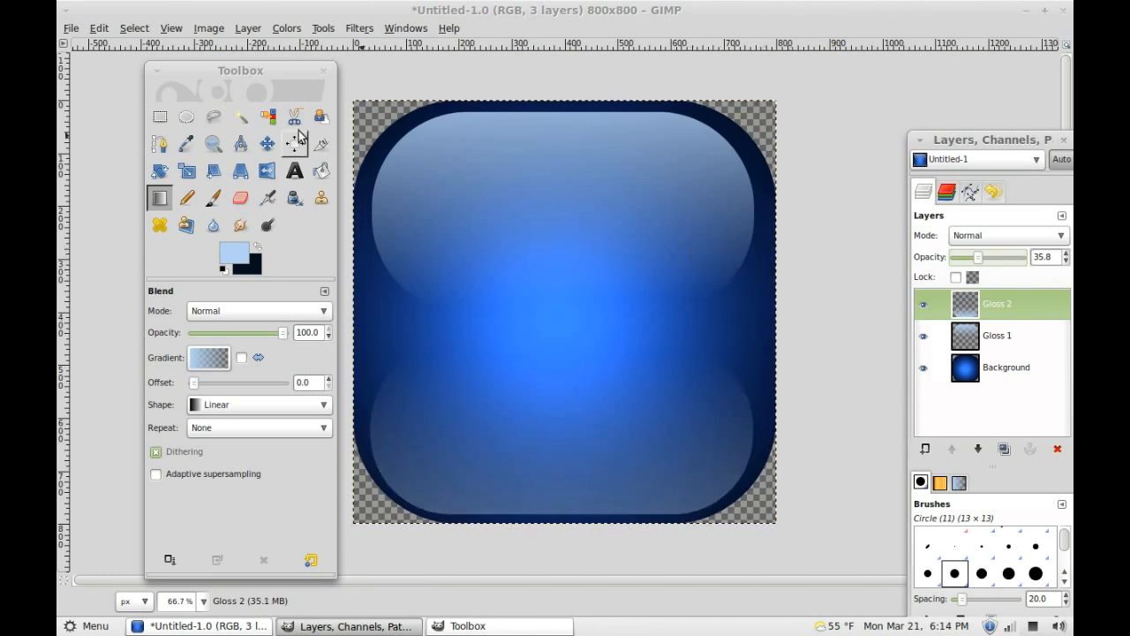
key("ctrl+z")
left_click_drag(982, 257, 973, 258)
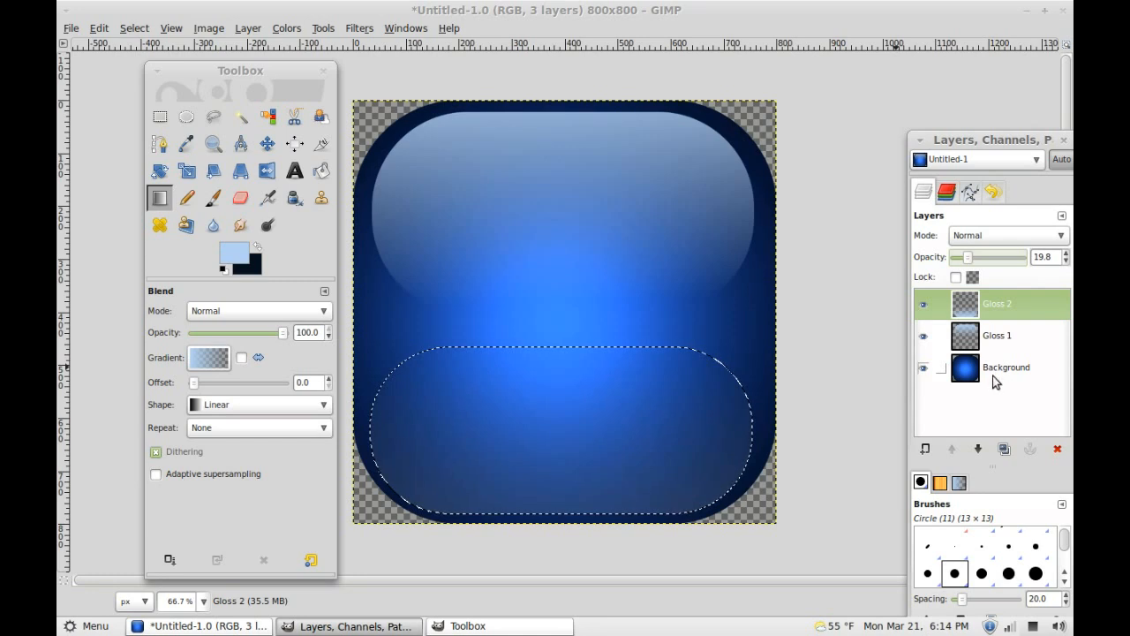
Step: Create a text box of about 800 × 440 px across the middle of the shape and set its font to Vador Heavy
left_click(295, 171)
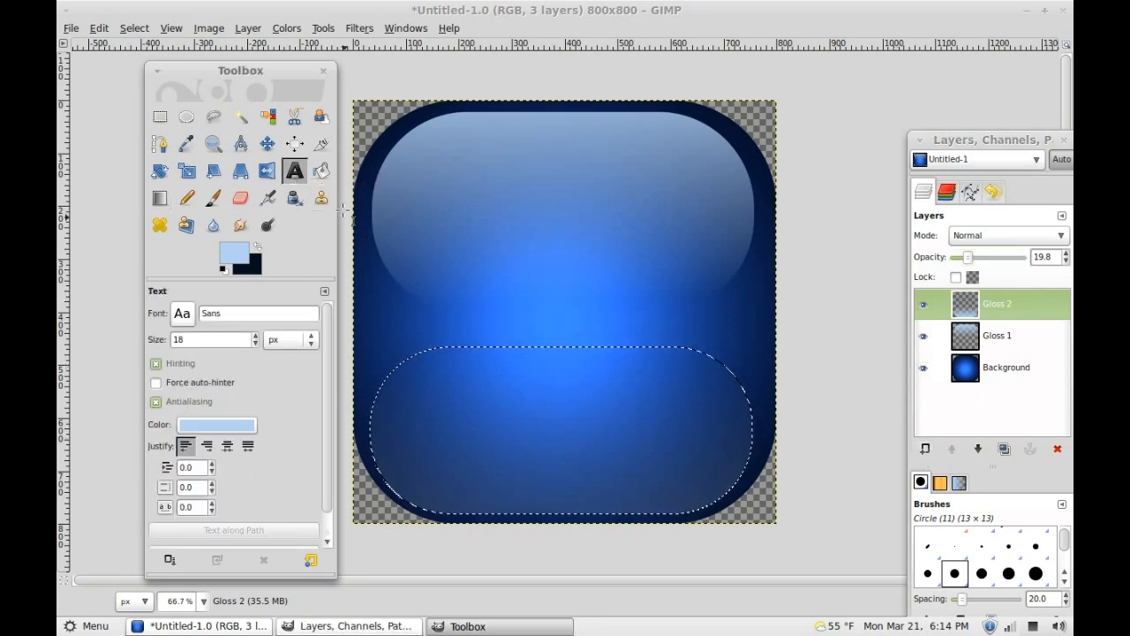
left_click_drag(354, 194, 772, 426)
left_click(183, 314)
scroll(209, 406, "down", 10)
scroll(208, 406, "down", 5)
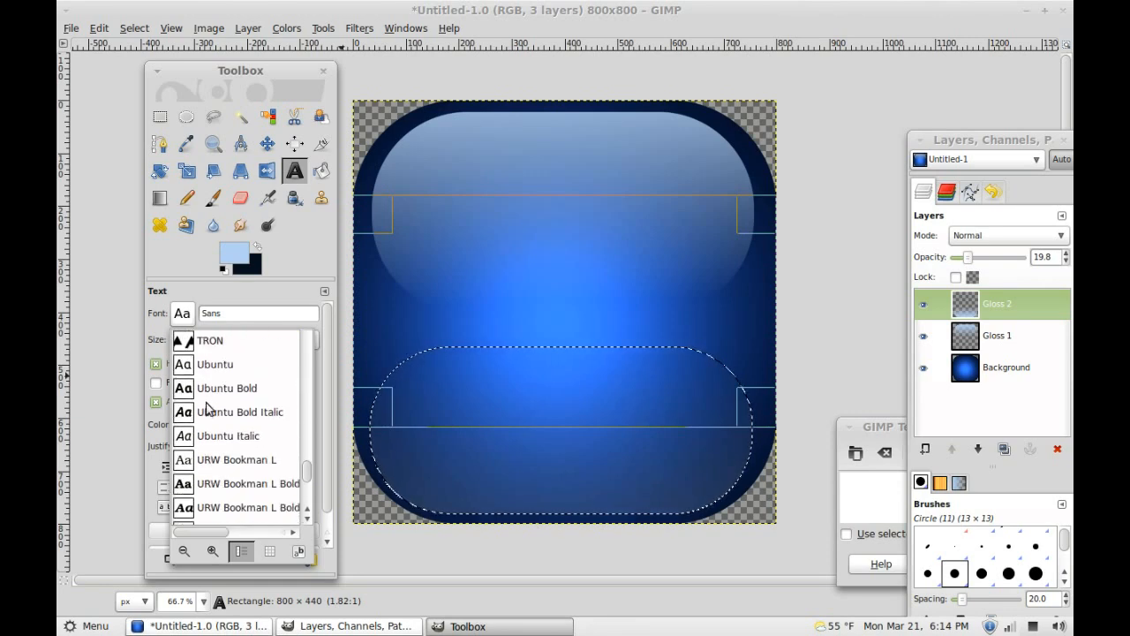
scroll(202, 426, "down", 3)
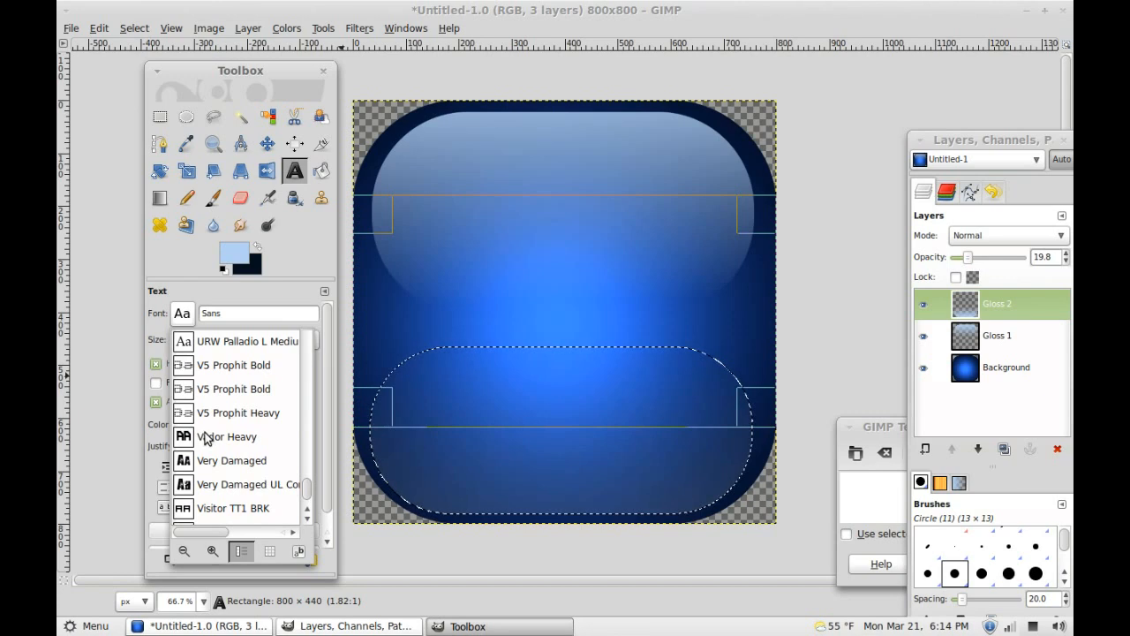
left_click(205, 436)
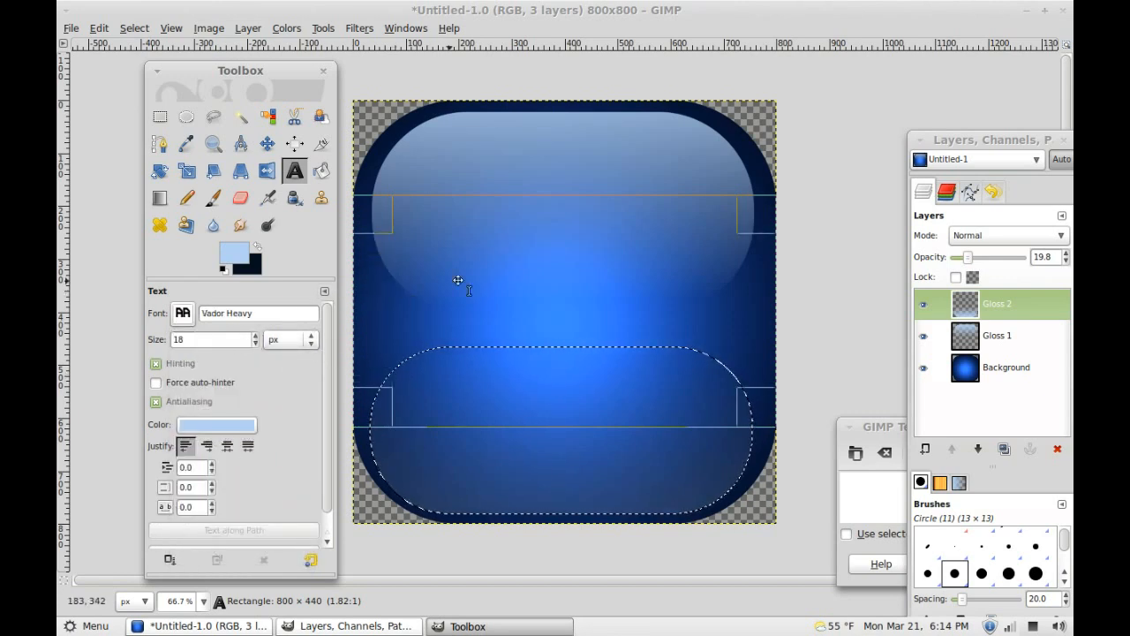
Step: Enter the text "darkfog" in the text box
left_click(853, 477)
type("ser")
key("BackSpace")
key("BackSpace")
key("BackSpace")
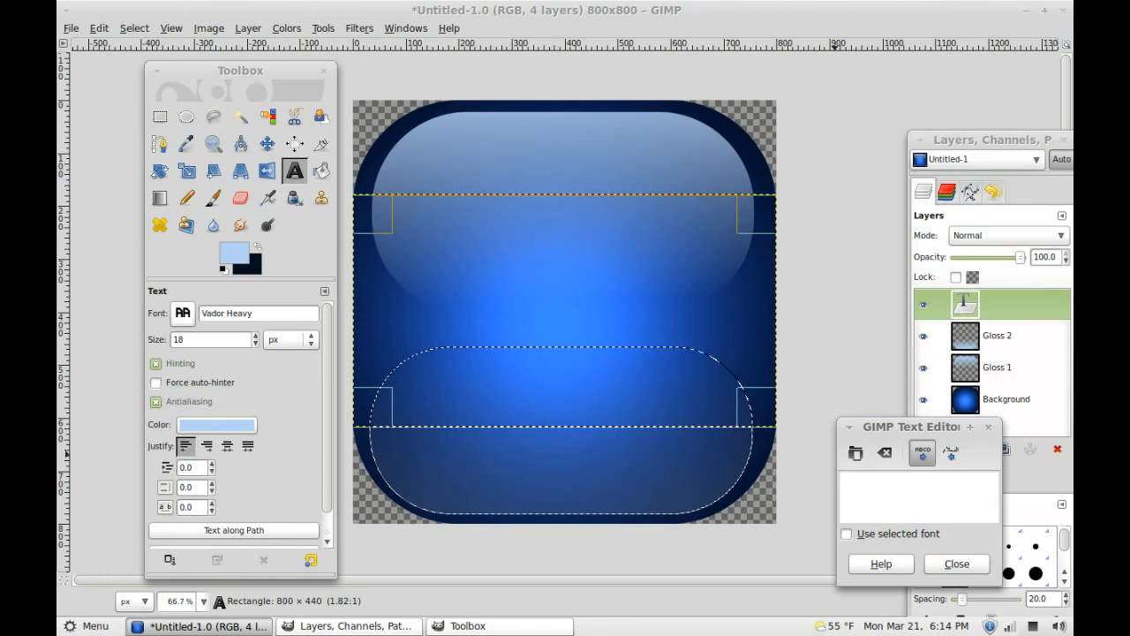
type("darkfog")
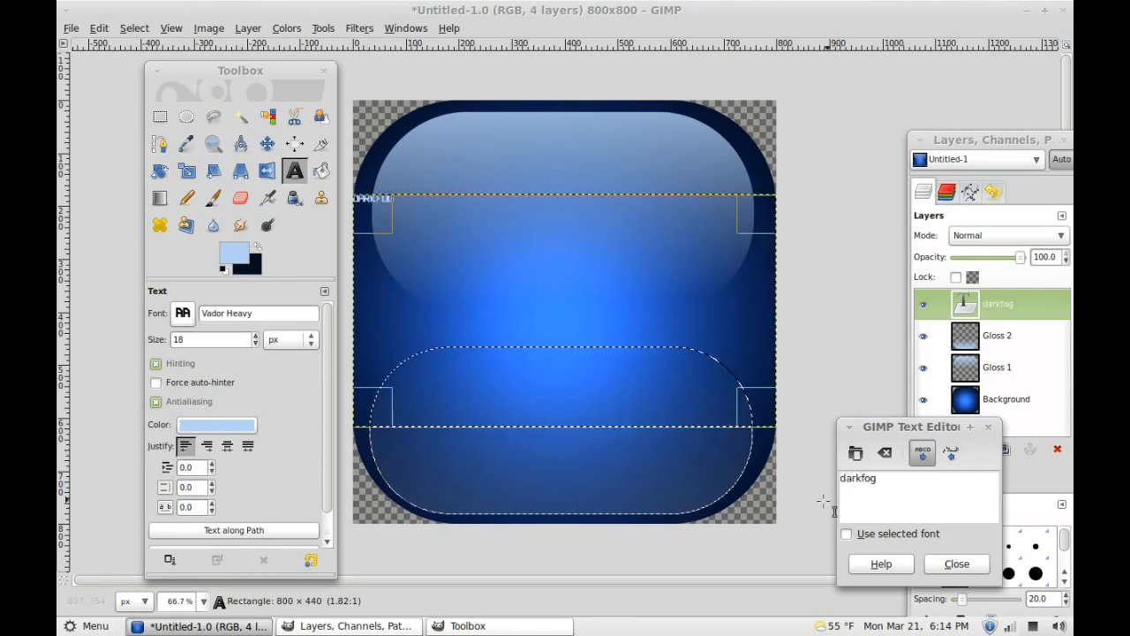
Step: Set the size of the darkfog text to 181 px
left_click(256, 335)
left_click(256, 337)
left_click(256, 336)
left_click(256, 337)
left_click(256, 336)
left_click(256, 337)
Step: Shrink the text box from its upper-left side to about 784 × 290 px so the text sits at mid-height of the shape
left_click_drag(569, 215, 569, 291)
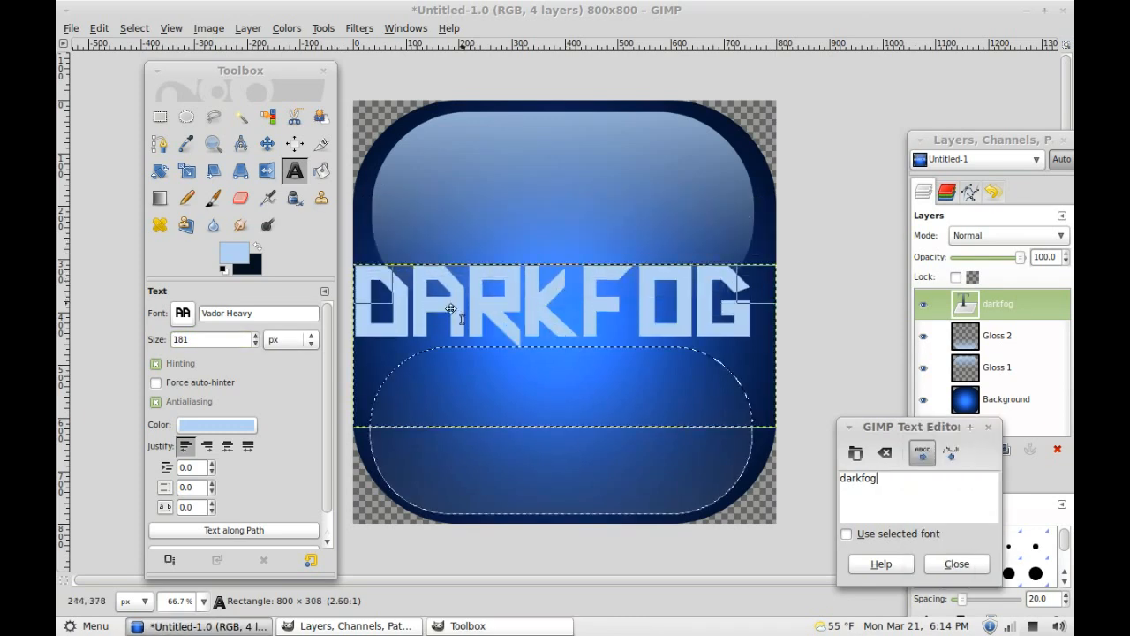
left_click_drag(362, 340, 371, 339)
left_click_drag(451, 313, 363, 328)
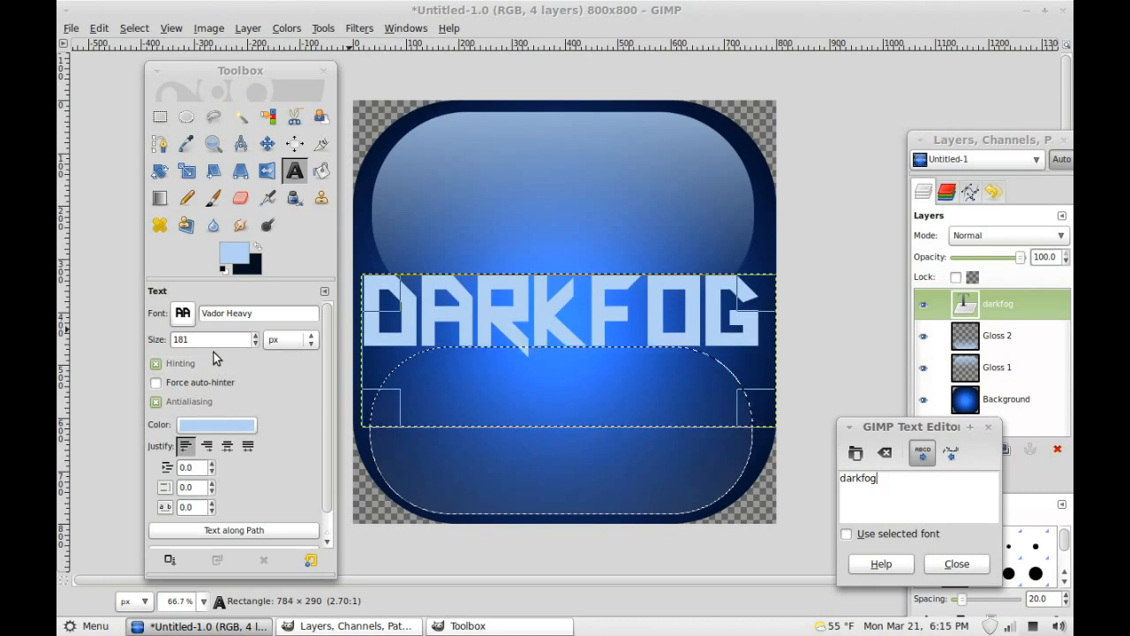
Step: Try the Lighting Effects filter on the darkfog text layer with the light placed just below the letters, and undo it
left_click(358, 32)
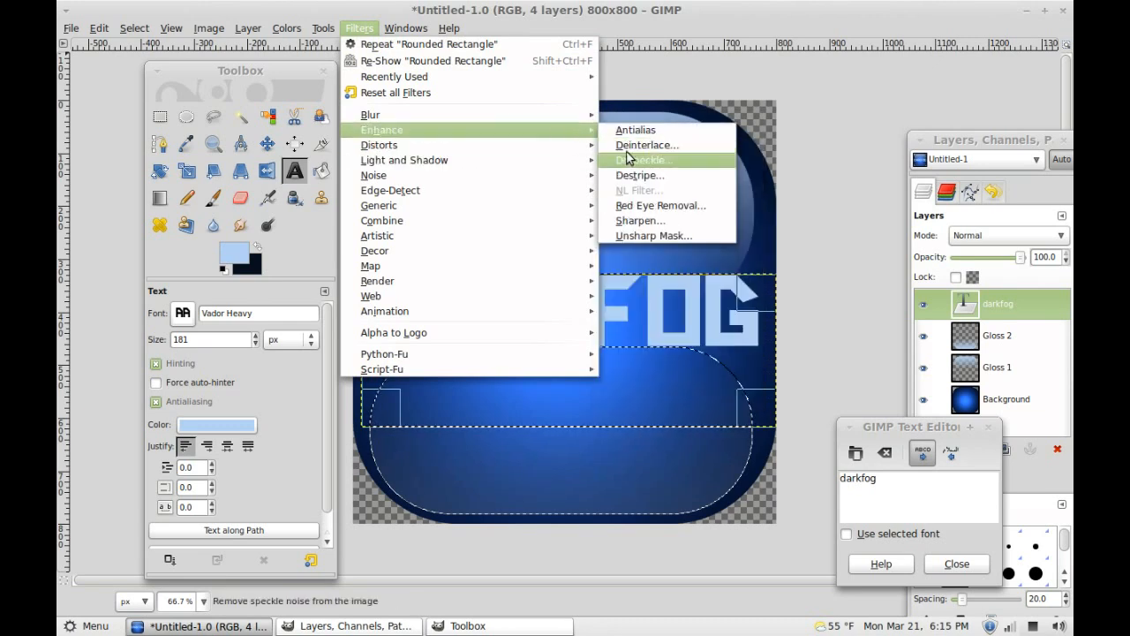
mouse_move(568, 173)
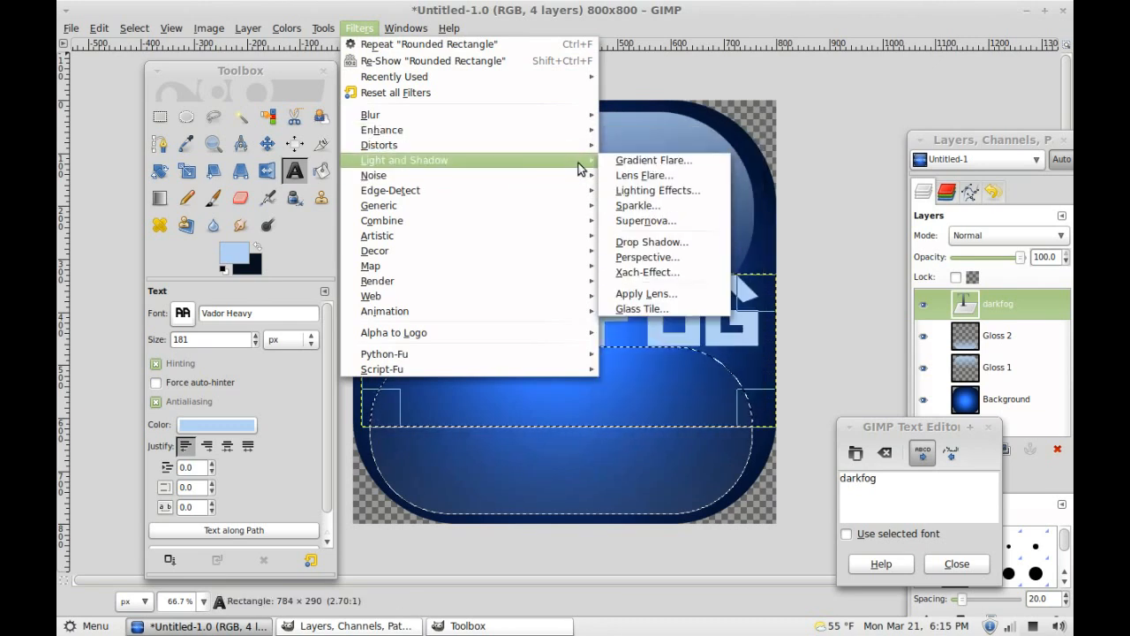
left_click(616, 192)
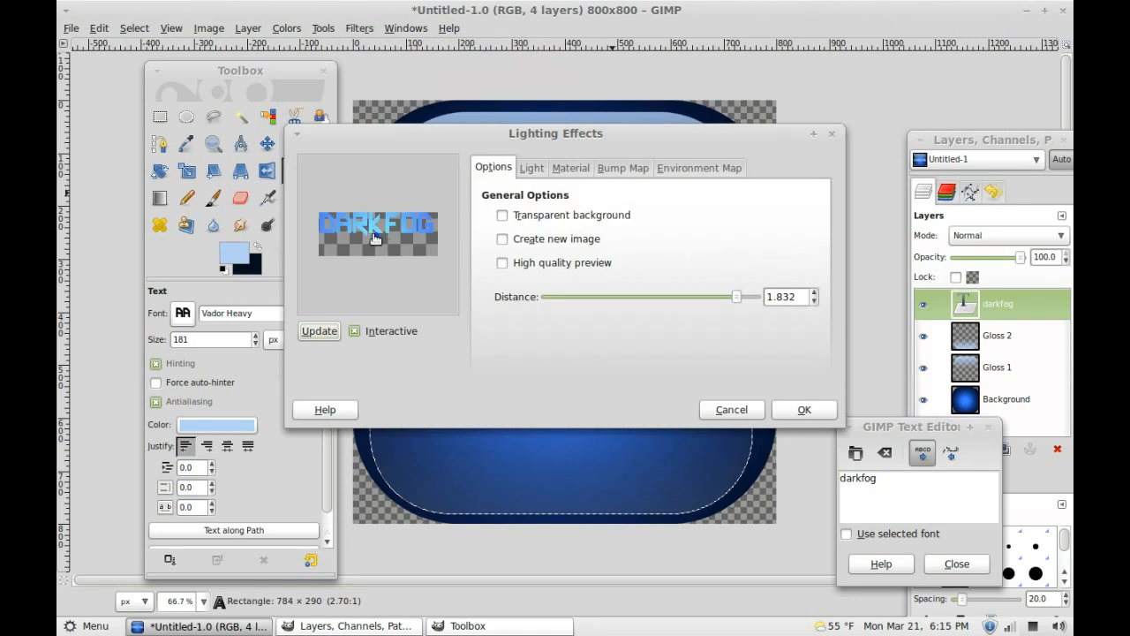
mouse_move(377, 246)
left_mouse_down()
mouse_move(384, 212)
mouse_move(382, 229)
mouse_move(423, 226)
mouse_move(377, 244)
left_mouse_up()
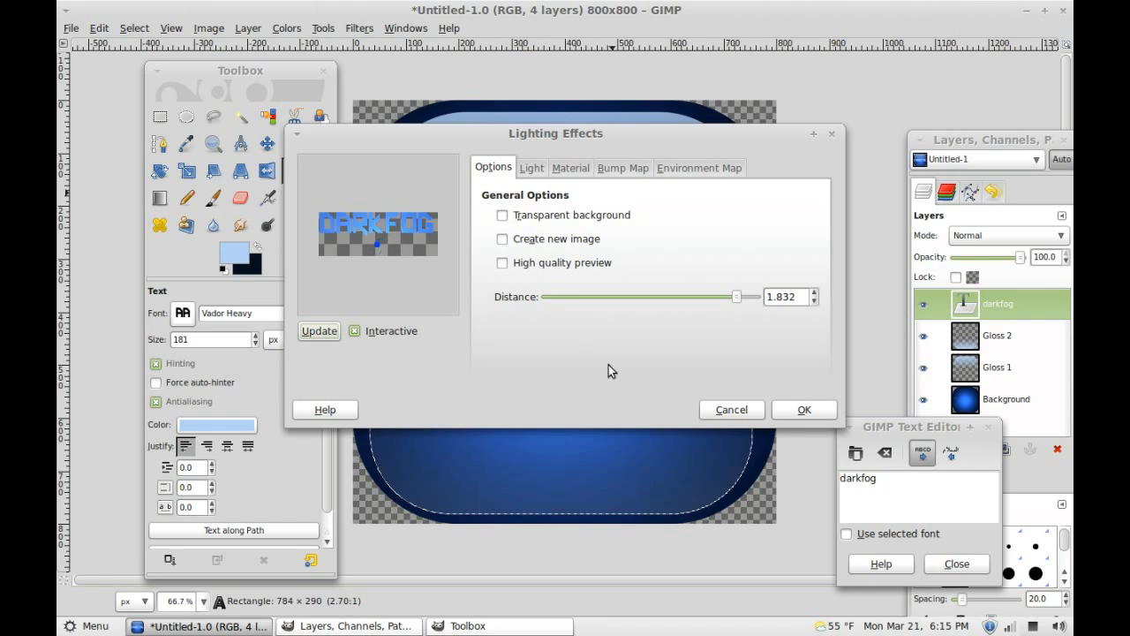
left_click(804, 409)
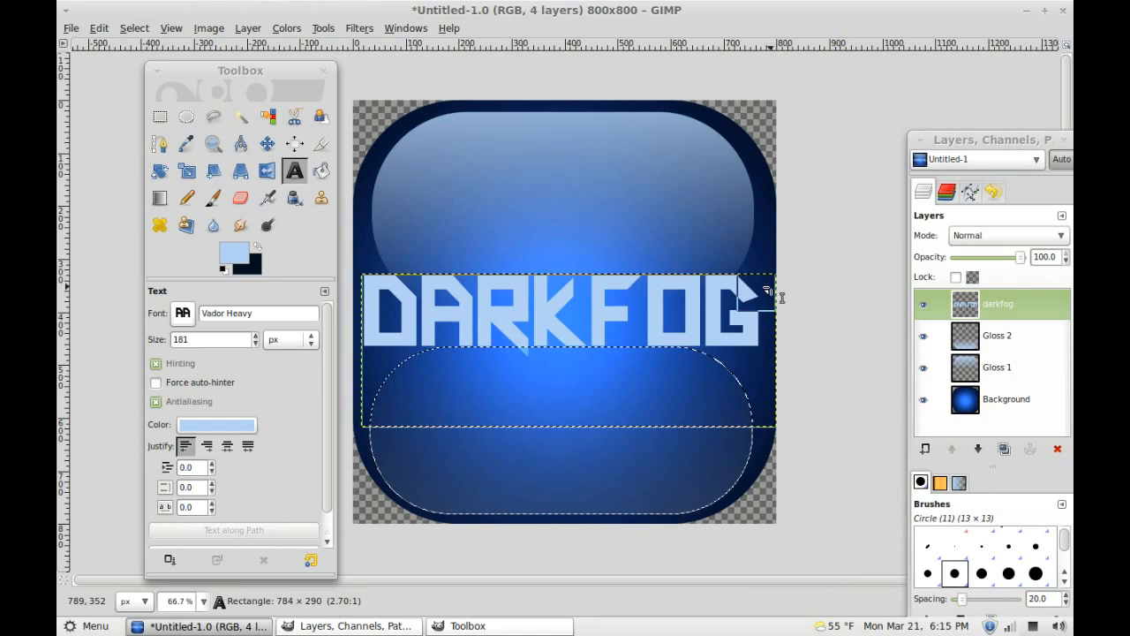
key("ctrl+z")
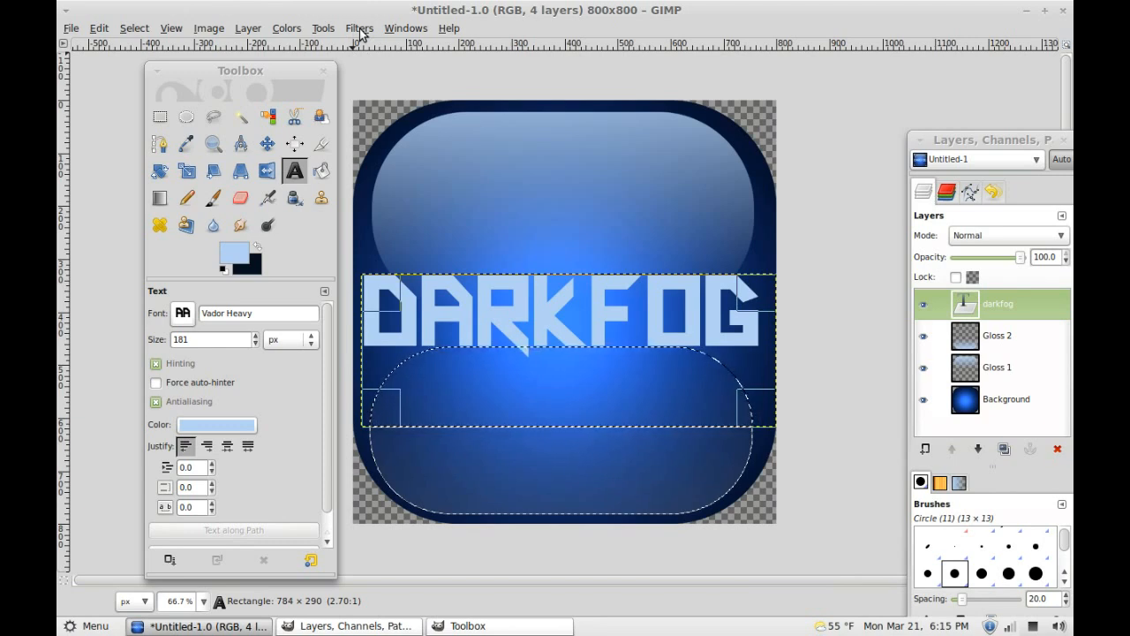
Step: Move the darkfog layer directly below Gloss 1 and set its blend mode to Saturation after trying the other modes
left_click(996, 307)
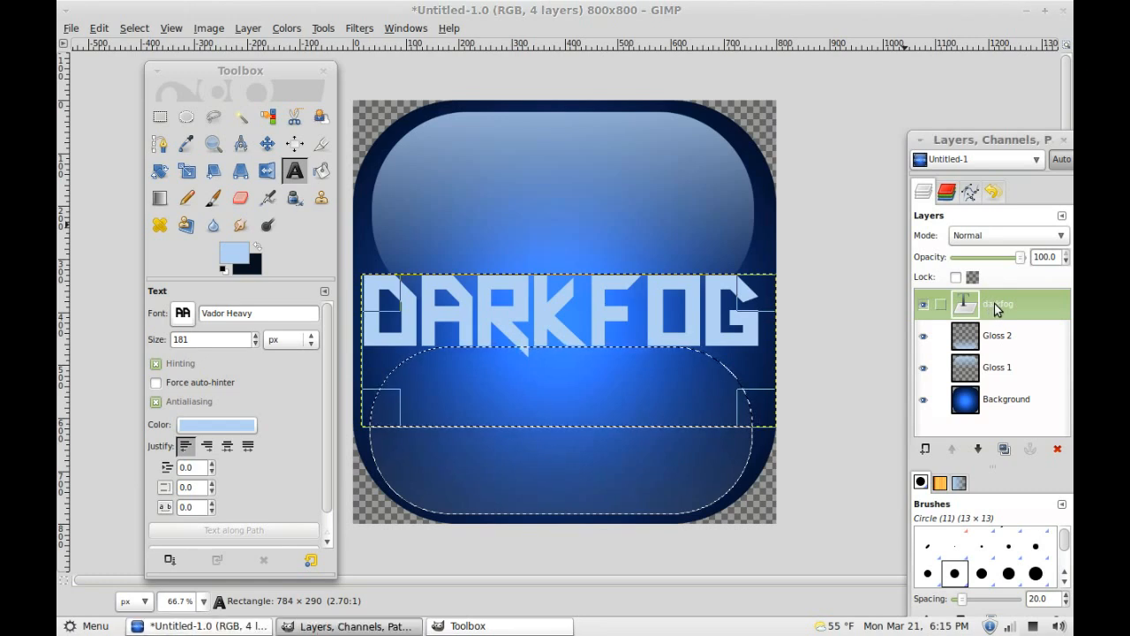
left_click_drag(996, 308, 1001, 377)
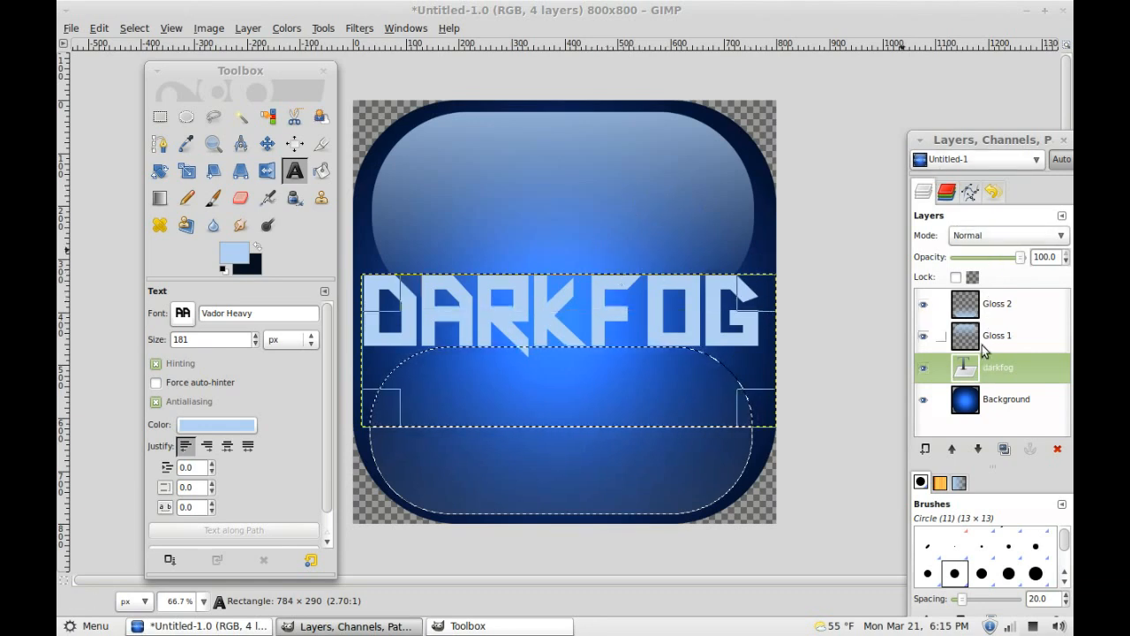
left_click(1002, 236)
left_click(1003, 235)
scroll(1002, 238, "down", 3)
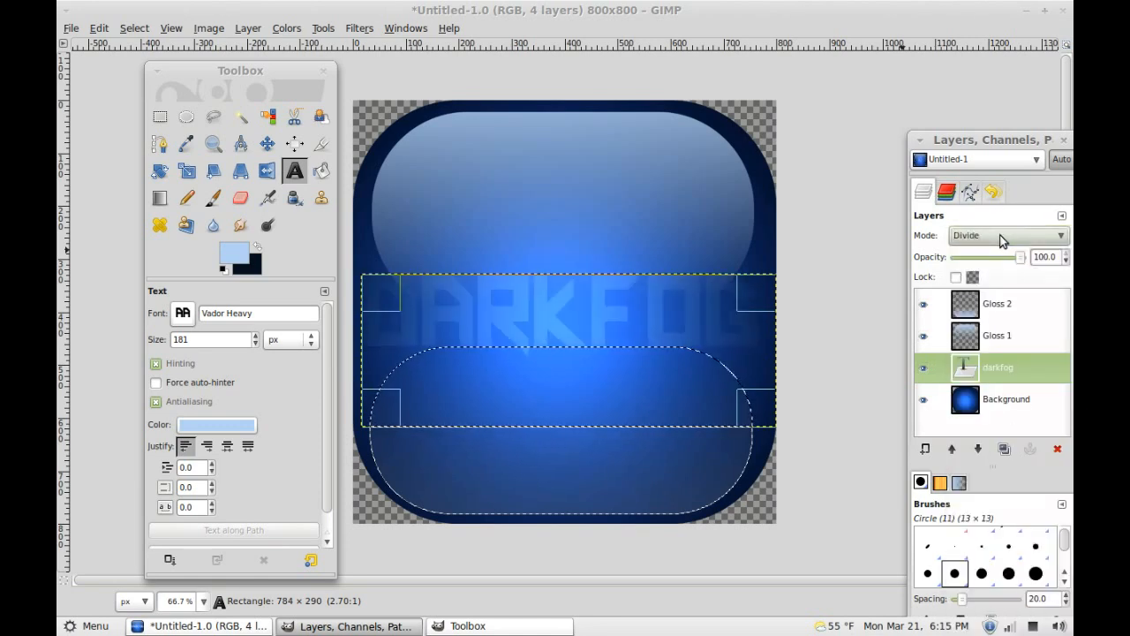
scroll(1002, 238, "down", 1)
scroll(1002, 239, "down", 1)
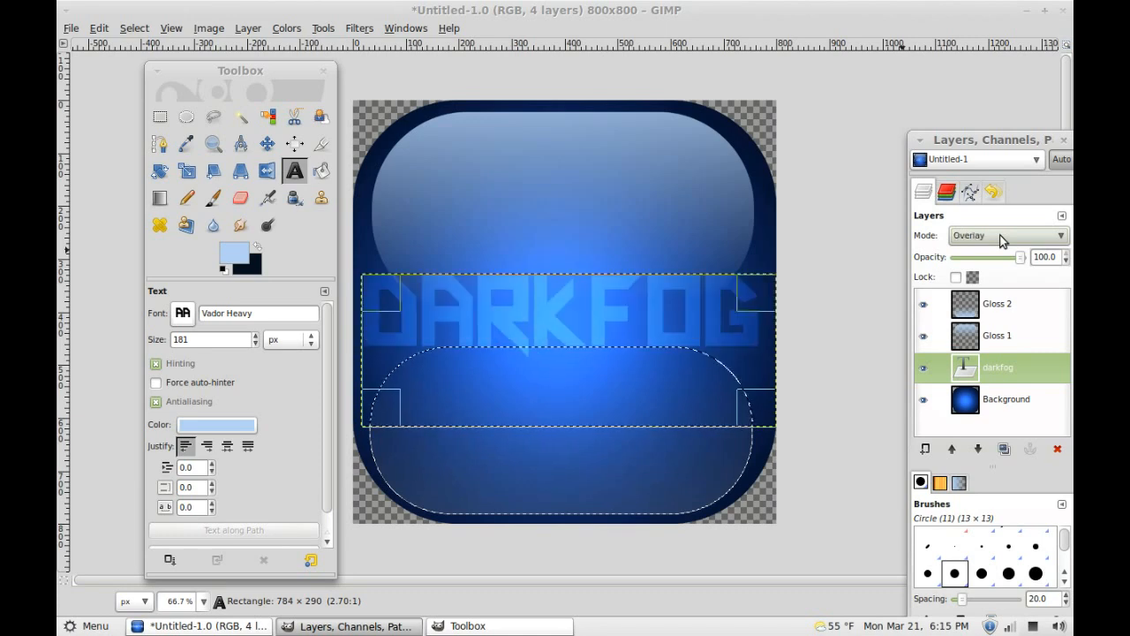
scroll(1003, 239, "down", 1)
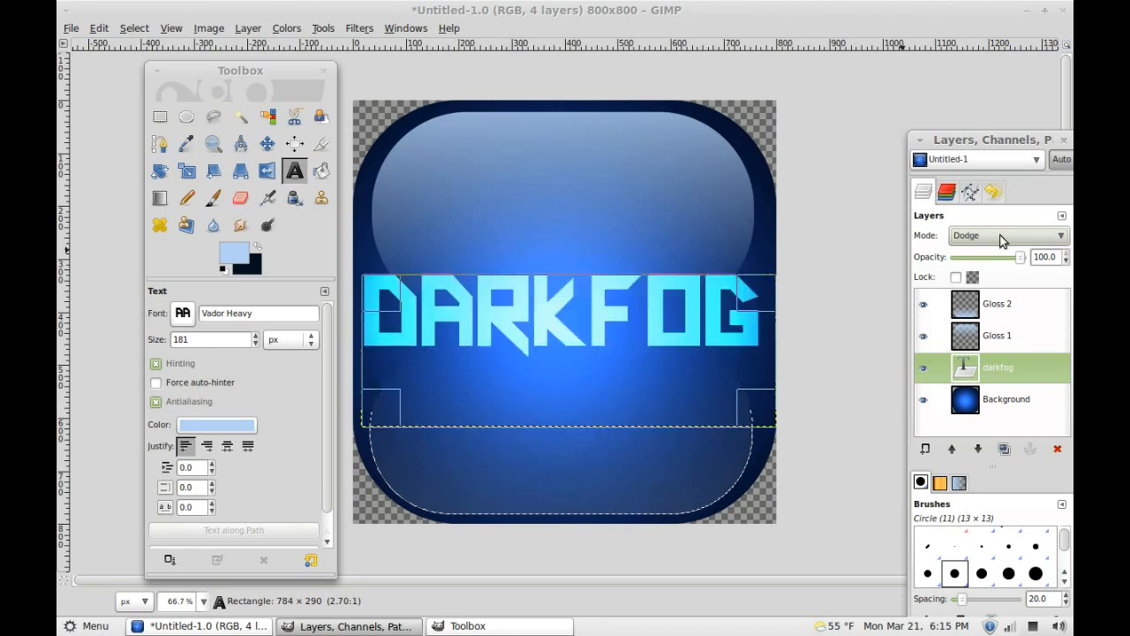
scroll(1002, 239, "down", 3)
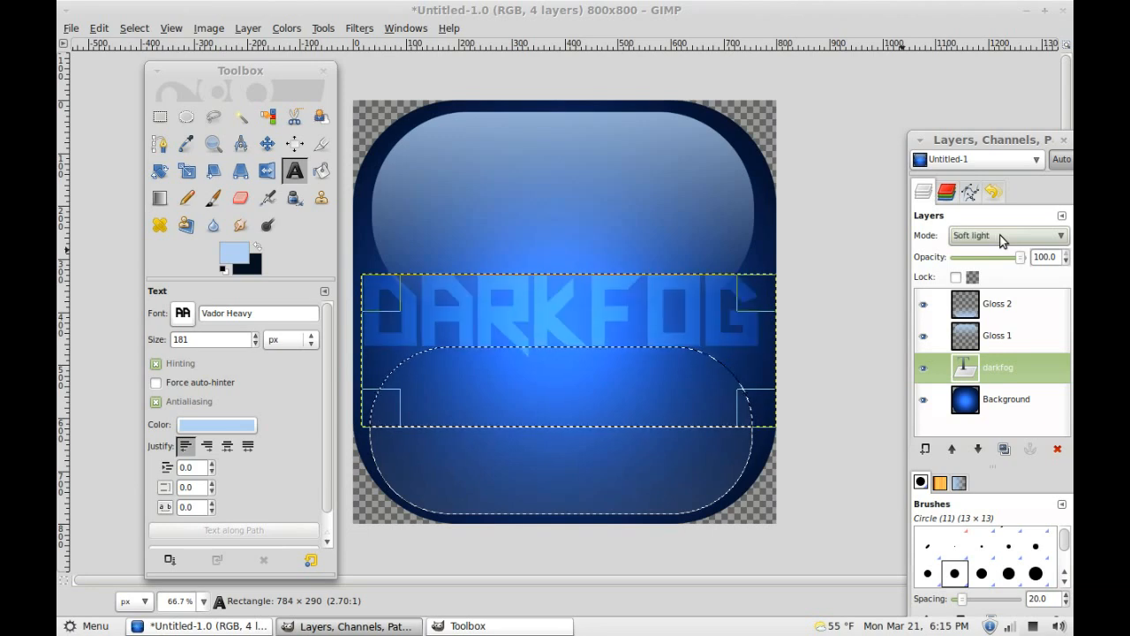
scroll(1003, 239, "down", 1)
scroll(1003, 239, "down", 4)
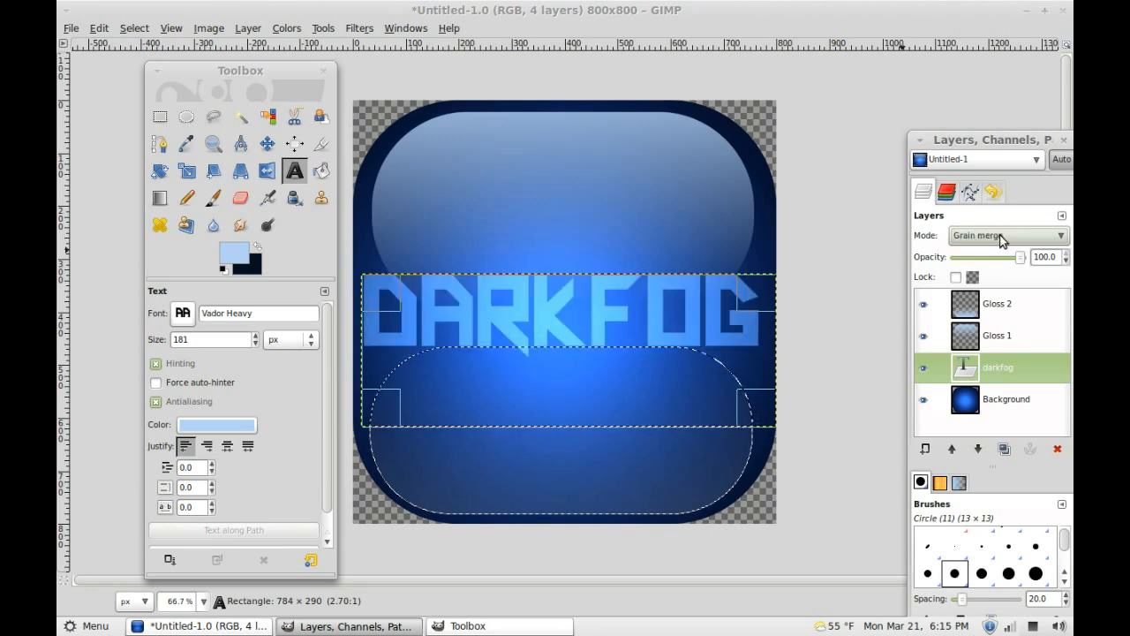
scroll(1002, 238, "down", 5)
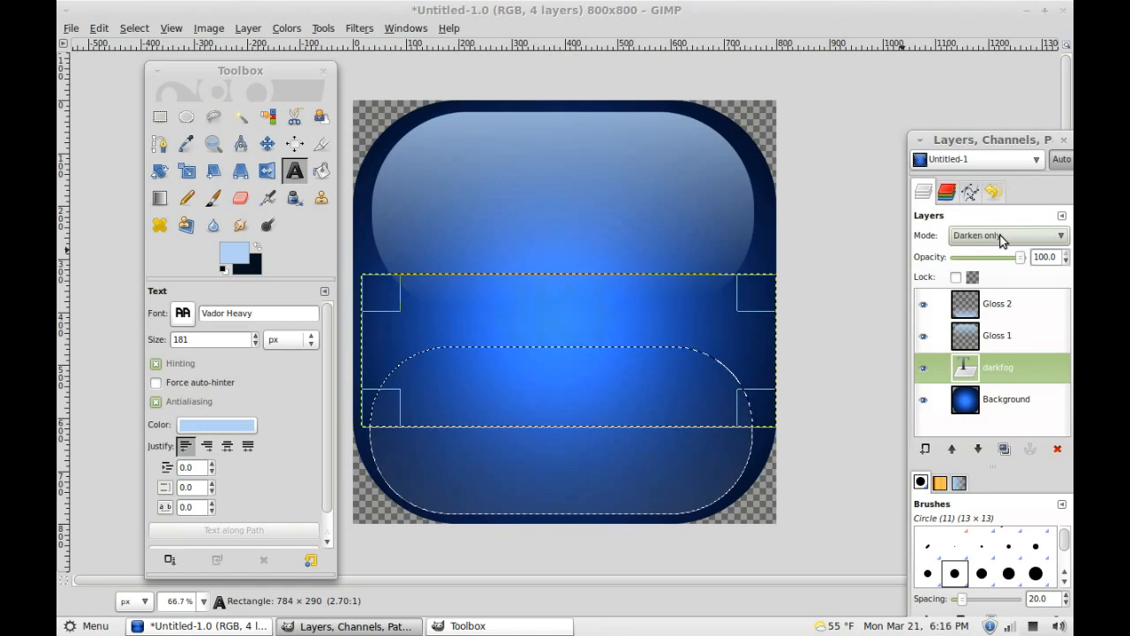
scroll(1002, 242, "up", 1)
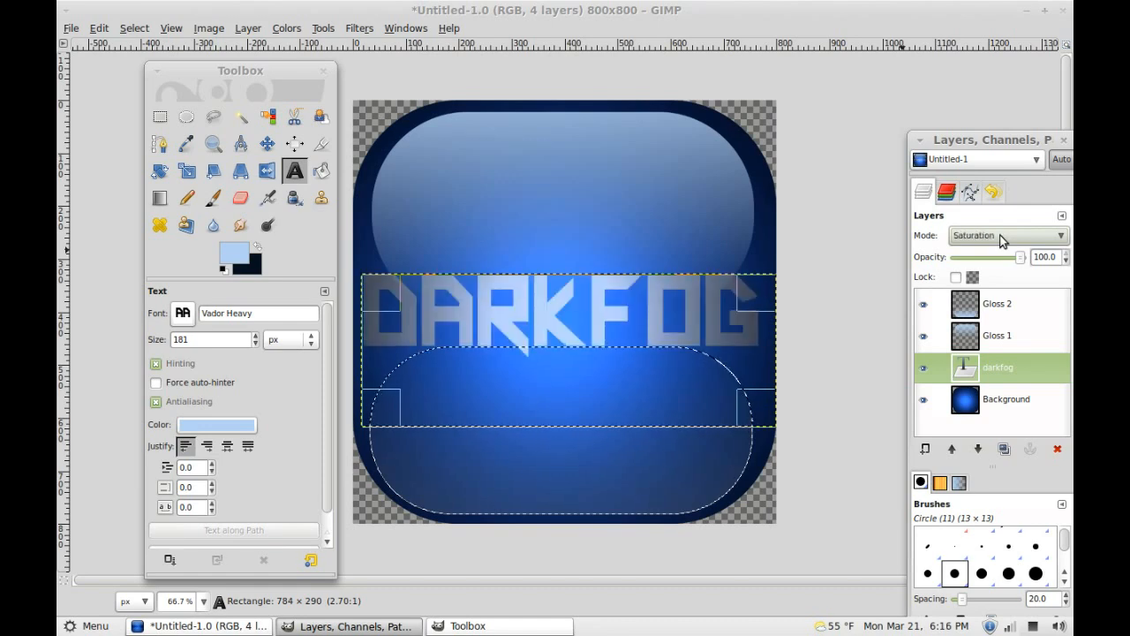
scroll(1002, 241, "down", 1)
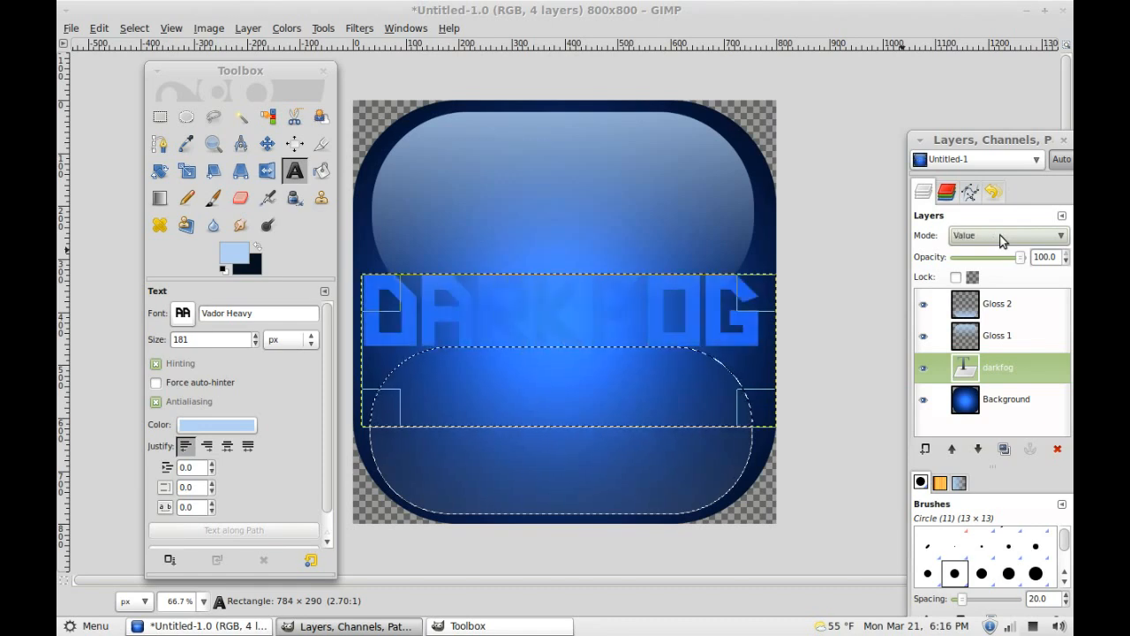
scroll(1003, 241, "up", 2)
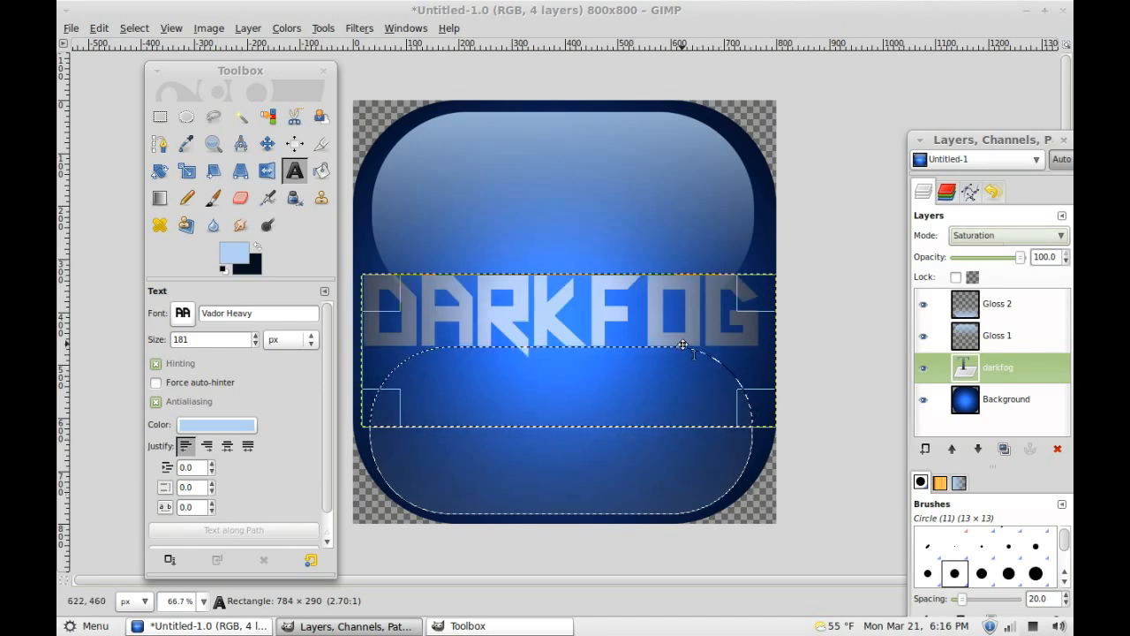
Step: Extend the text box up and to the left to about 804 × 334 px and set the text size to 187 px
left_click_drag(365, 277, 354, 254)
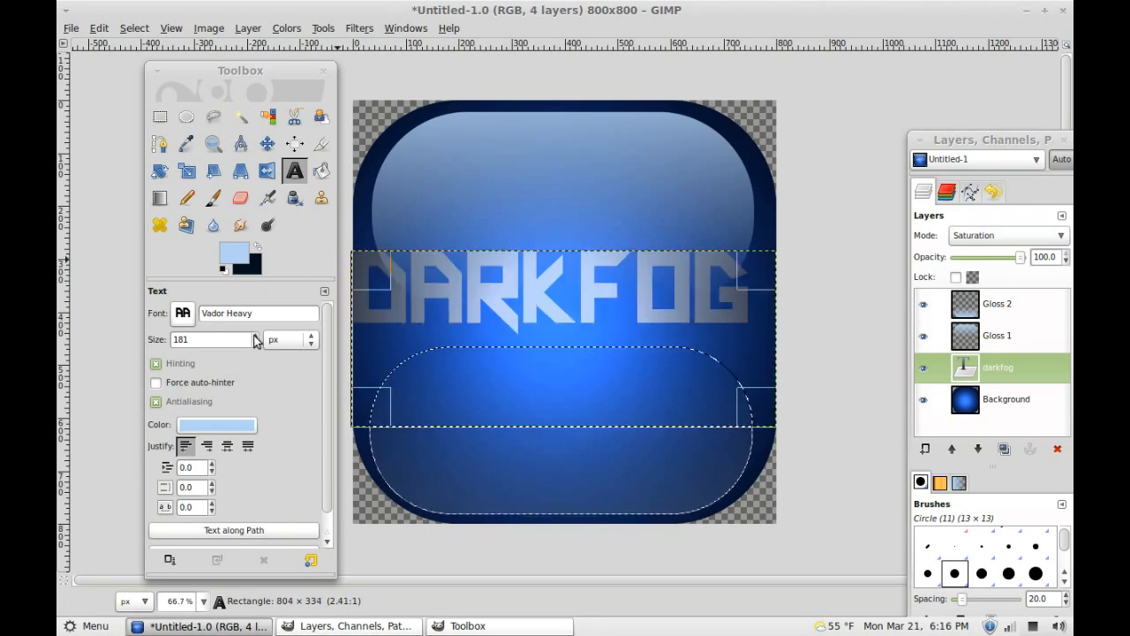
scroll(253, 336, "up", 5)
scroll(254, 340, "up", 1)
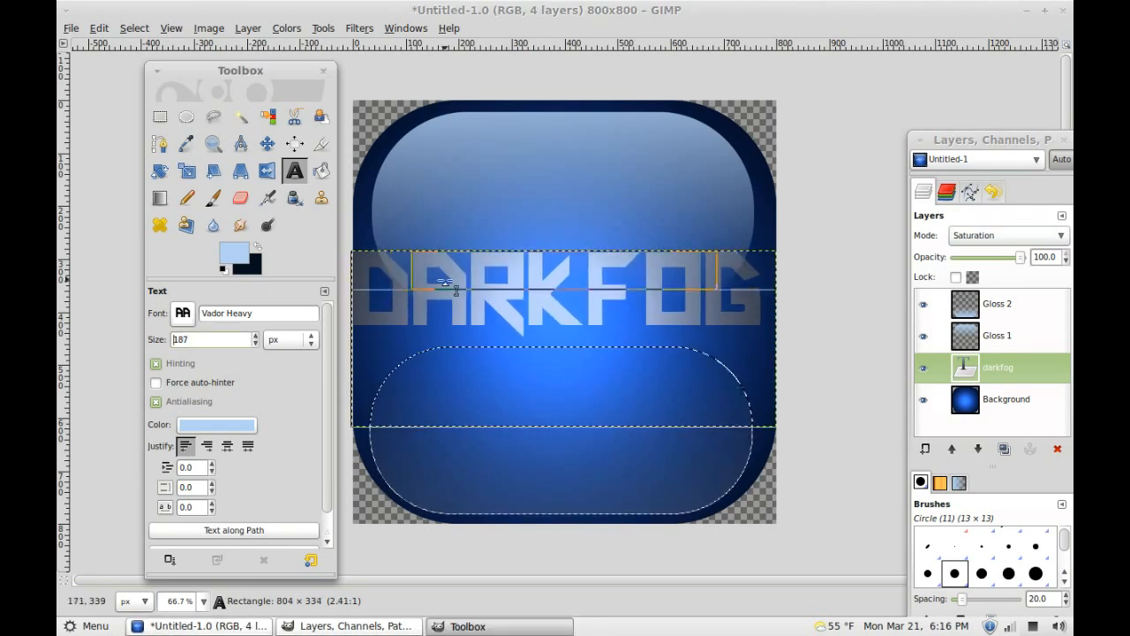
Step: Reduce the text box to about 785 × 152 px around the word and center it within the shape
left_click(411, 302)
mouse_move(407, 302)
left_mouse_down()
mouse_move(402, 316)
mouse_move(396, 306)
left_mouse_up()
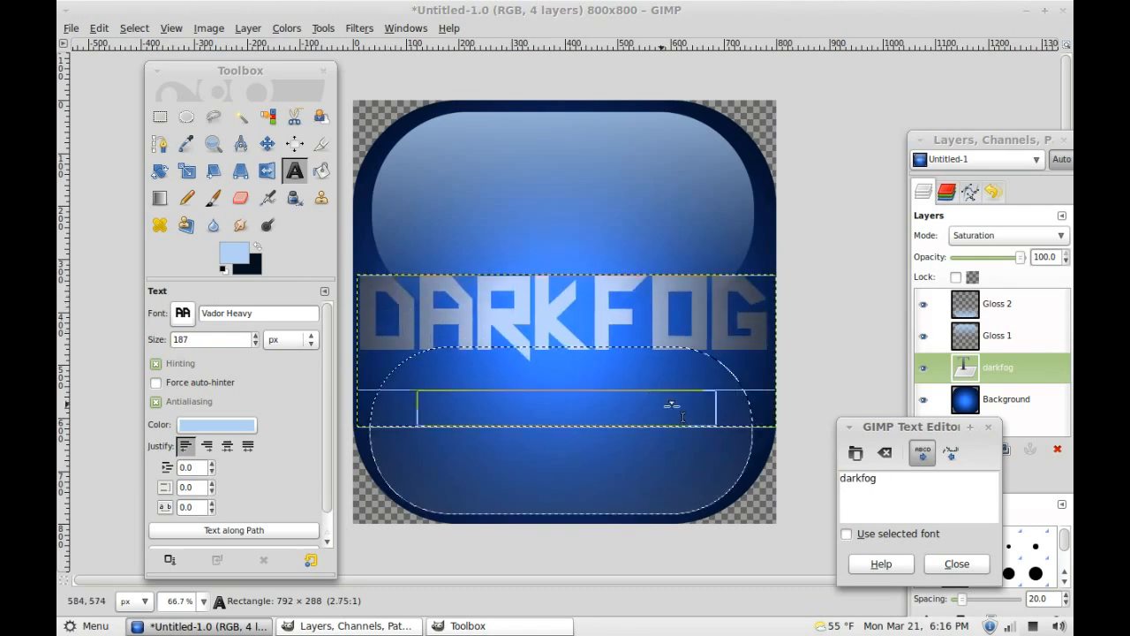
left_click_drag(750, 404, 751, 343)
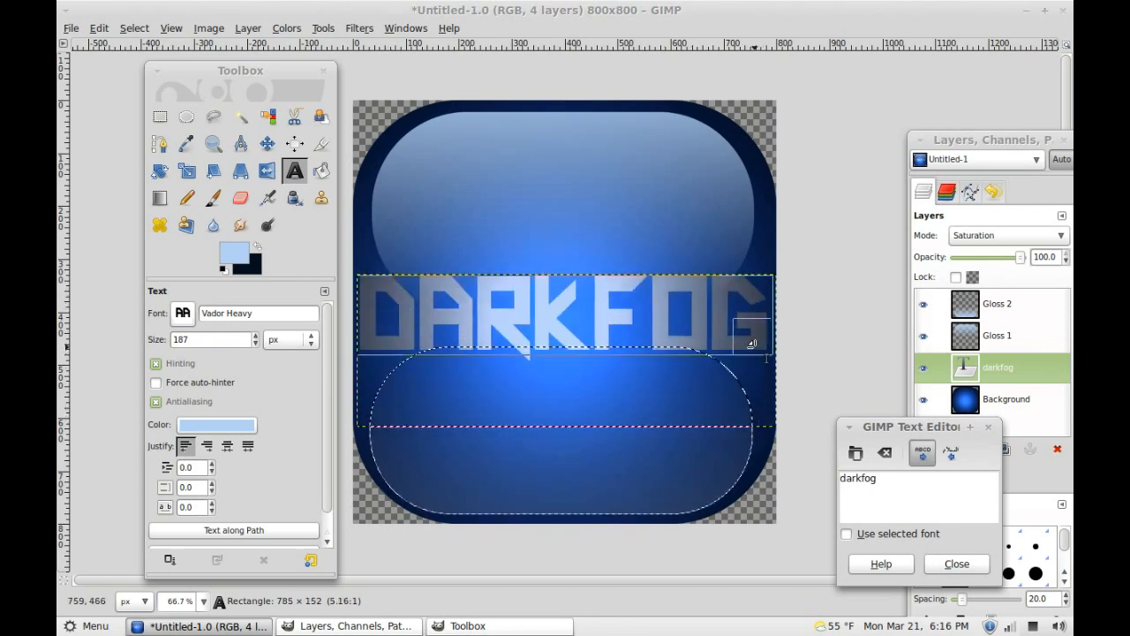
left_click_drag(665, 321, 666, 326)
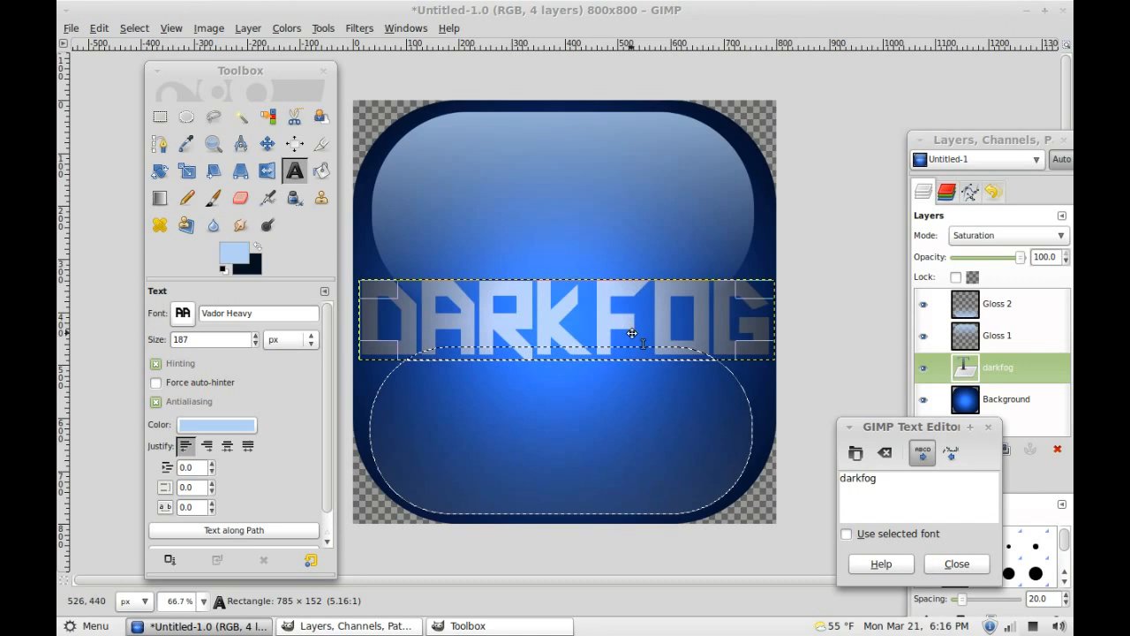
Step: Try rendering a 10 px checkerboard pattern in the selected area of the Background layer, and undo it
left_click(999, 405)
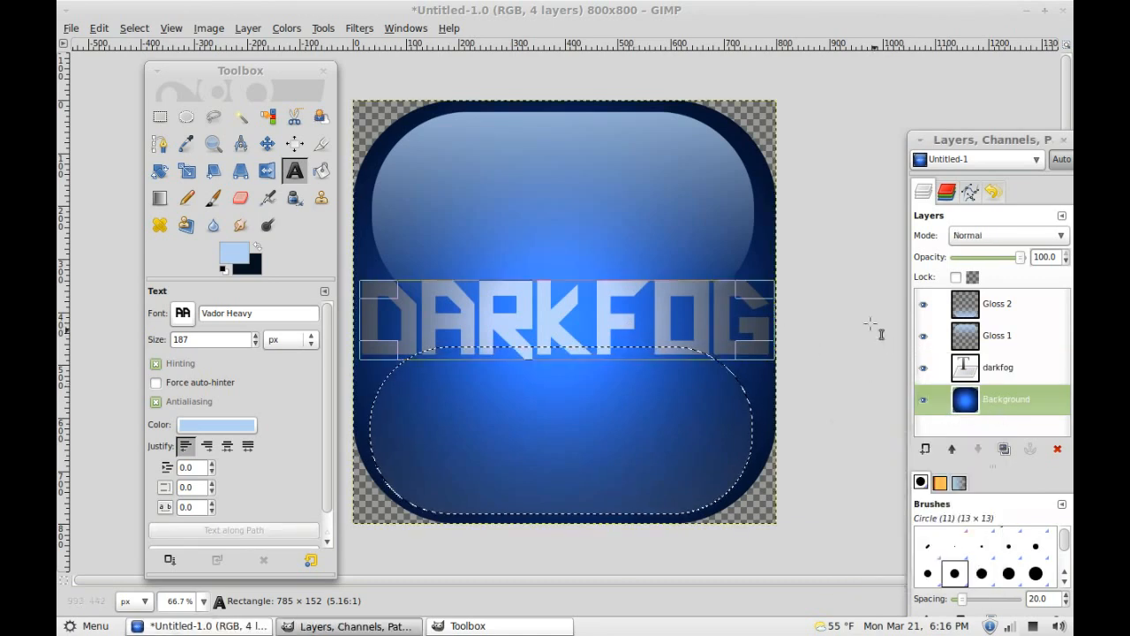
left_click(363, 28)
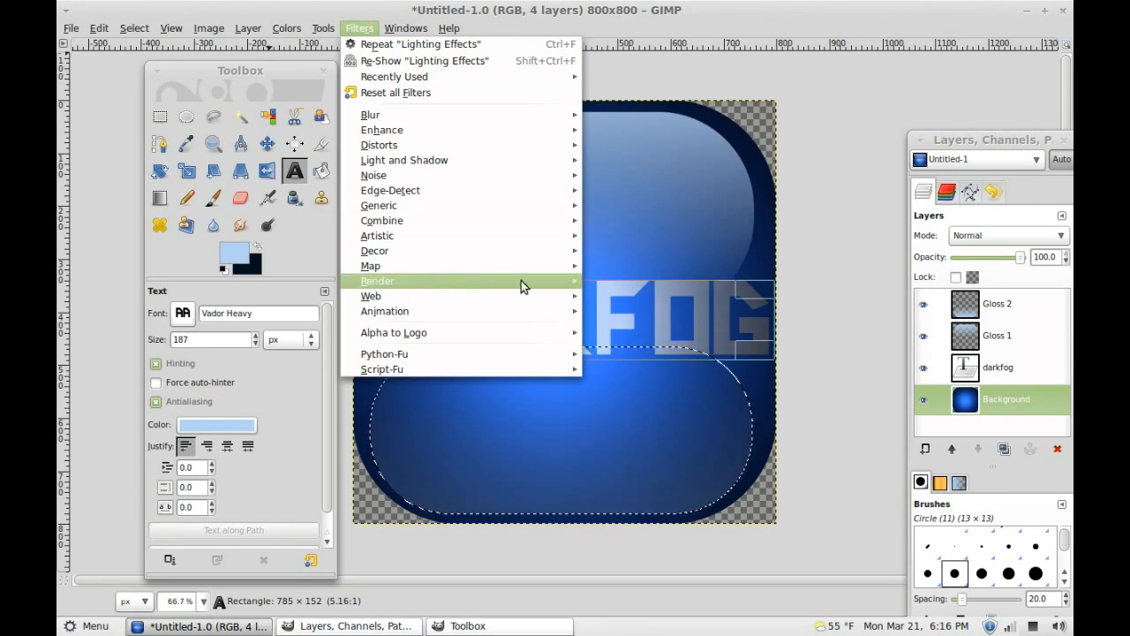
mouse_move(565, 281)
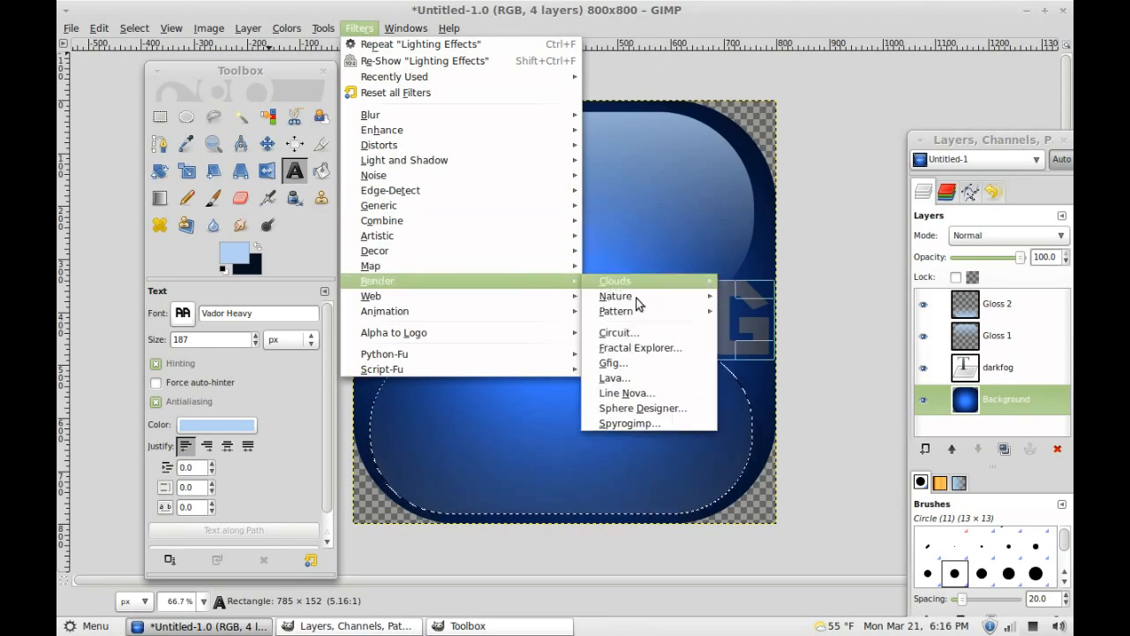
mouse_move(682, 313)
left_click(723, 312)
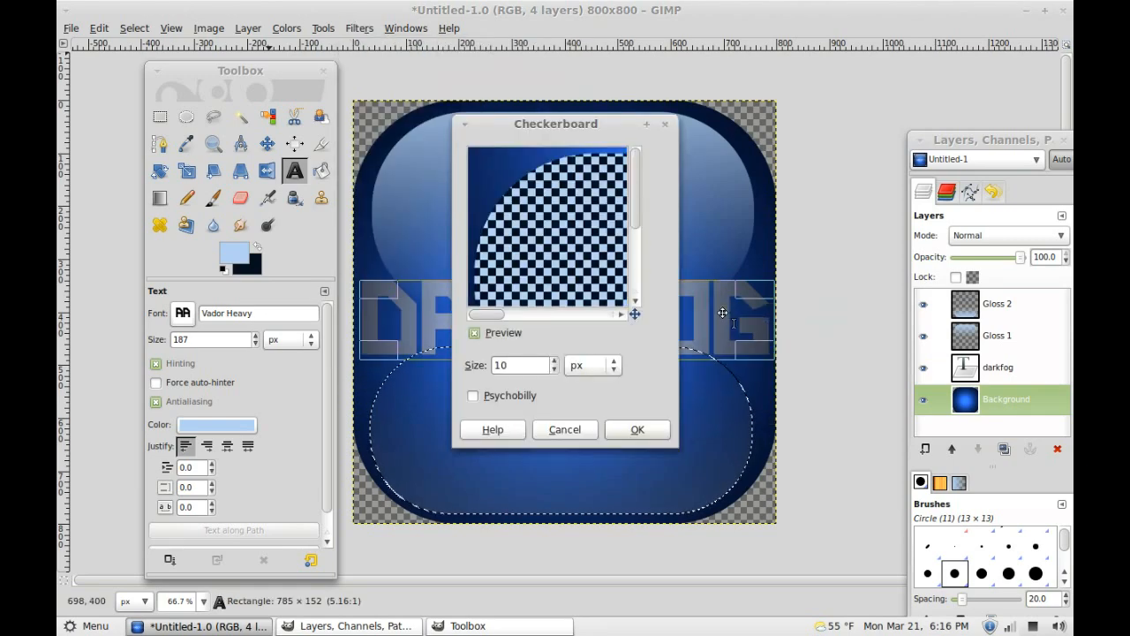
left_click(633, 428)
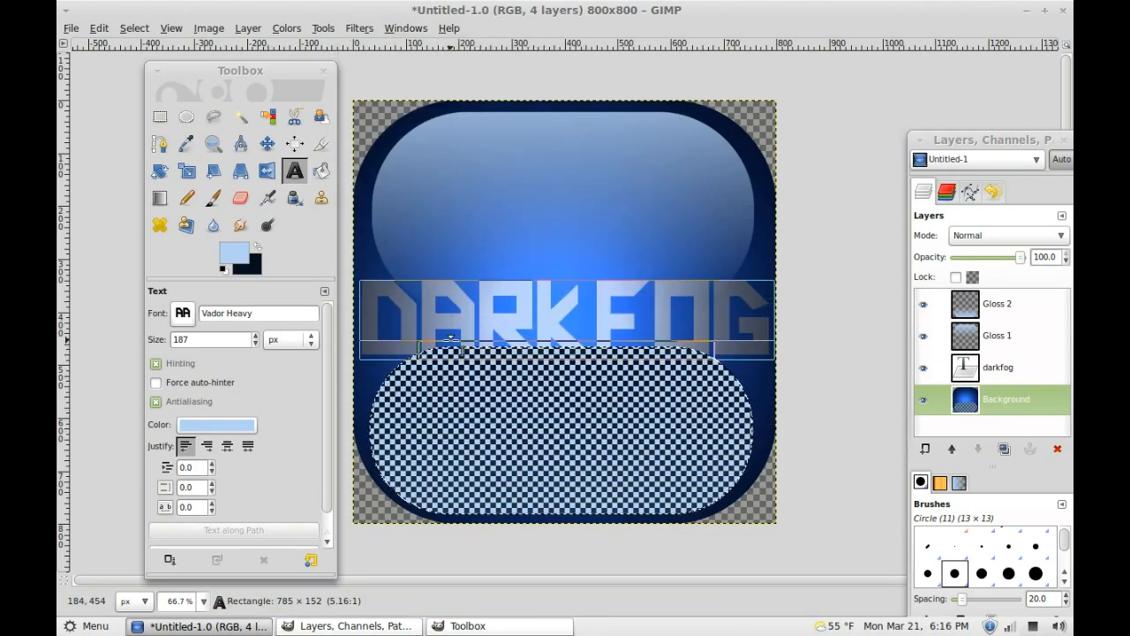
key("ctrl+z")
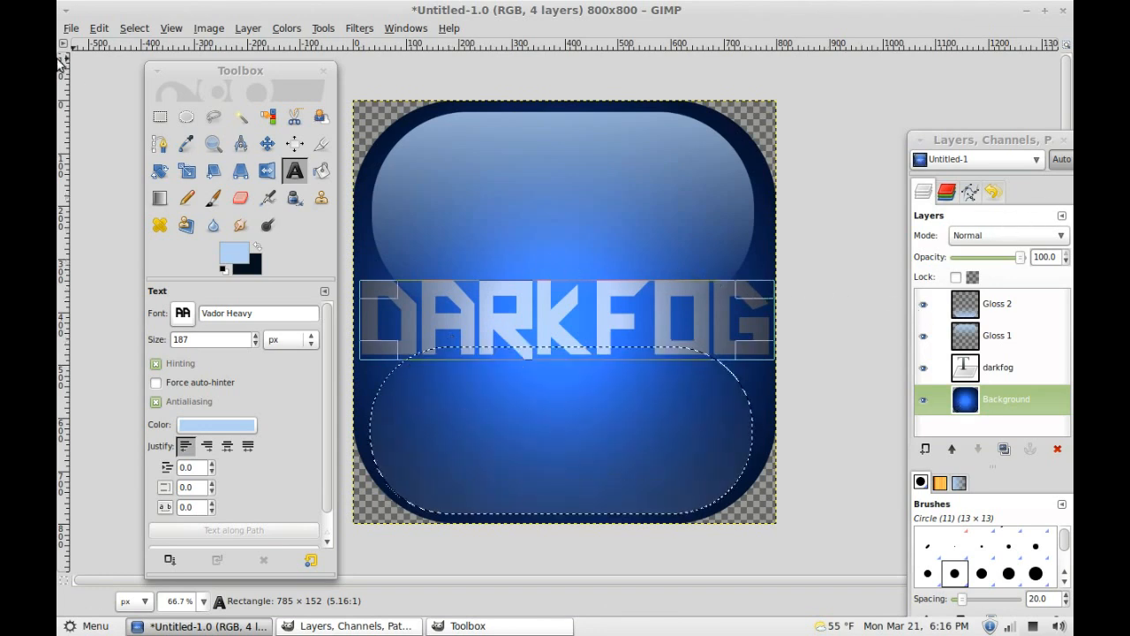
Step: Save the image to the Desktop as darkfog.png with the offered PNG options, and quit the image editor
left_click(70, 29)
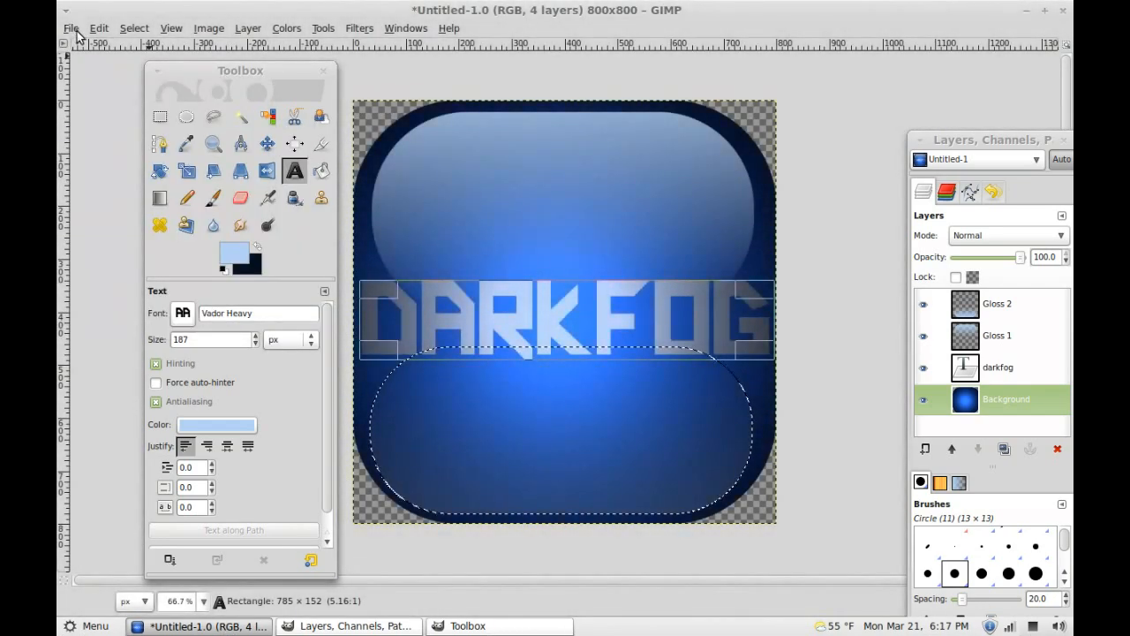
left_click(74, 31)
left_click(94, 164)
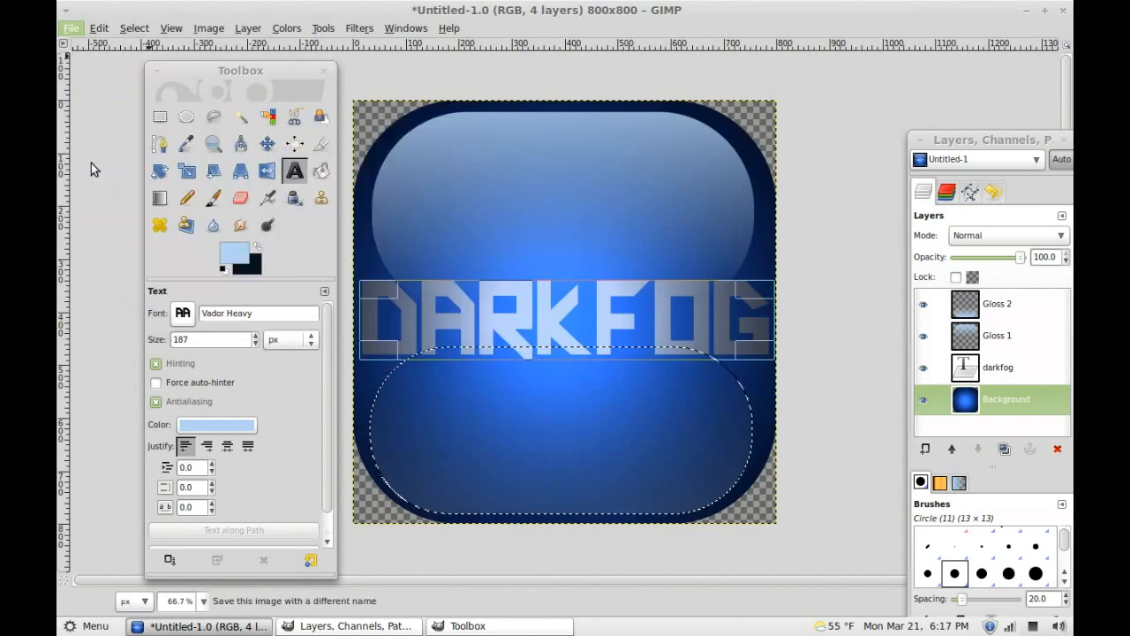
left_click(381, 284)
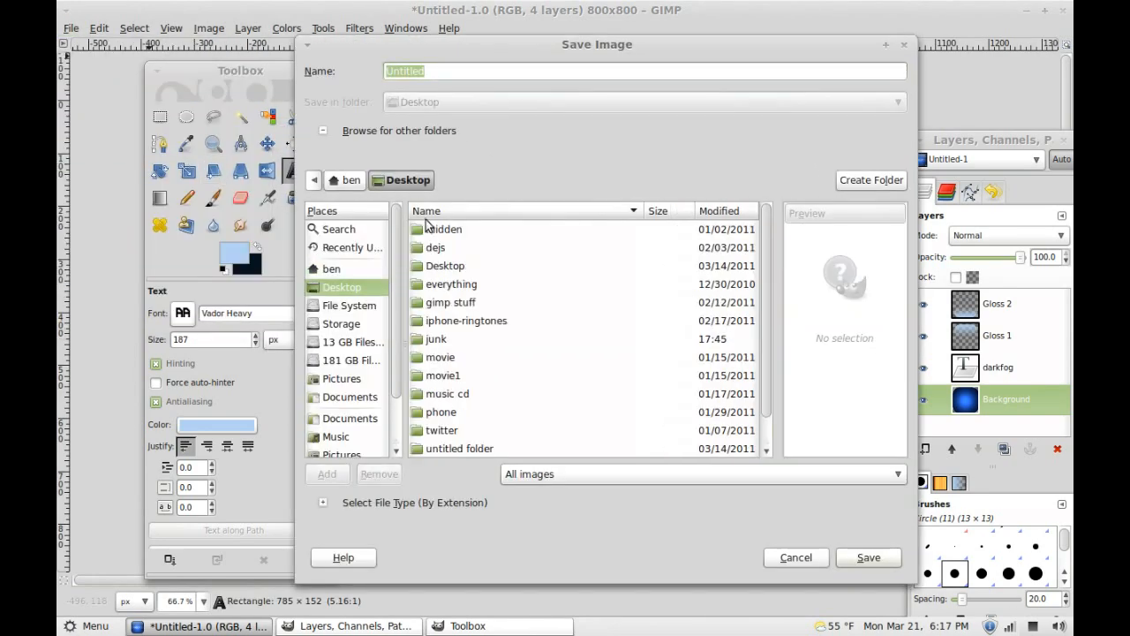
type("darkfog.png")
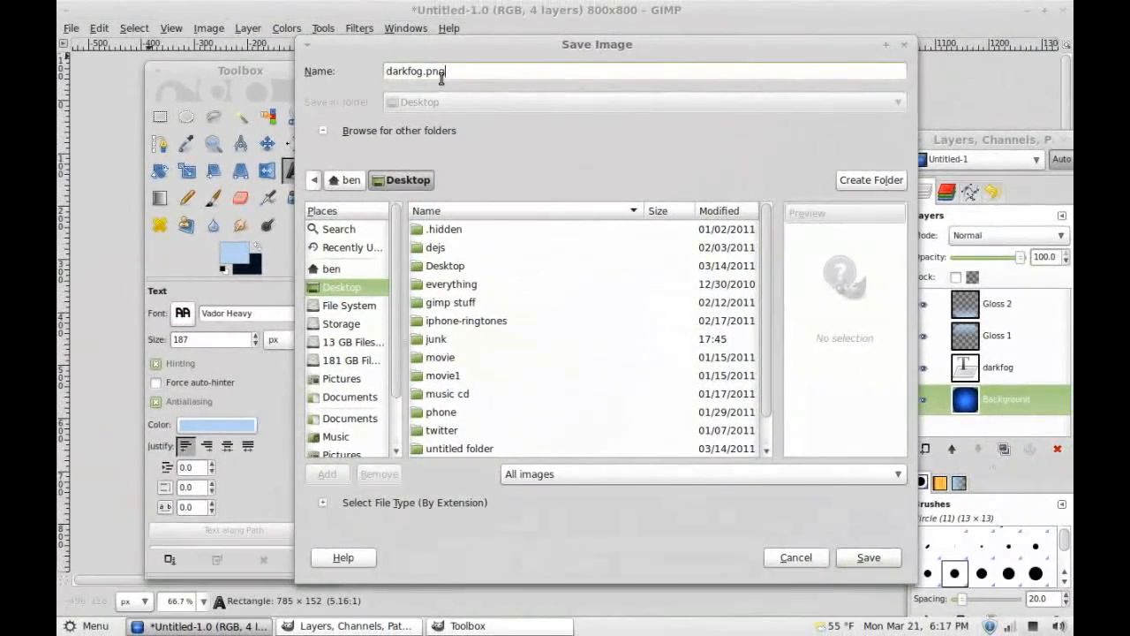
left_click(871, 555)
left_click(733, 355)
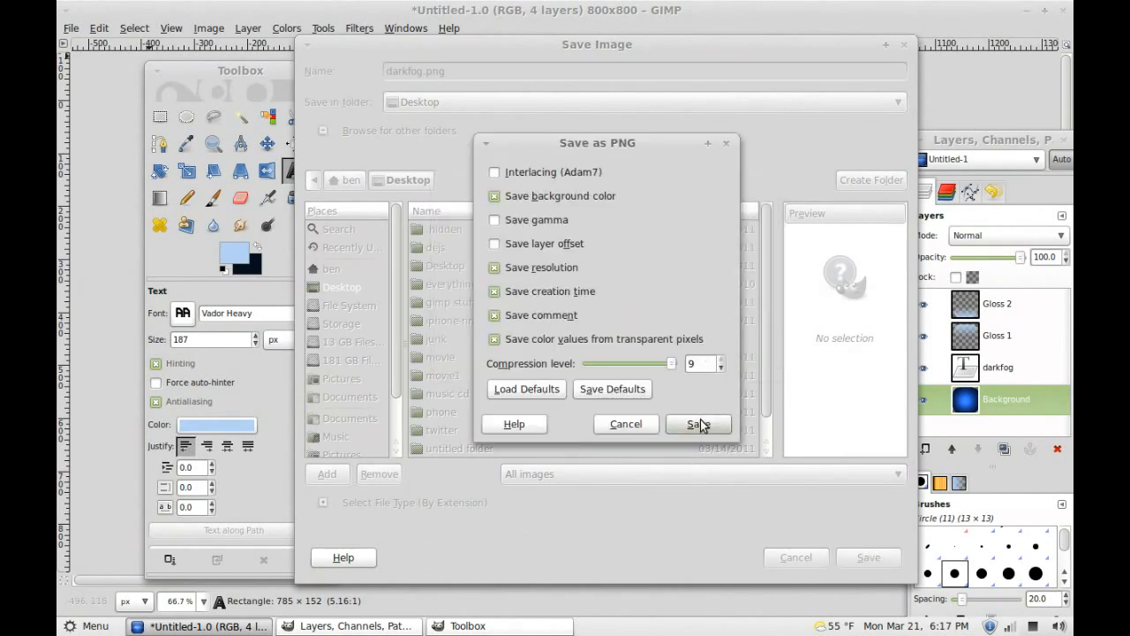
left_click(701, 420)
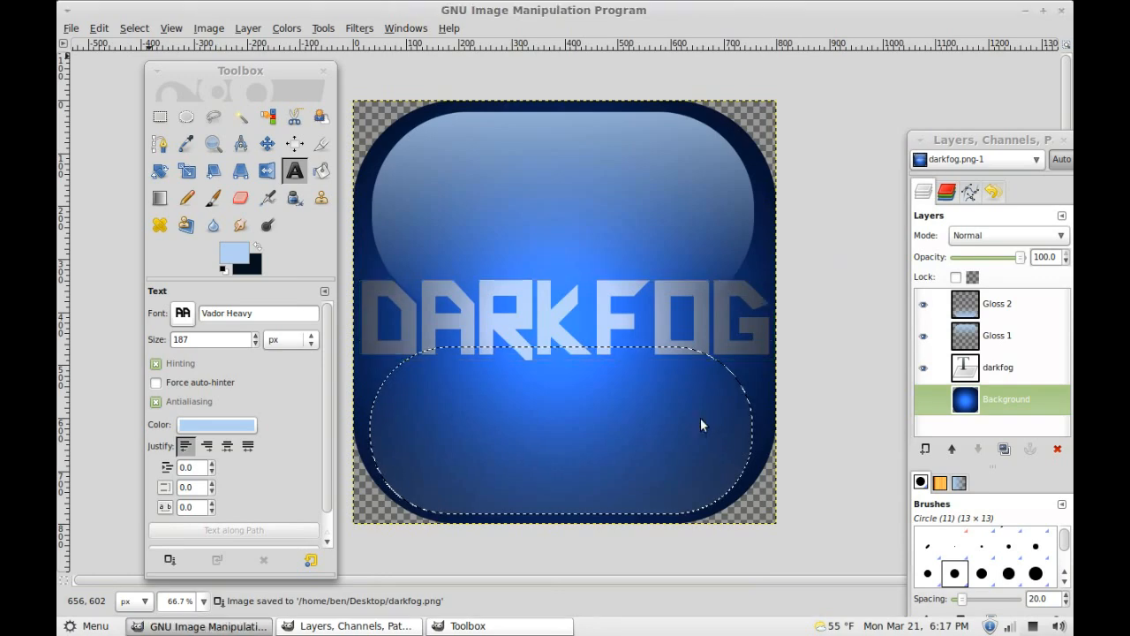
key("ctrl+w")
key("ctrl+q")
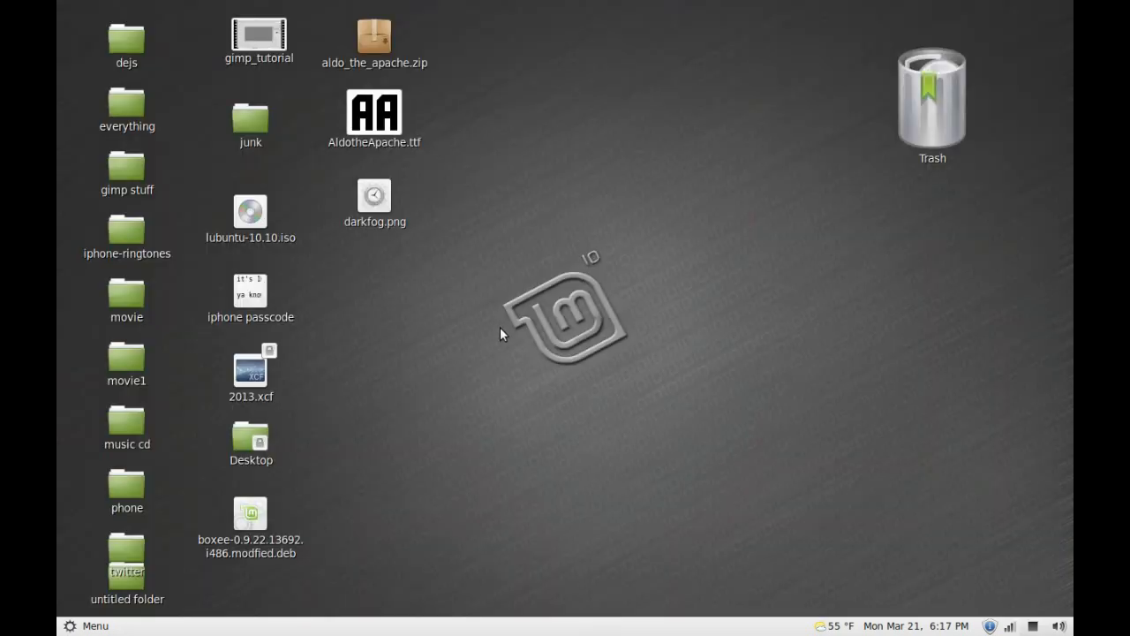
Step: Open darkfog.png from the desktop in the image viewer, inspect it maximized at several zoom levels, and close it
double_click(368, 205)
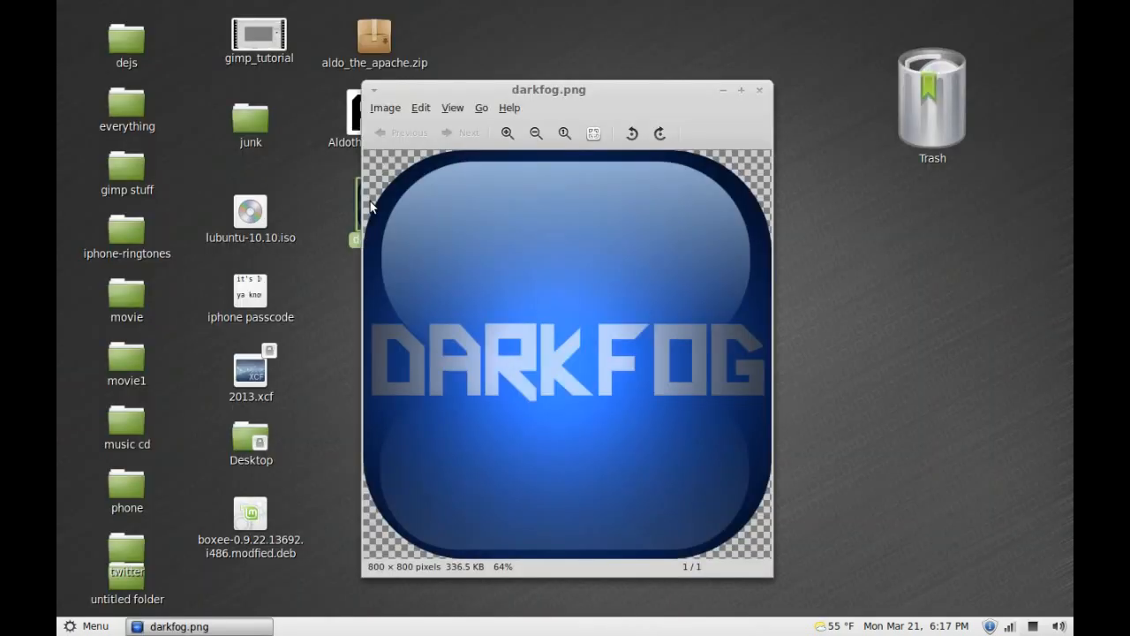
left_click(742, 91)
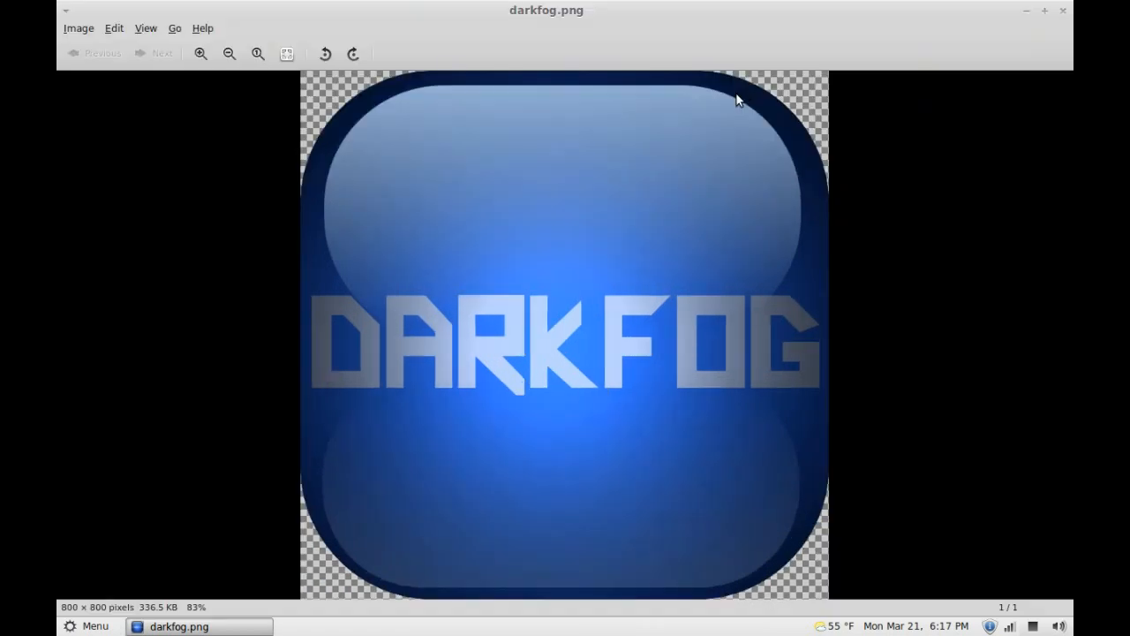
scroll(649, 281, "down", 4)
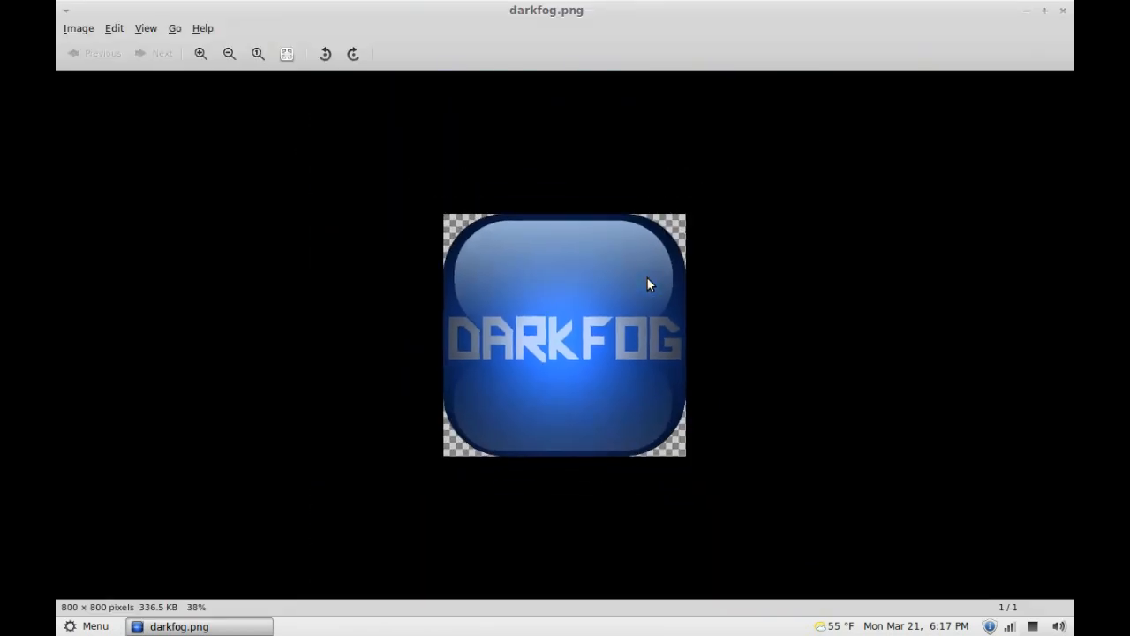
scroll(649, 281, "up", 1)
scroll(648, 278, "down", 7)
scroll(647, 278, "up", 14)
scroll(647, 277, "down", 7)
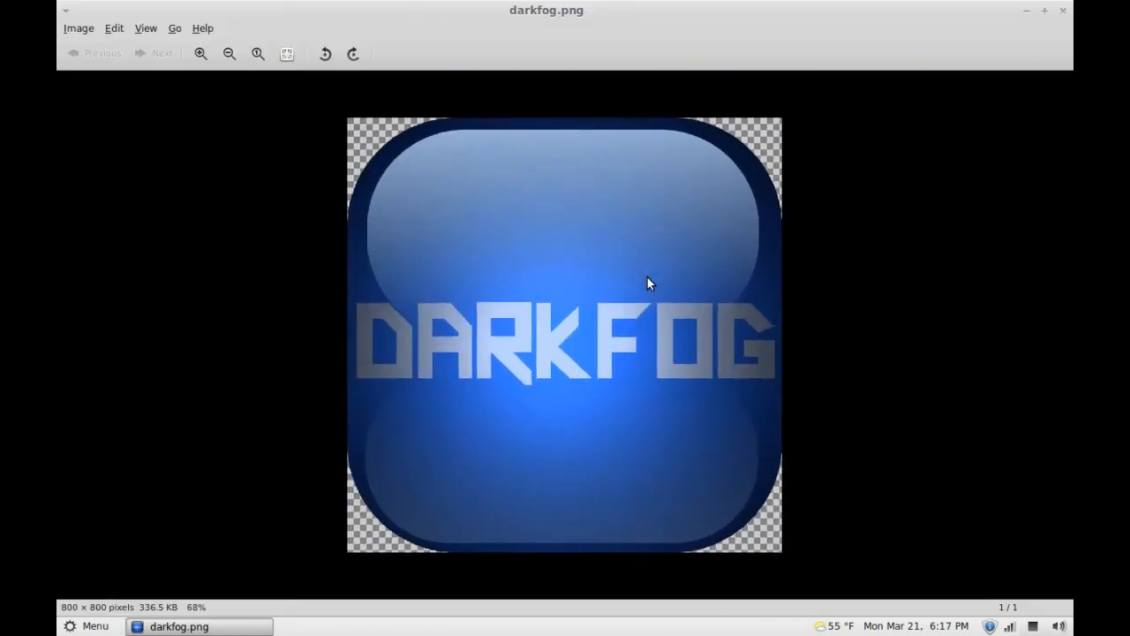
key("ctrl+w")
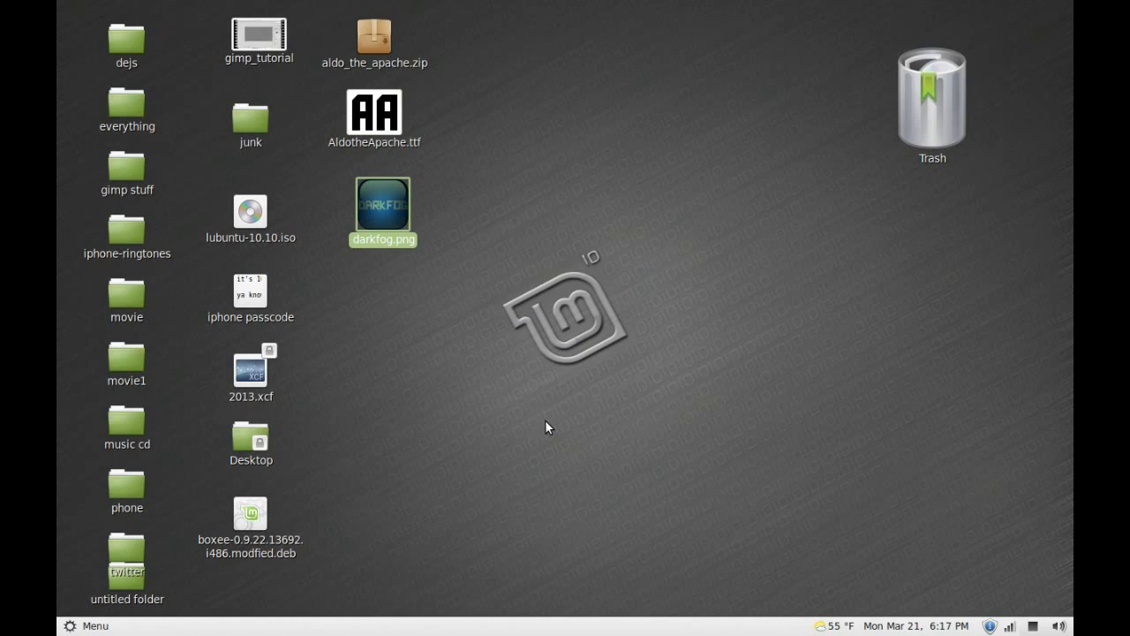
Step: Switch to the second workspace, which holds the Techno > Square fonts browser window
key("alt+Tab")
key("alt+Tab")
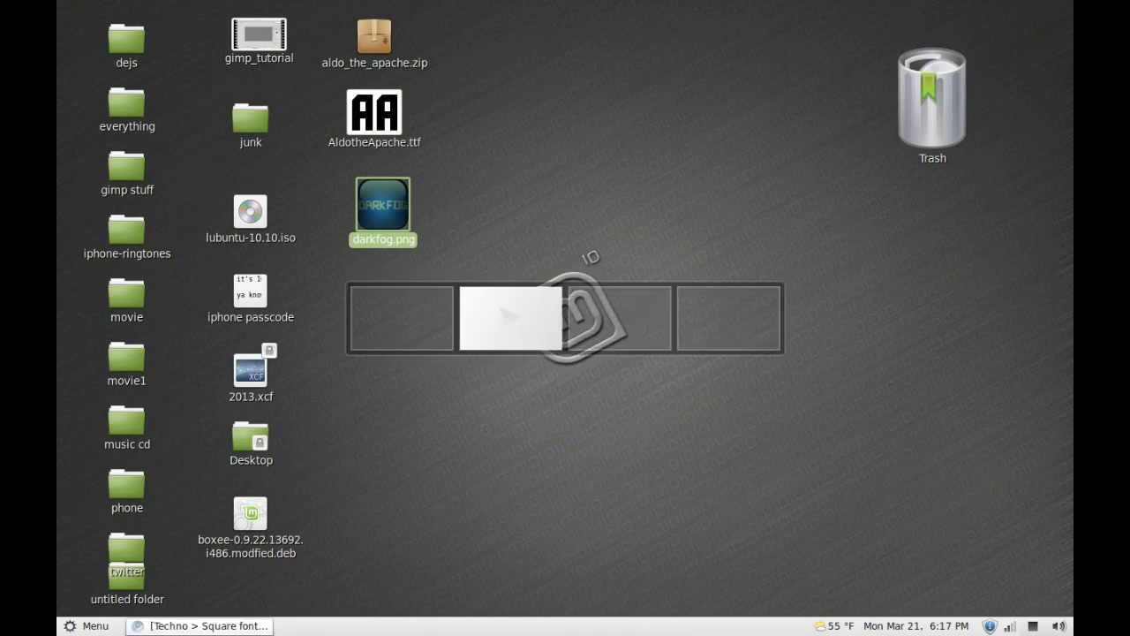